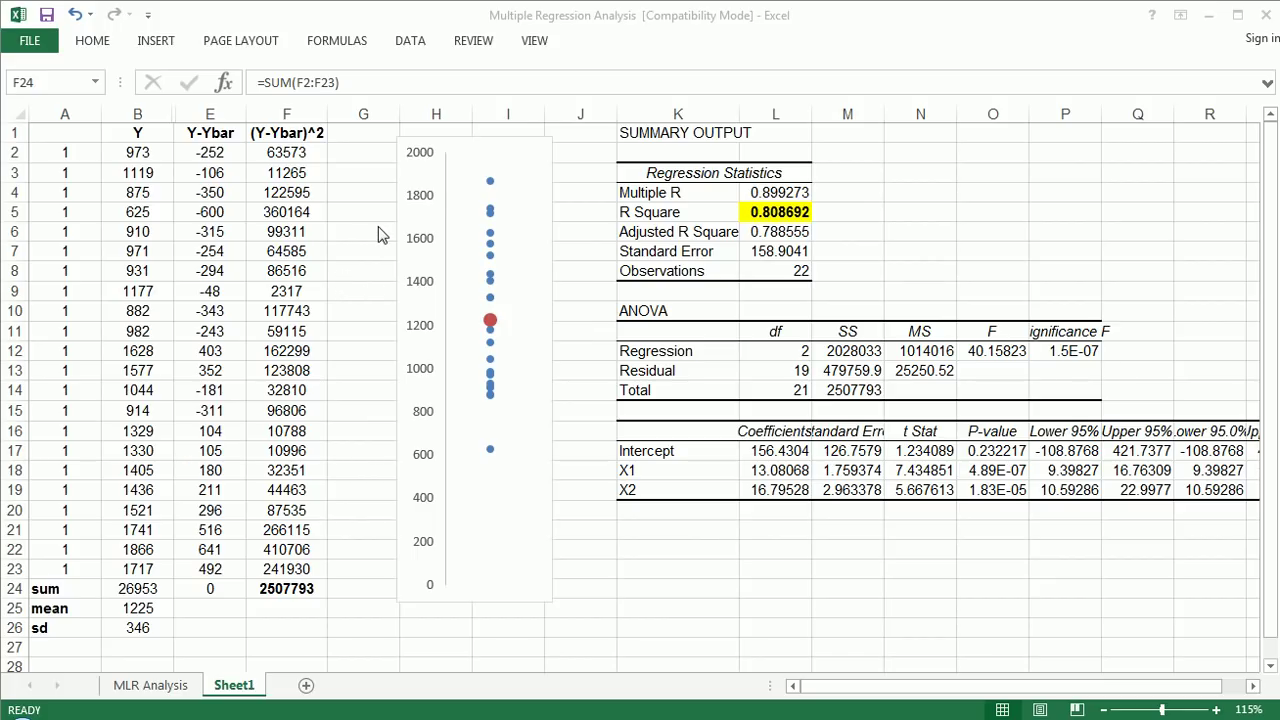
Circle the regression summary output in red and mark the R Square label and its value.
mouse_move(606, 118)
mouse_down()
mouse_move(645, 102)
mouse_move(1126, 282)
mouse_move(780, 553)
mouse_move(730, 200)
mouse_move(815, 190)
mouse_move(760, 240)
mouse_move(725, 250)
mouse_up()
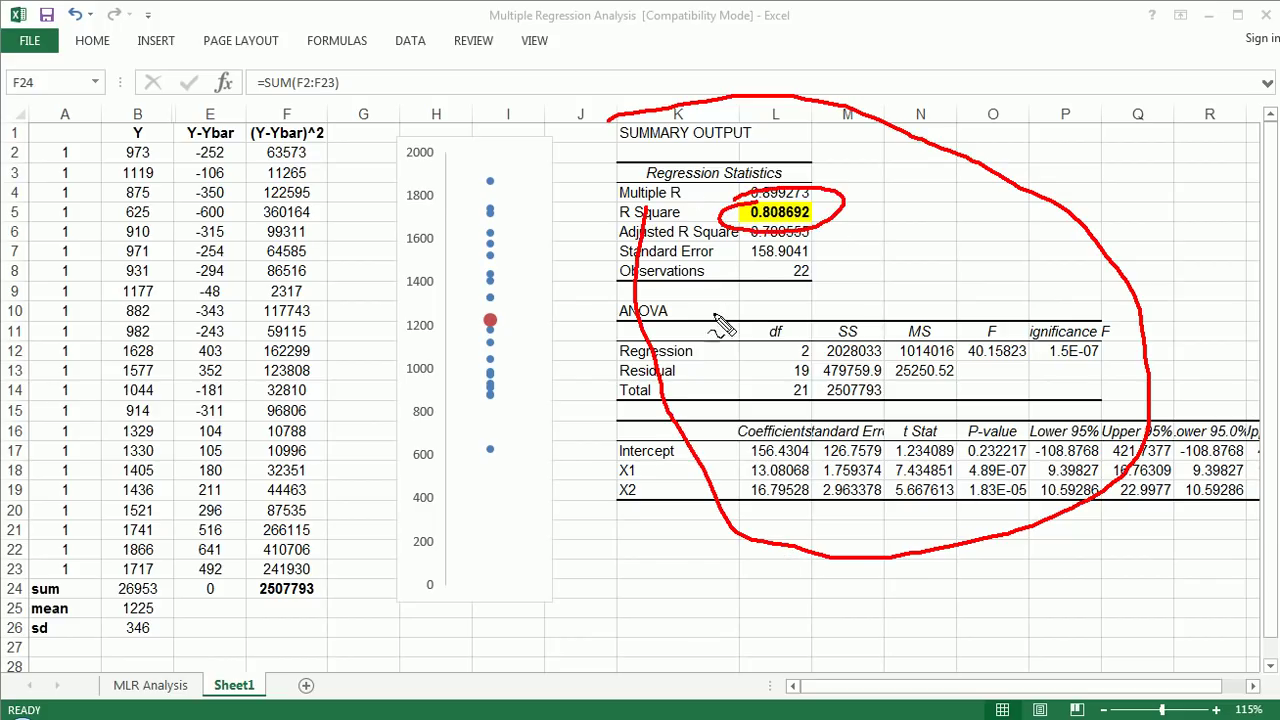
mouse_move(886, 190)
mouse_down()
mouse_move(862, 195)
mouse_move(868, 220)
mouse_up()
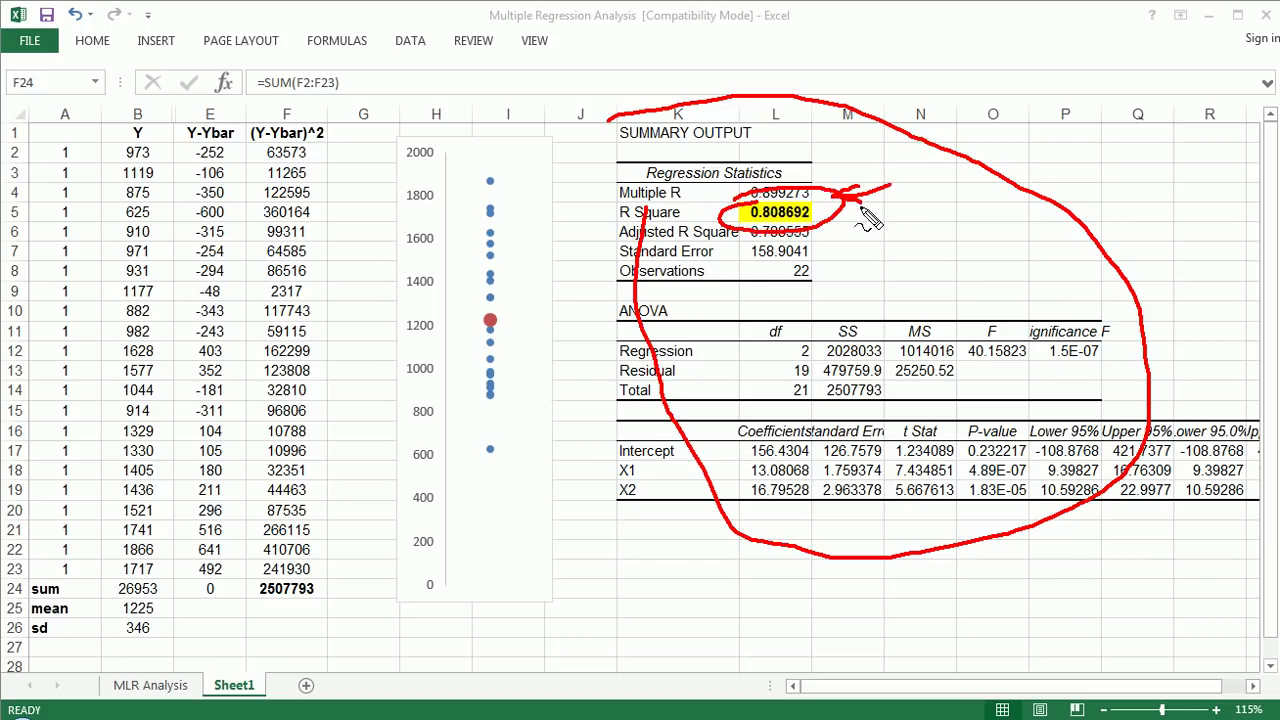
mouse_move(606, 222)
mouse_down()
mouse_move(718, 214)
mouse_move(588, 210)
mouse_up()
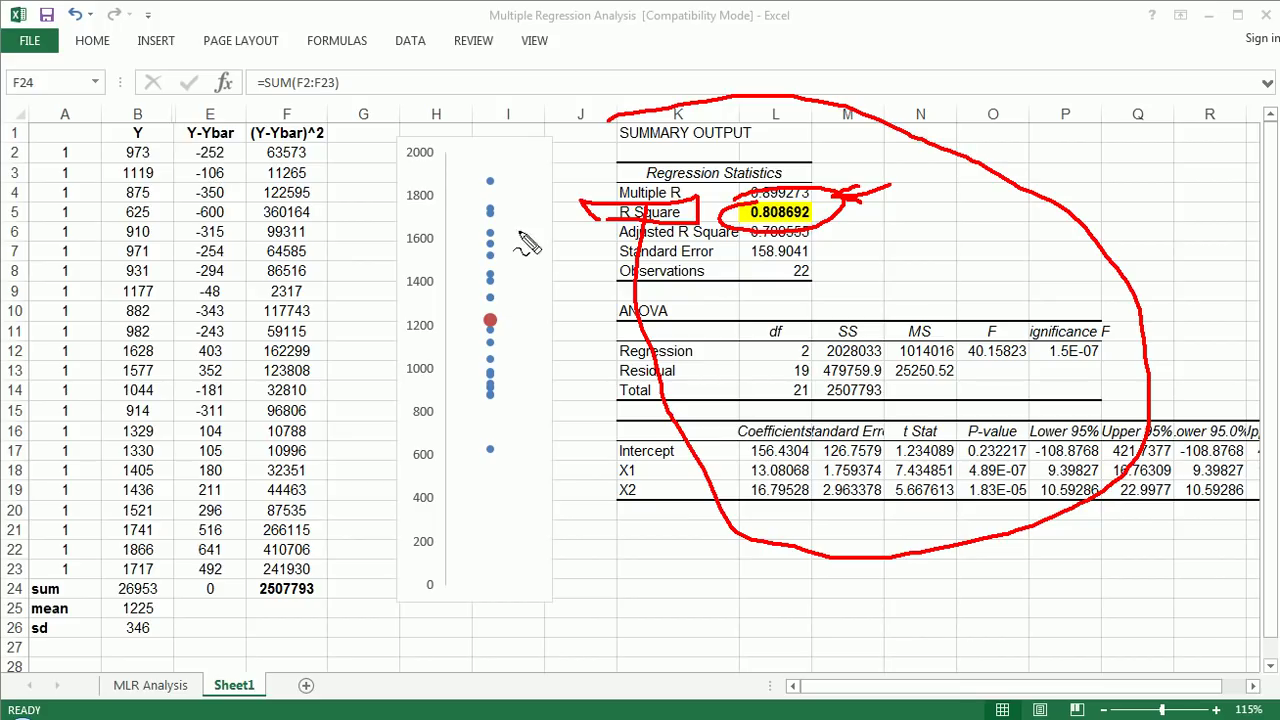
Circle the scatter chart and draw an arrow to its red mean marker, undoing both marks.
mouse_move(428, 140)
mouse_down()
mouse_move(578, 410)
mouse_move(395, 368)
mouse_move(458, 166)
mouse_up()
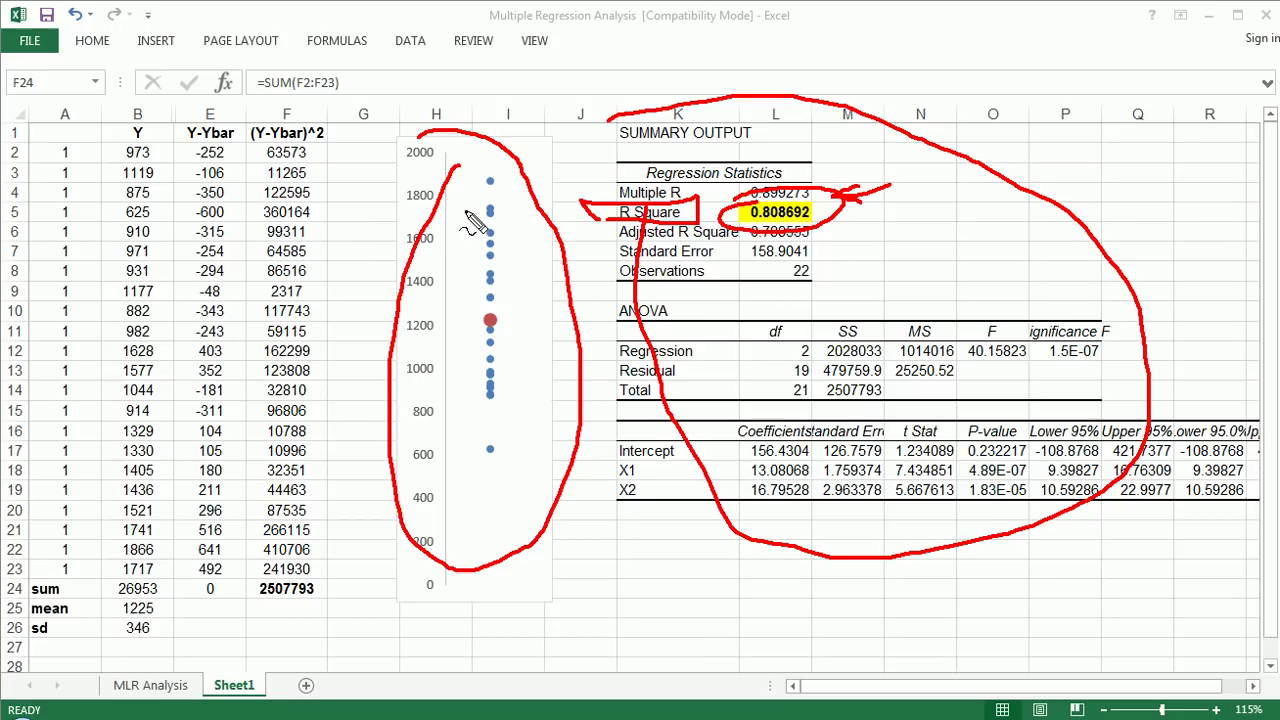
key(ctrl+z)
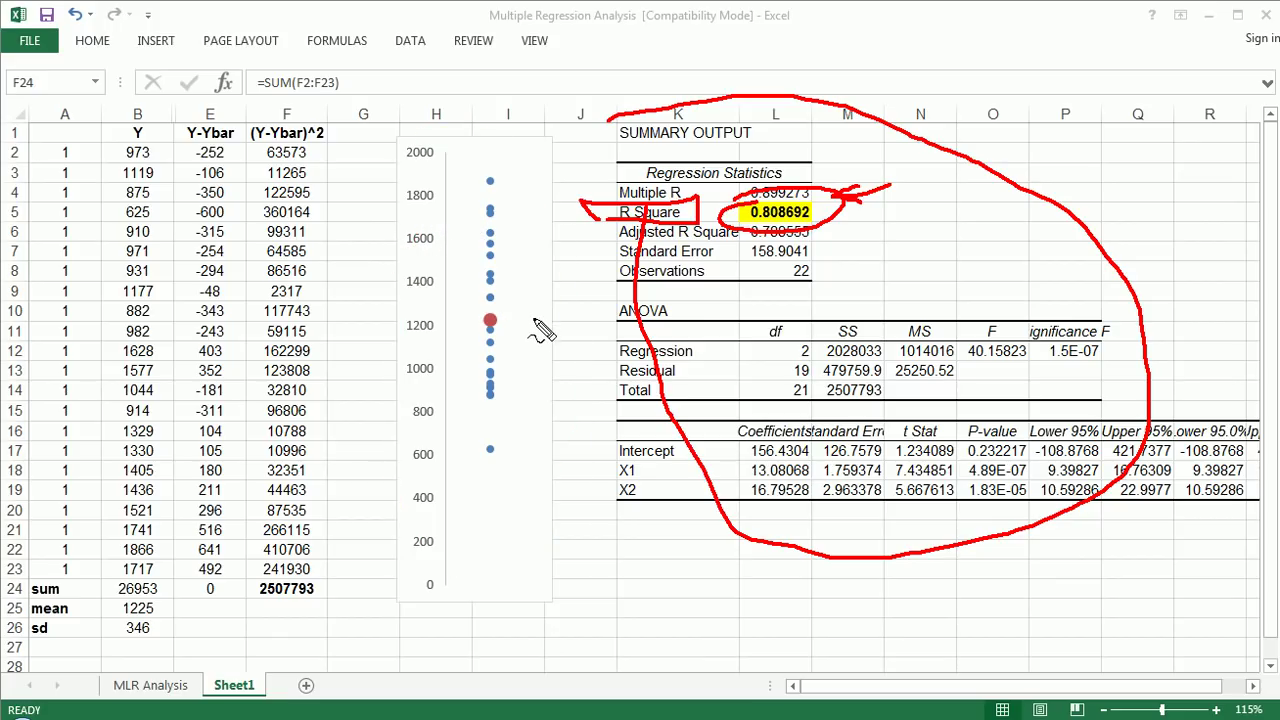
mouse_move(536, 316)
mouse_down()
mouse_move(502, 318)
mouse_move(511, 326)
mouse_up()
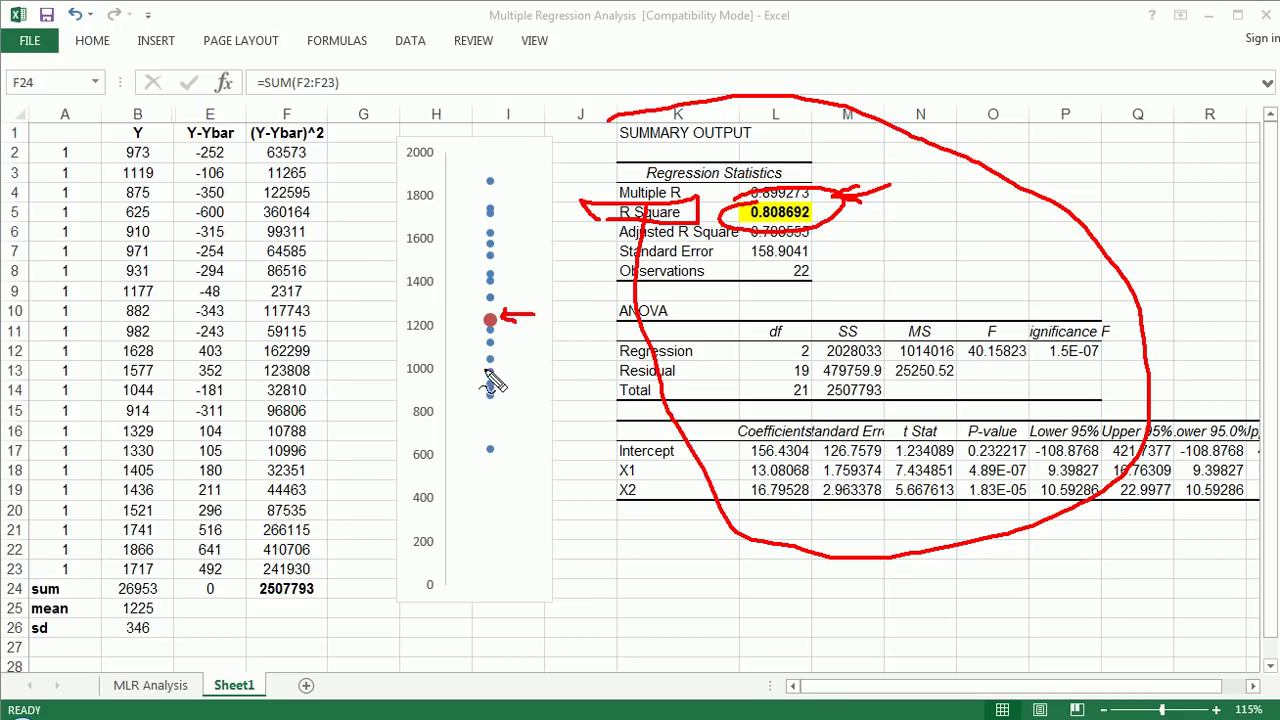
key(ctrl+z)
key(ctrl+z)
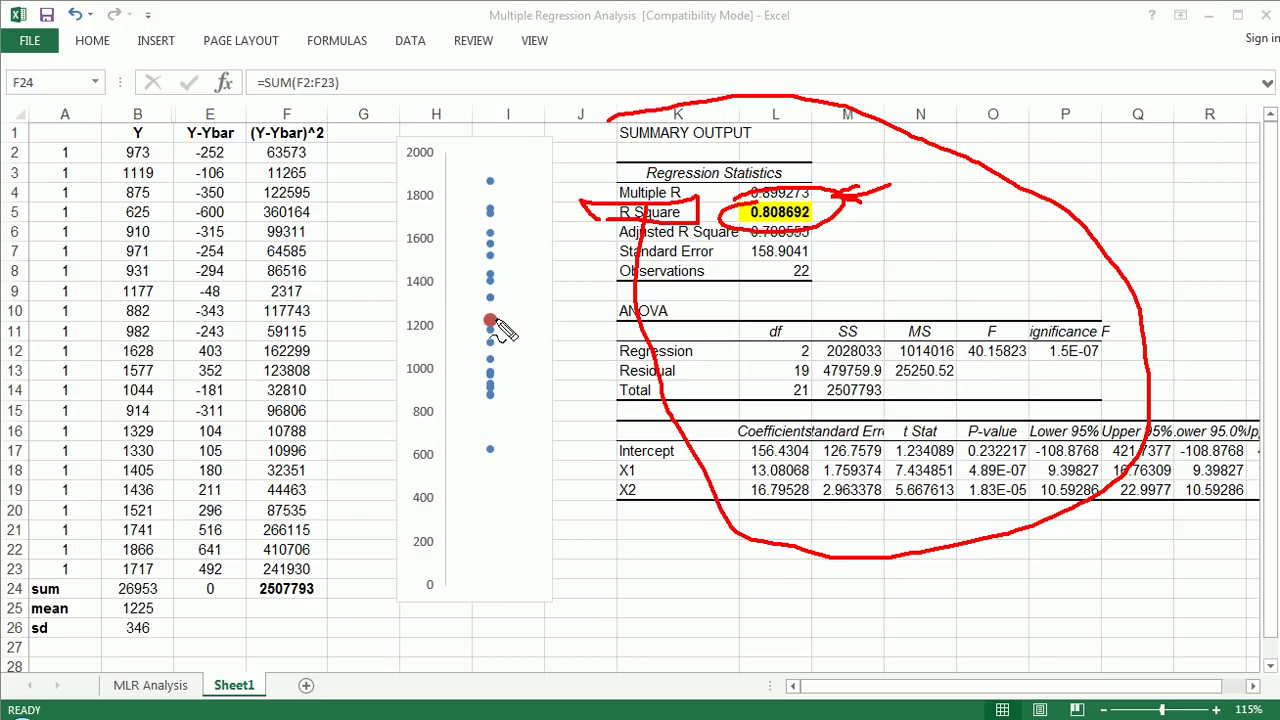
Draw an arrow to the chart's red mean marker and circle the Y header, undoing both marks.
drag(541, 323, 497, 318)
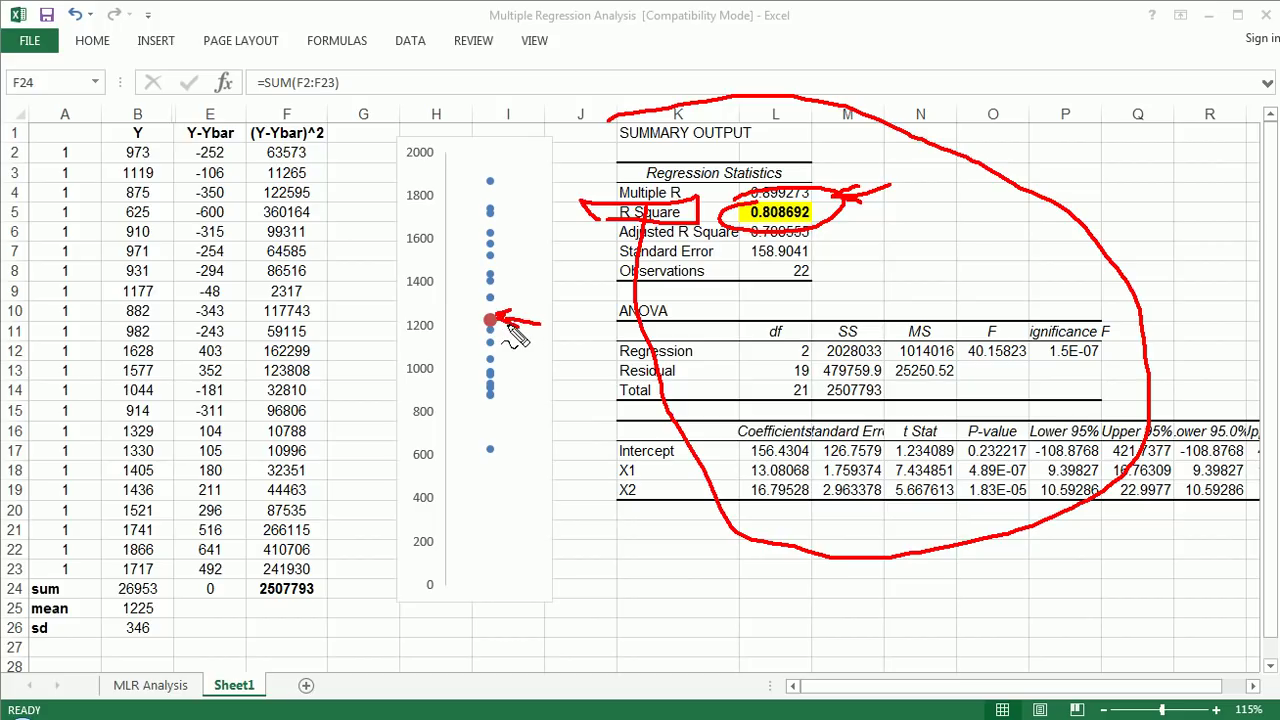
mouse_move(132, 146)
mouse_down()
mouse_move(150, 140)
mouse_move(140, 122)
mouse_up()
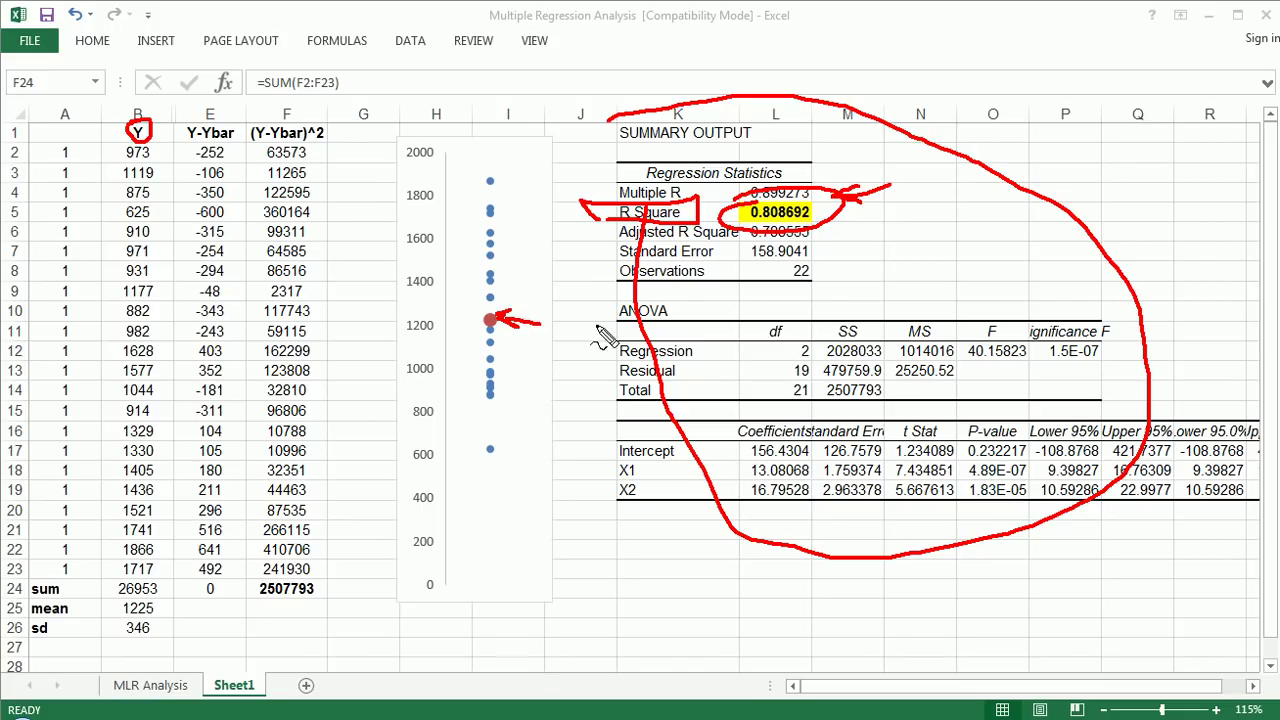
key(ctrl+z)
key(ctrl+z)
key(ctrl+z)
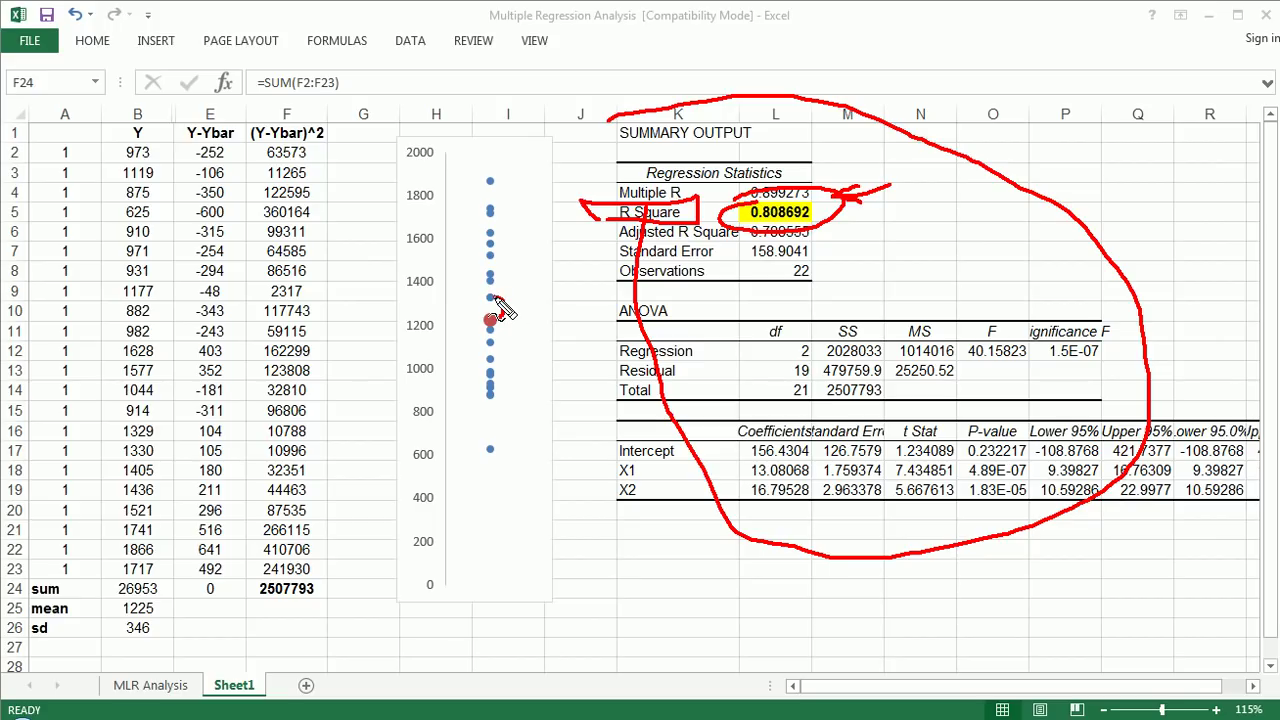
Draw arcs from the chart's data points to the mean marker and circle the Y-Ybar header and its column sum.
mouse_move(495, 299)
mouse_down()
mouse_move(498, 326)
mouse_move(508, 282)
mouse_move(496, 330)
mouse_move(500, 262)
mouse_move(505, 332)
mouse_move(460, 292)
mouse_move(490, 254)
mouse_move(500, 325)
mouse_move(470, 350)
mouse_move(490, 368)
mouse_move(478, 348)
mouse_move(480, 375)
mouse_up()
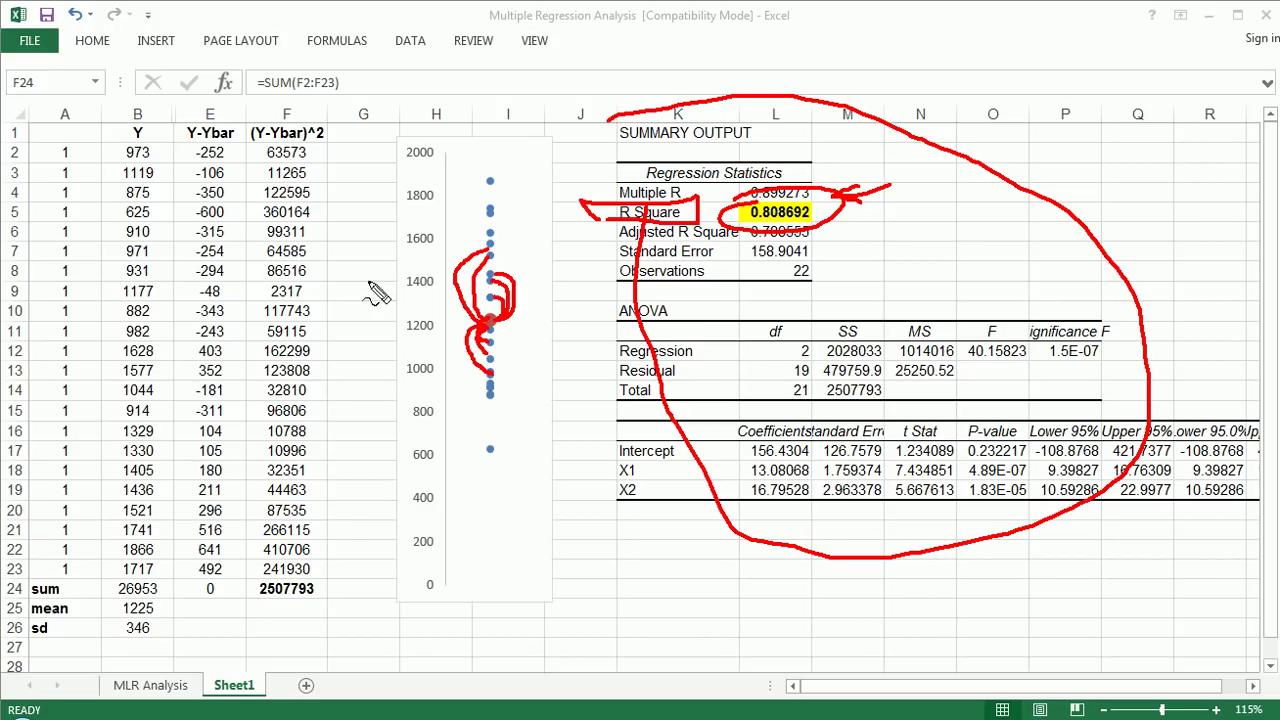
mouse_move(178, 125)
mouse_down()
mouse_move(226, 121)
mouse_move(234, 162)
mouse_move(182, 152)
mouse_move(182, 127)
mouse_move(233, 198)
mouse_move(230, 263)
mouse_up()
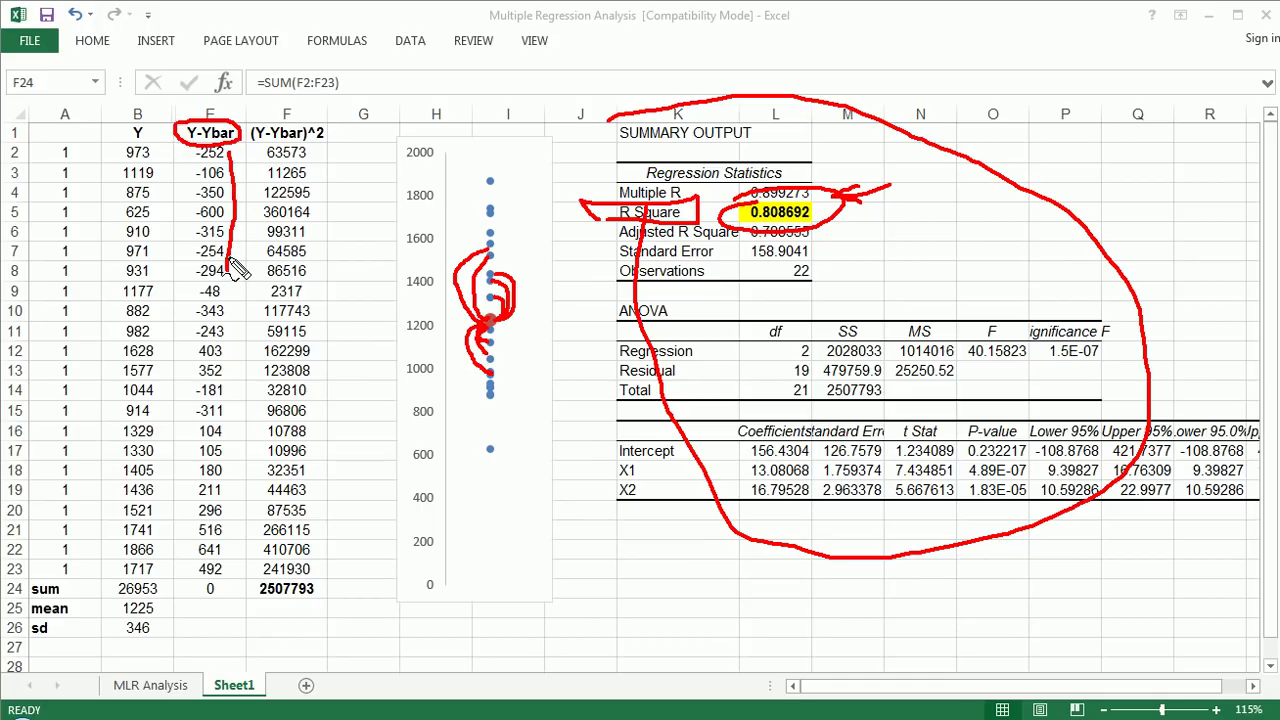
key(ctrl+z)
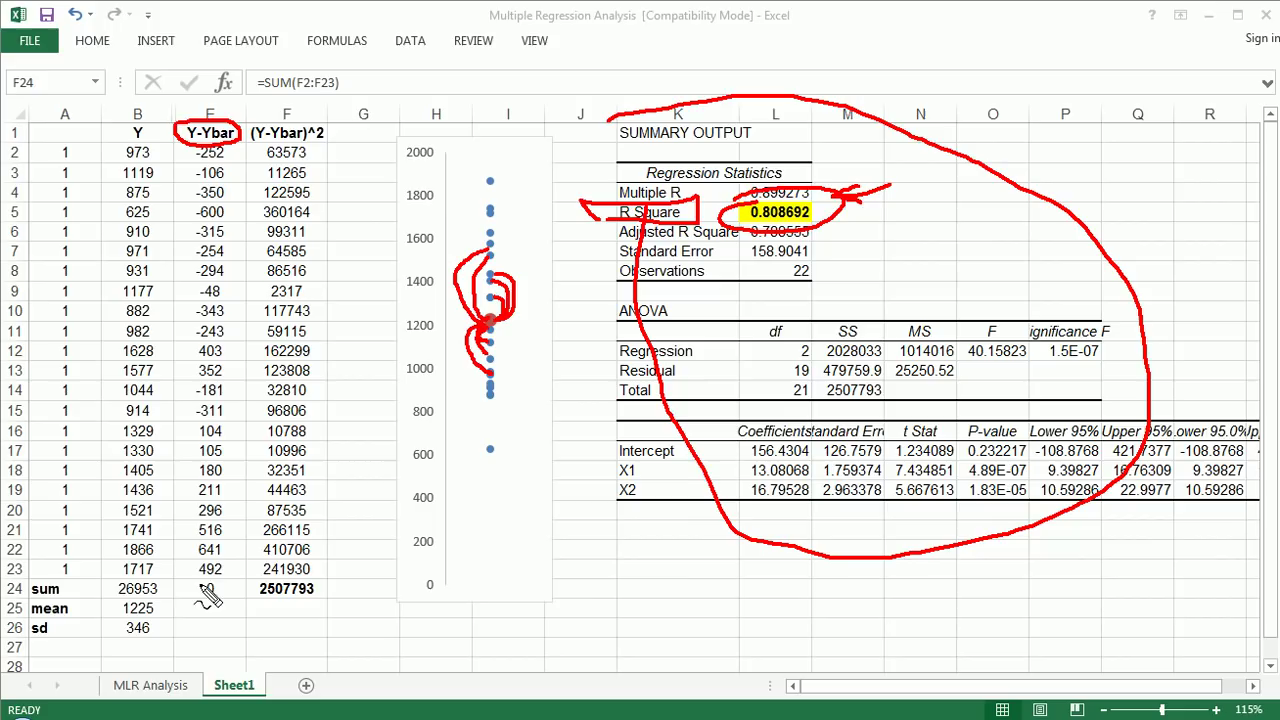
mouse_move(198, 584)
mouse_down()
mouse_move(232, 600)
mouse_move(220, 578)
mouse_up()
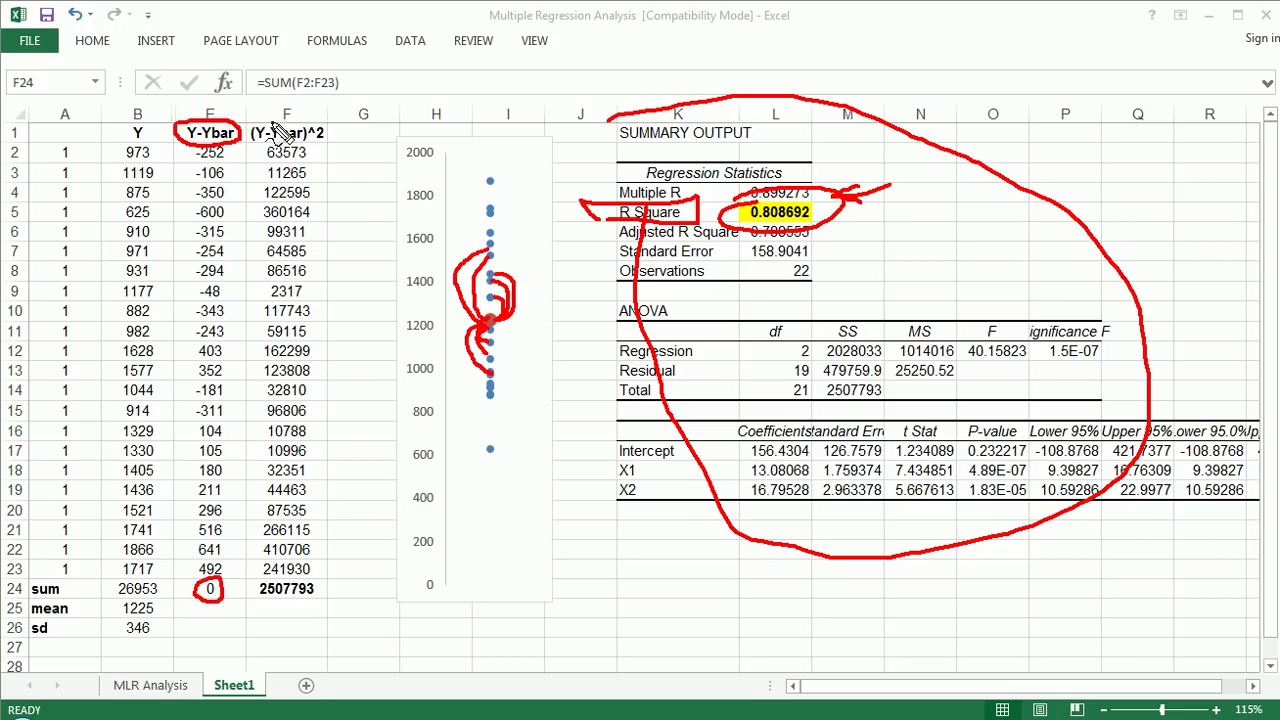
Circle the (Y-Ybar)^2 header and draw a red box around that column's sum.
mouse_move(256, 135)
mouse_down()
mouse_move(290, 119)
mouse_move(350, 132)
mouse_move(268, 164)
mouse_move(250, 138)
mouse_up()
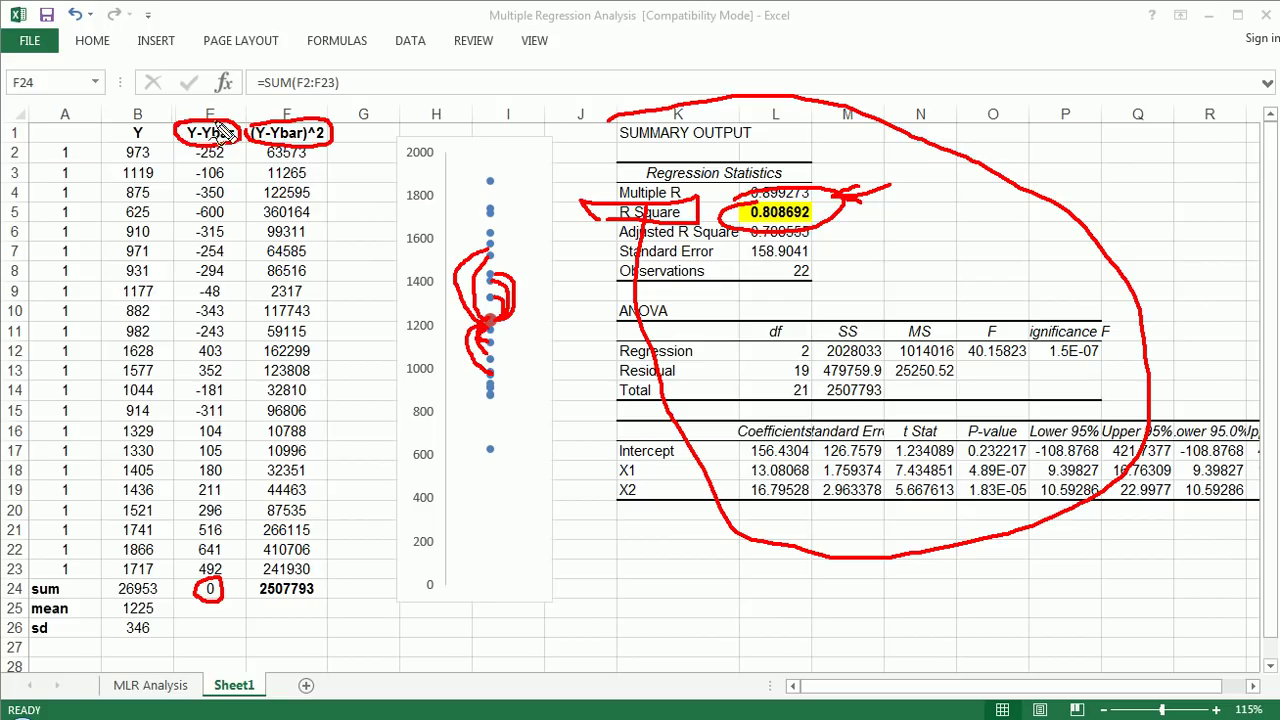
mouse_move(236, 124)
mouse_down()
mouse_move(226, 155)
mouse_move(270, 122)
mouse_move(330, 128)
mouse_move(340, 162)
mouse_move(312, 170)
mouse_up()
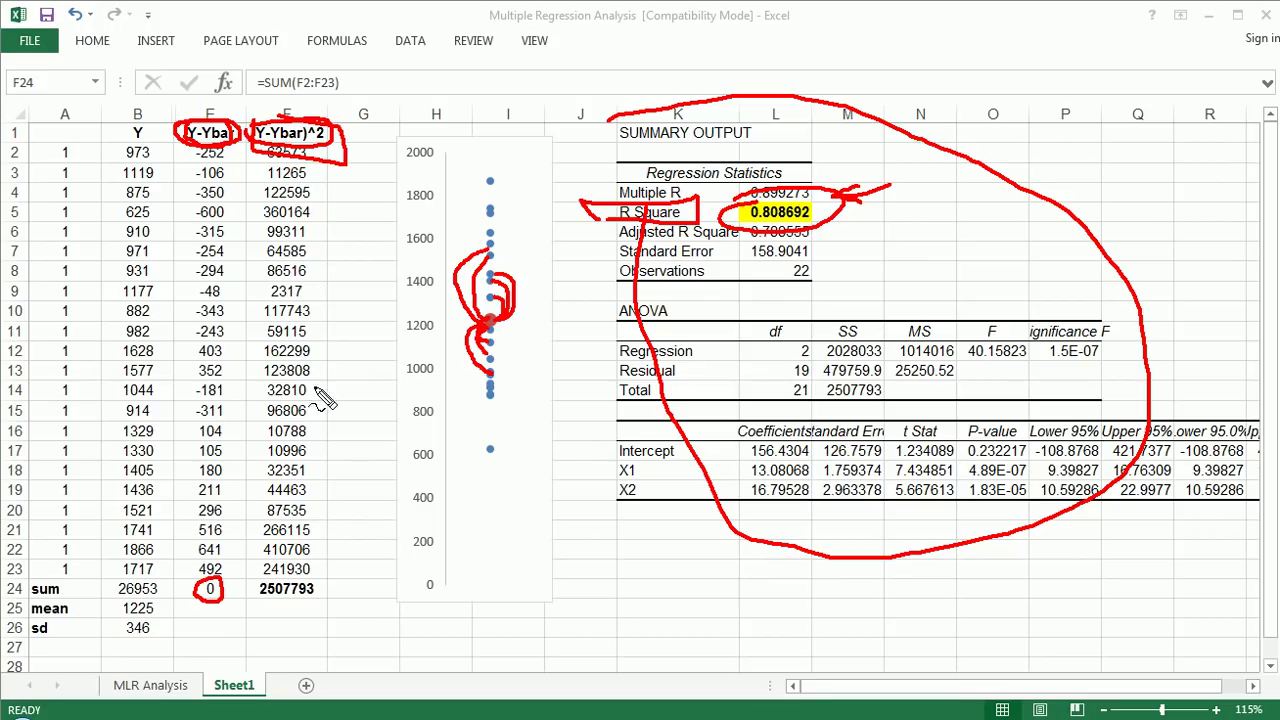
mouse_move(292, 586)
mouse_down()
mouse_move(252, 592)
mouse_move(262, 576)
mouse_move(322, 580)
mouse_move(286, 610)
mouse_up()
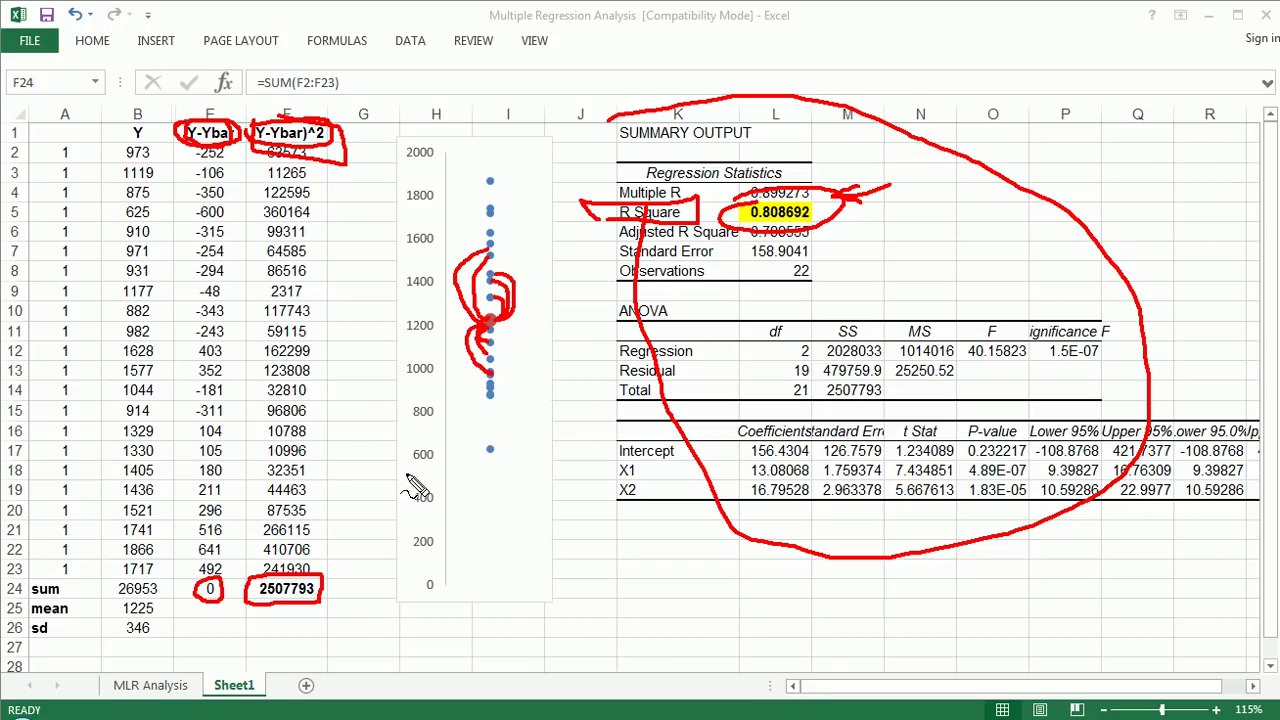
key(ctrl+z)
key(ctrl+z)
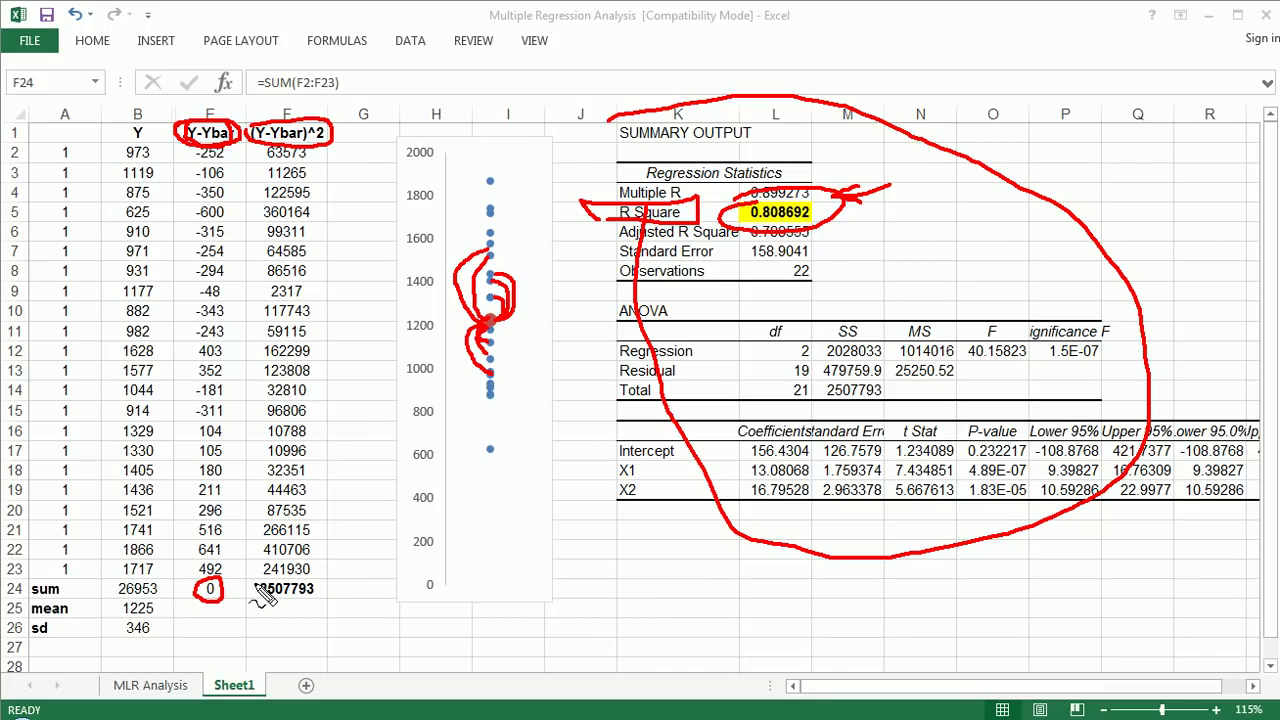
mouse_move(250, 577)
mouse_down()
mouse_move(318, 580)
mouse_move(318, 598)
mouse_move(256, 606)
mouse_move(258, 592)
mouse_up()
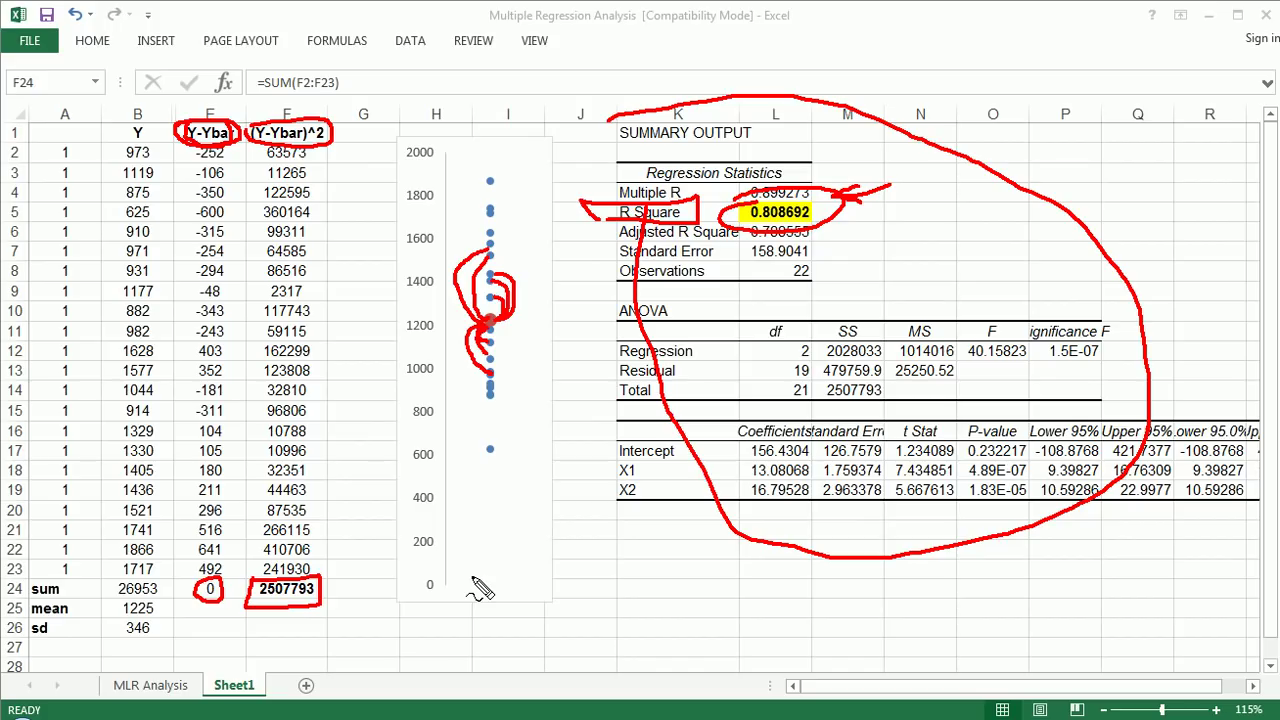
Clear all red annotations from the worksheet and leave drawing mode.
key(ctrl+z)
key(ctrl+z)
key(ctrl+z)
key(ctrl+z)
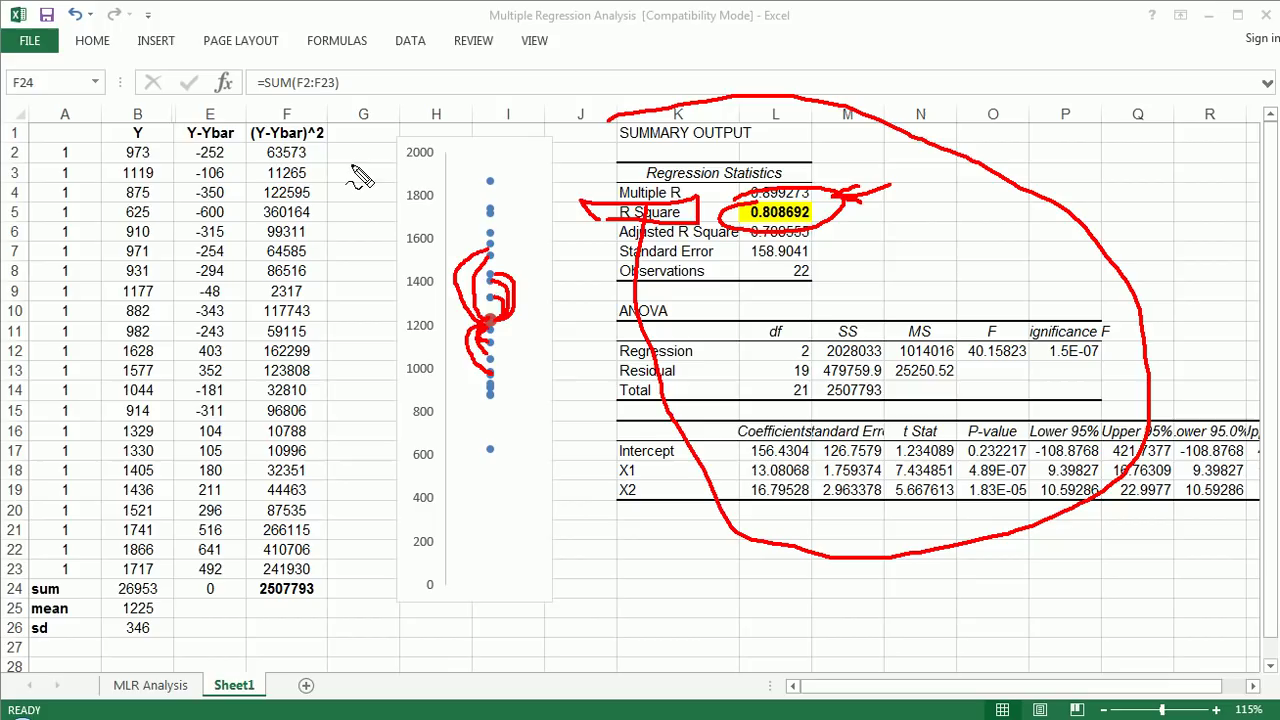
key(ctrl+z)
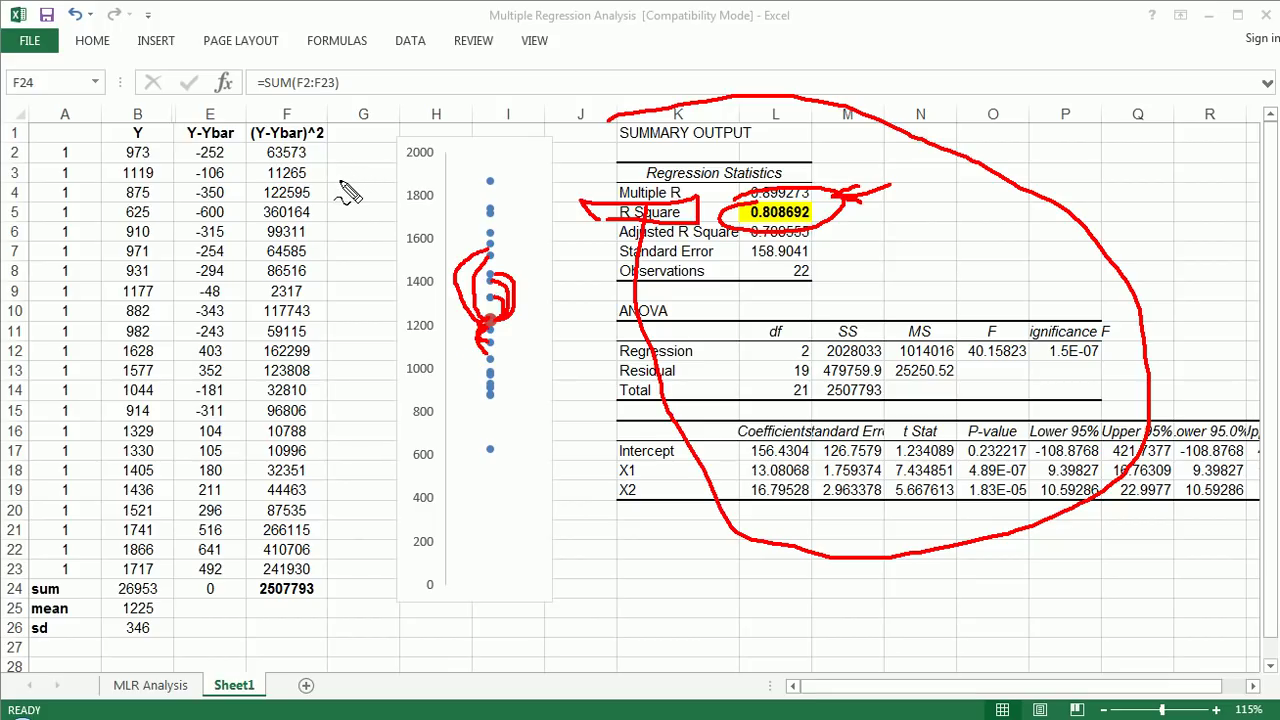
key(Escape)
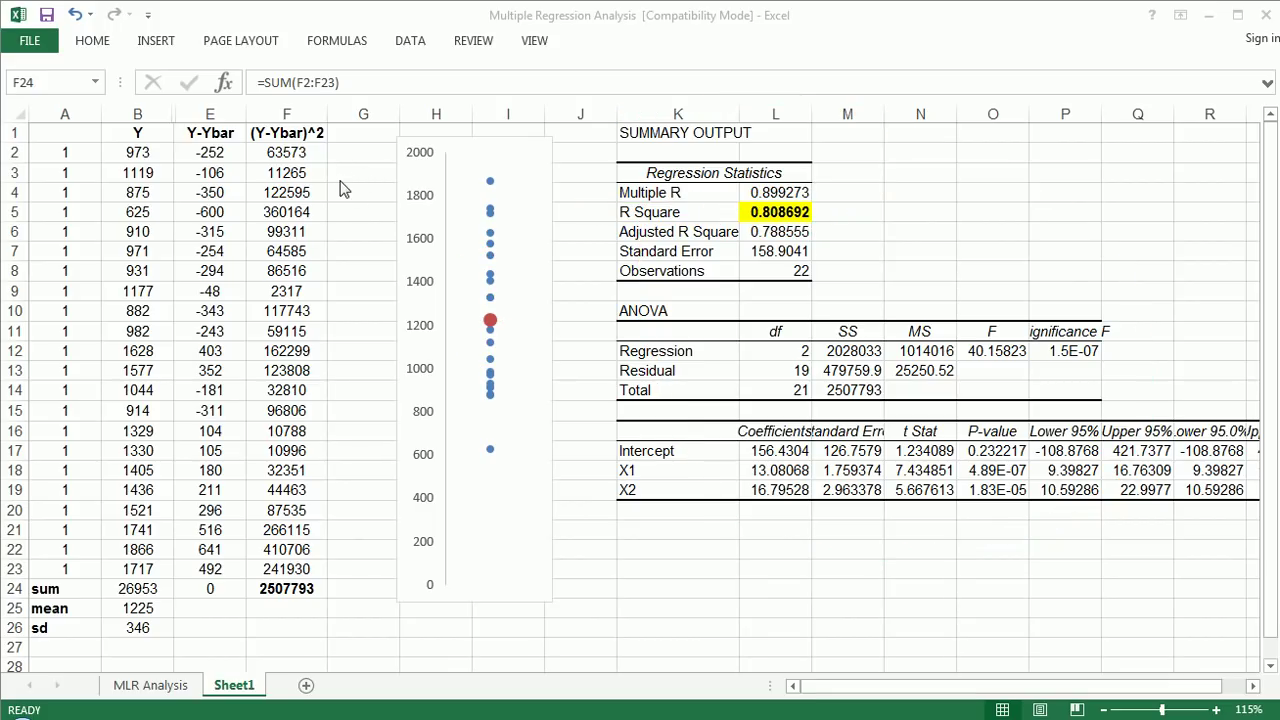
Unhide the X1 and X2 columns between columns B and E.
drag(166, 114, 205, 114)
right_click(200, 116)
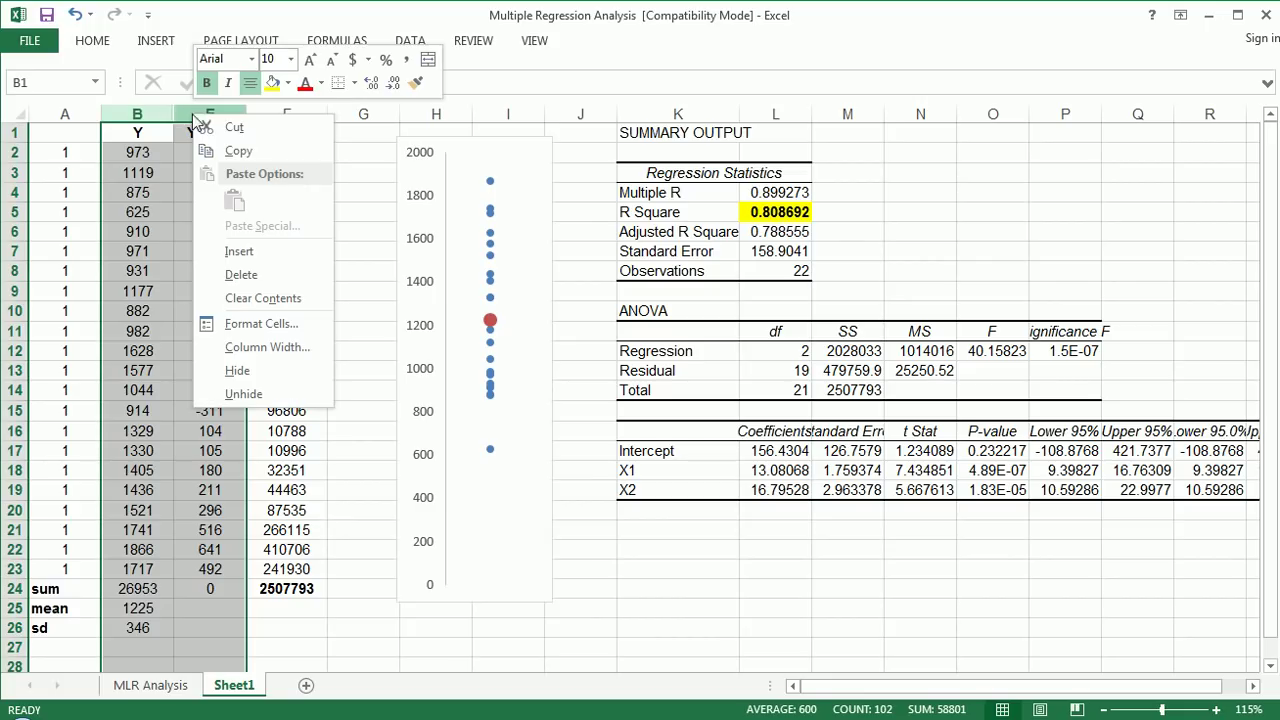
click(263, 392)
click(358, 313)
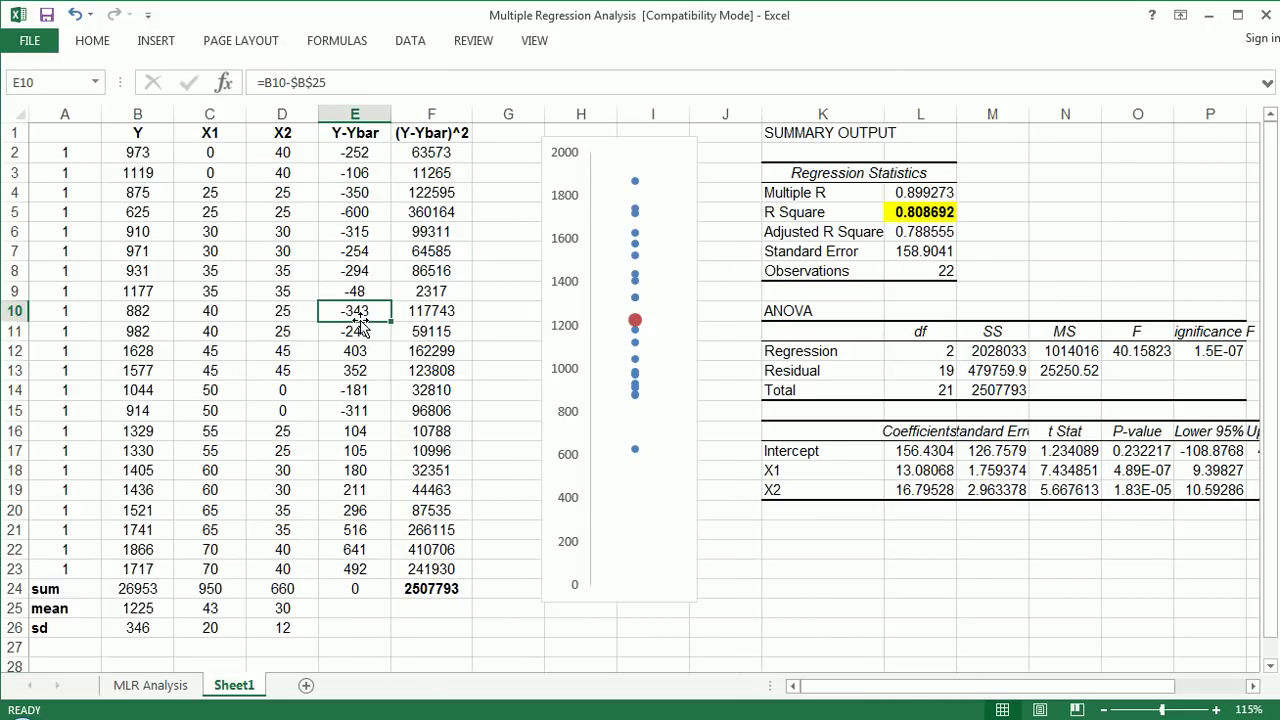
Insert three blank columns before the Y-Ybar column.
click(354, 114)
right_click(347, 117)
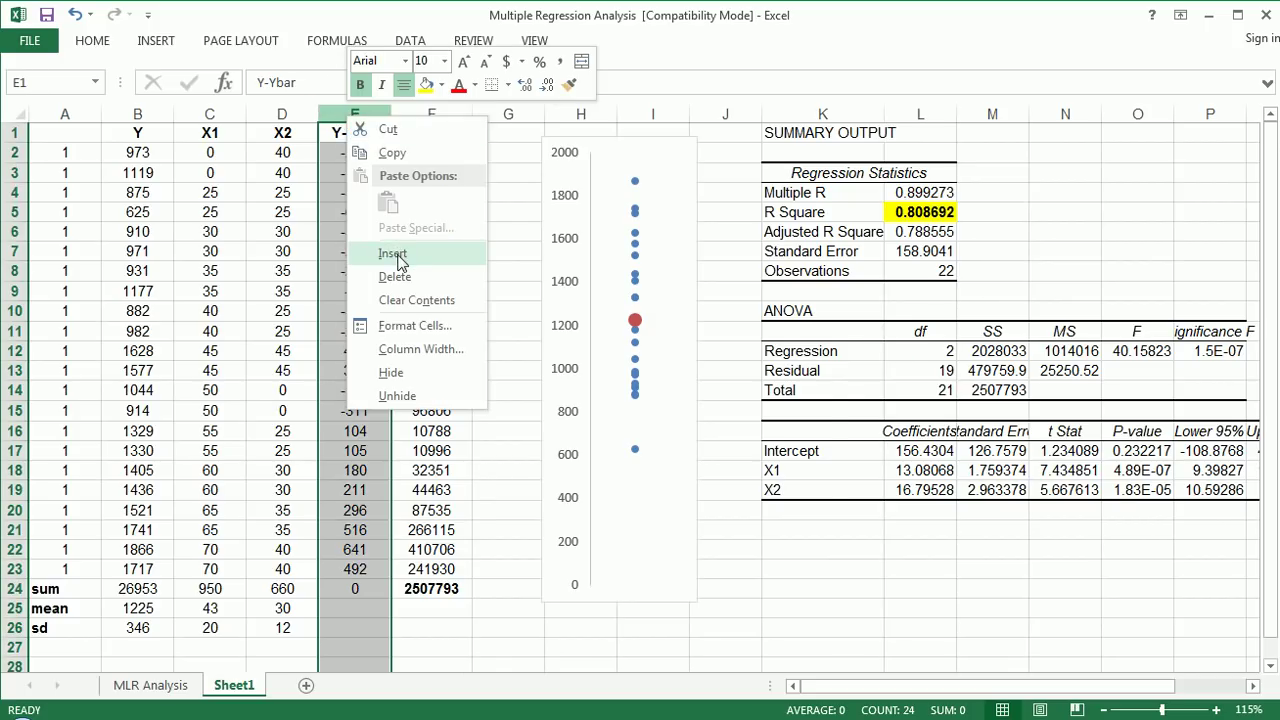
click(393, 254)
key(F4)
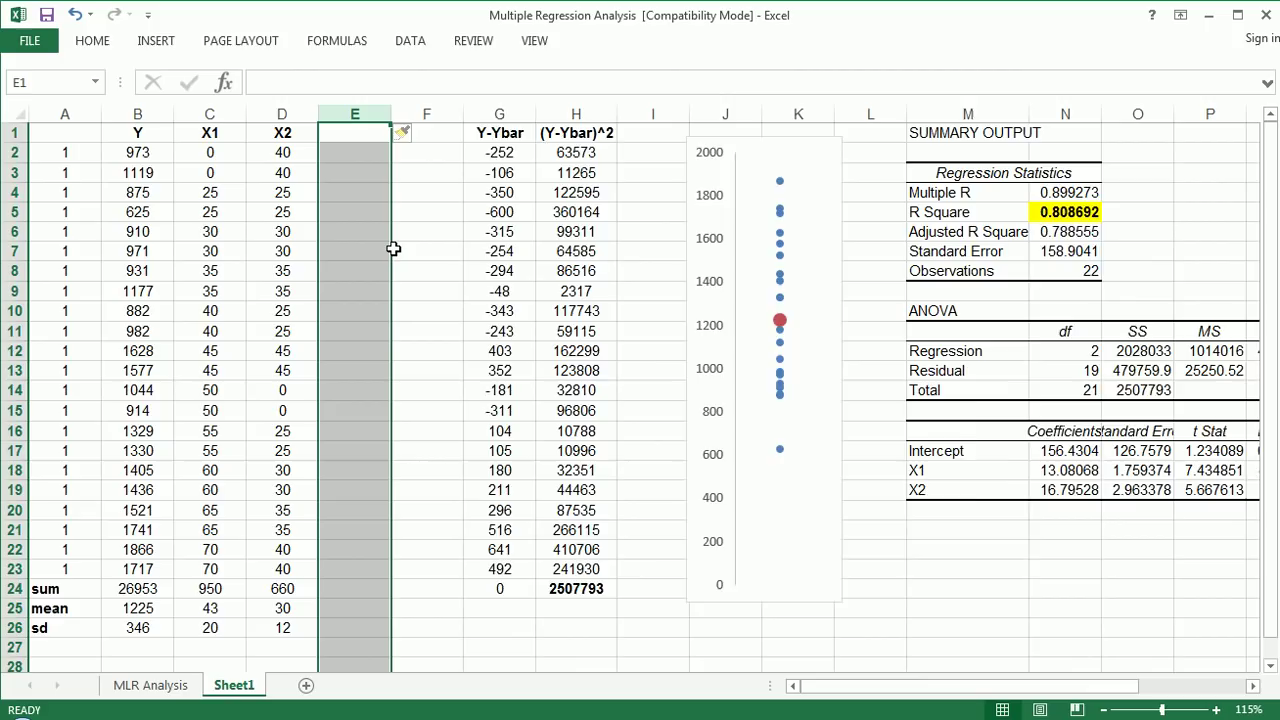
key(F4)
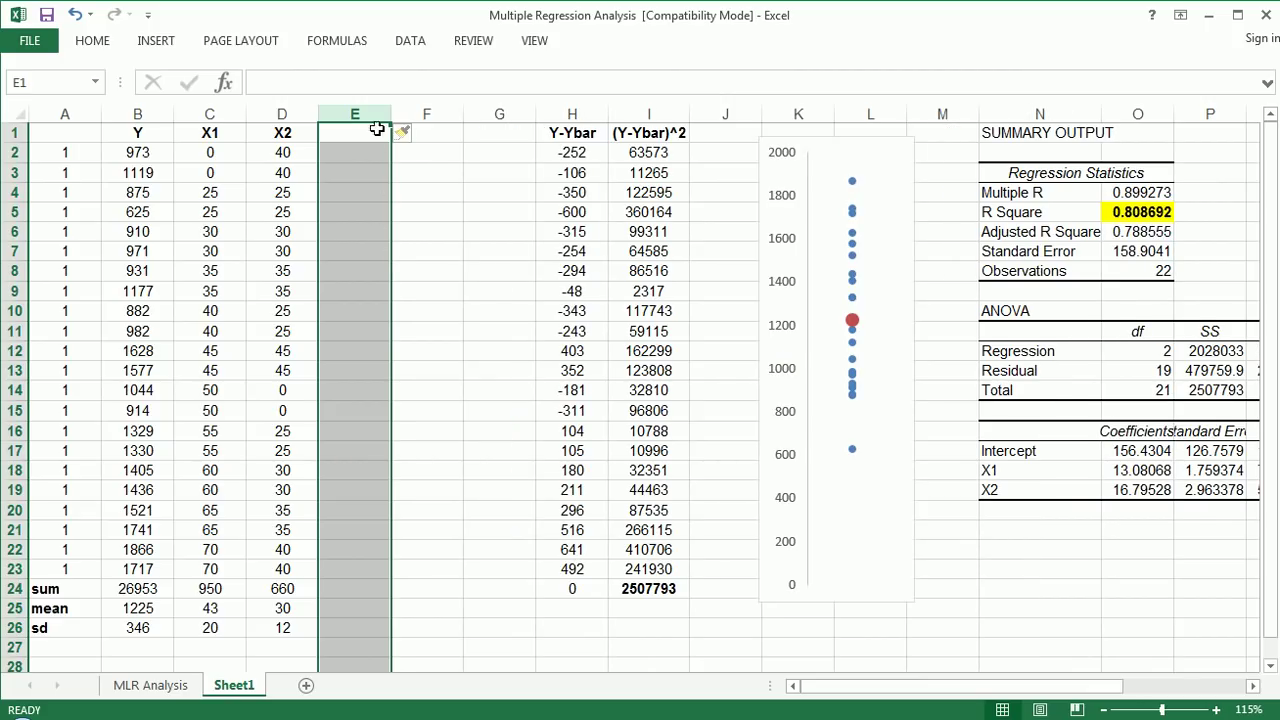
click(368, 135)
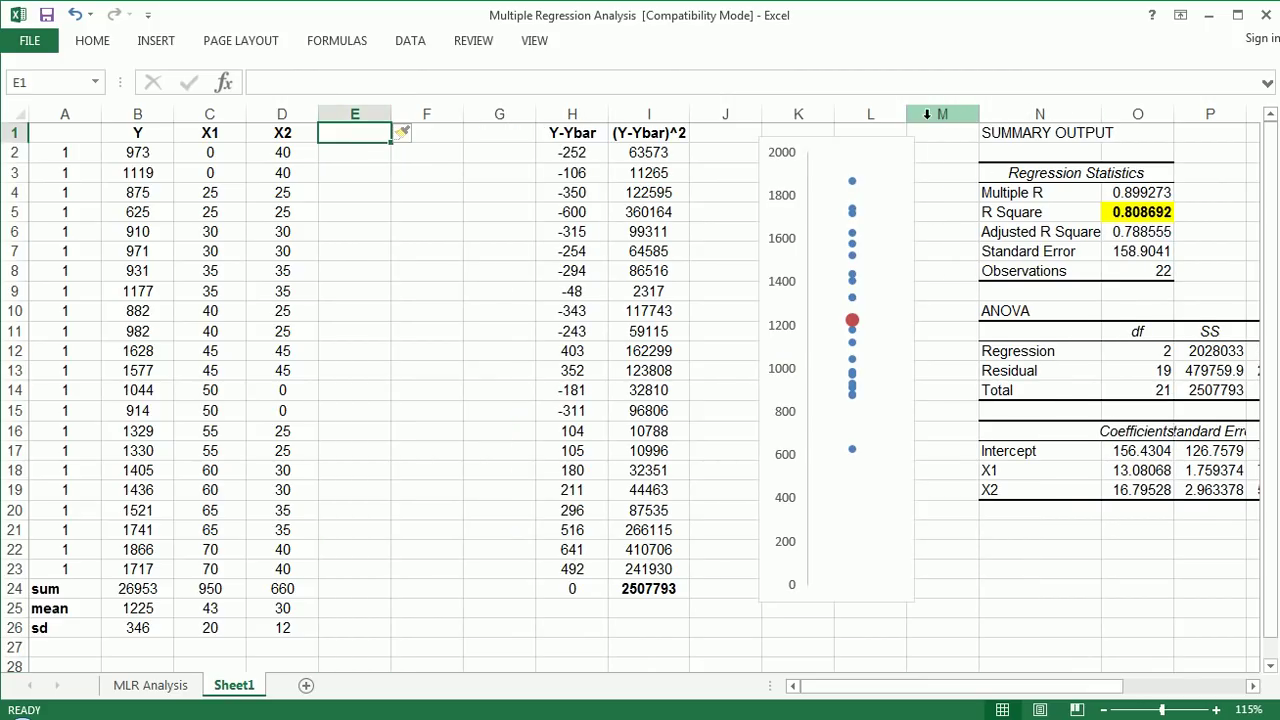
Delete columns L and M before the summary output.
drag(940, 114, 853, 107)
right_click(853, 107)
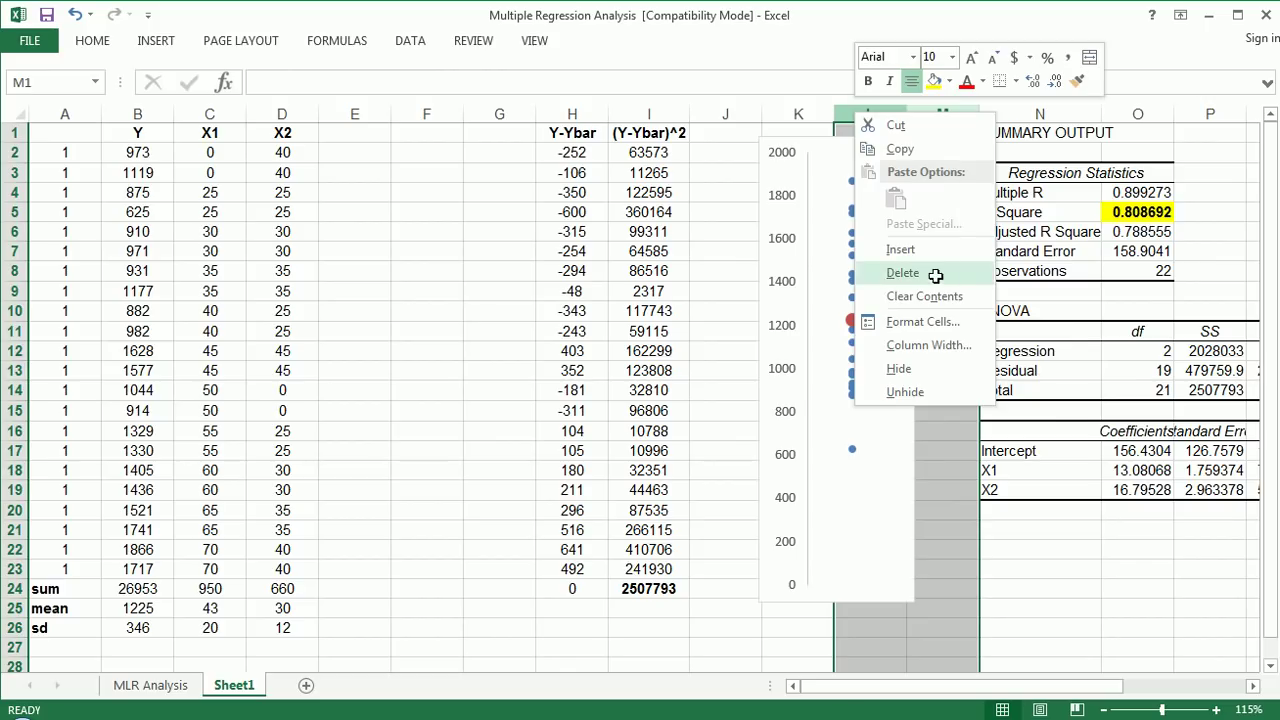
click(930, 270)
click(814, 118)
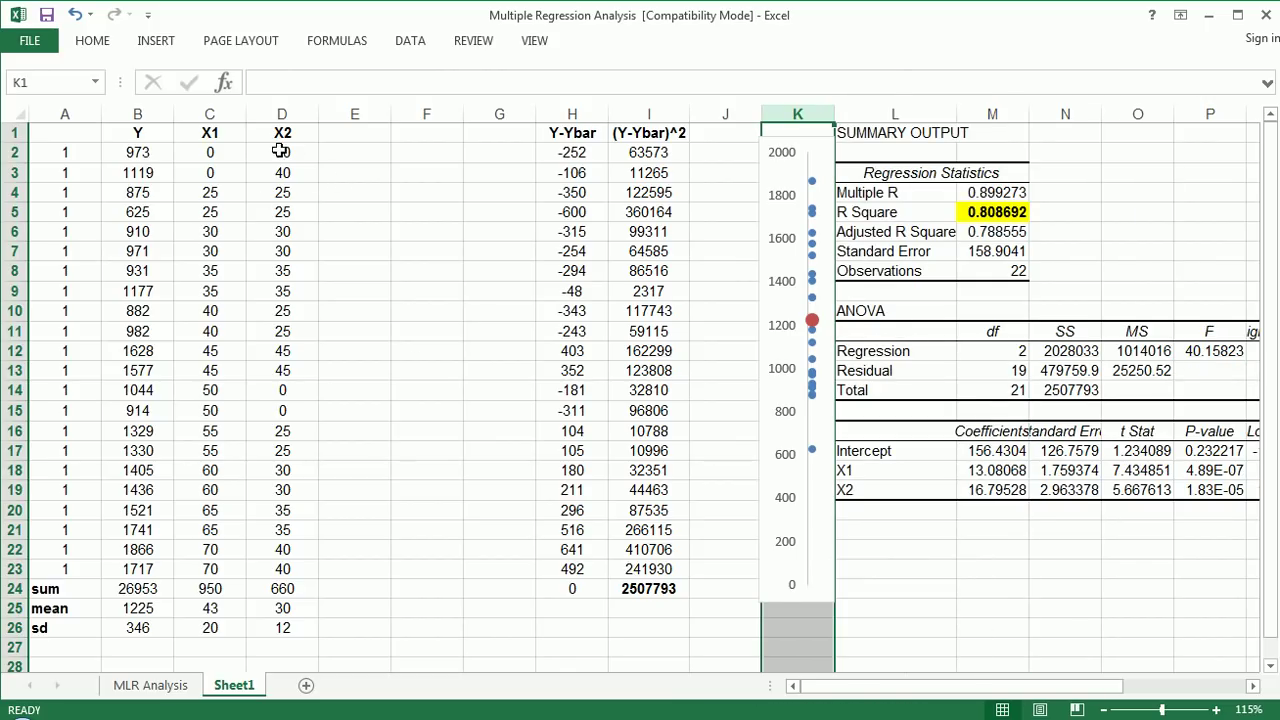
Hide the X1 and X2 columns, C and D.
click(266, 189)
drag(205, 114, 270, 113)
right_click(273, 116)
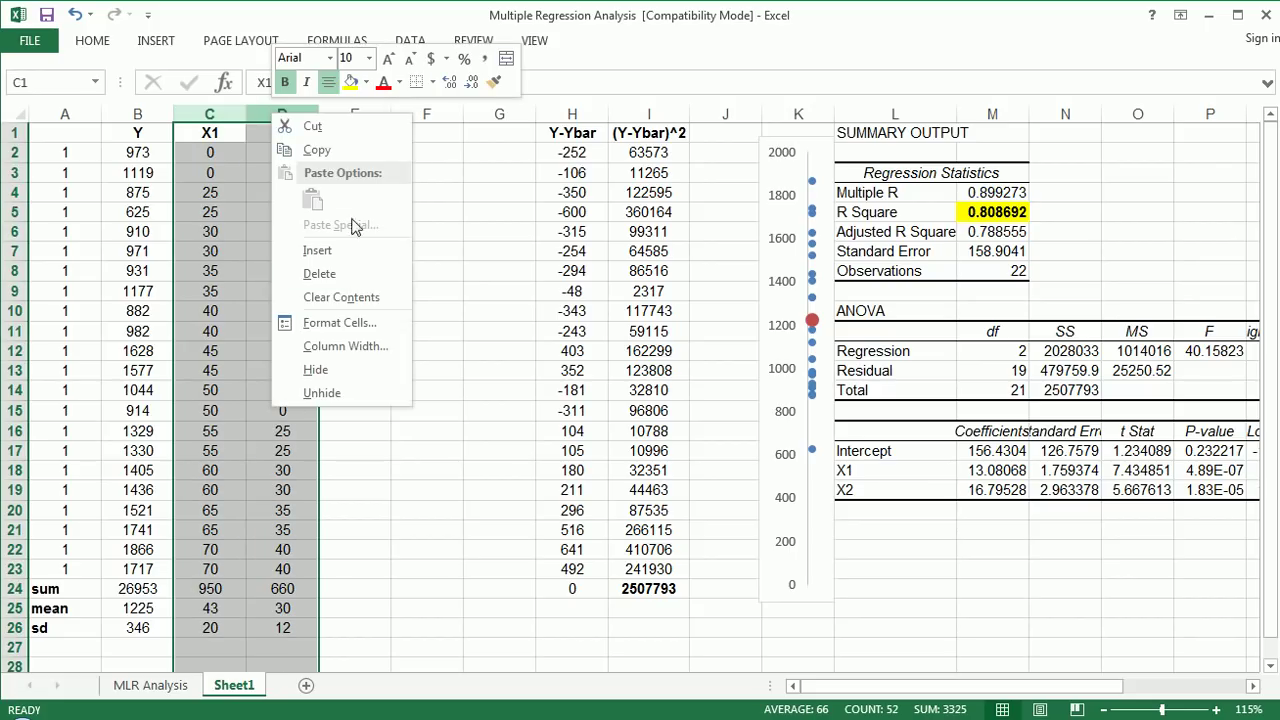
click(357, 393)
right_click(230, 118)
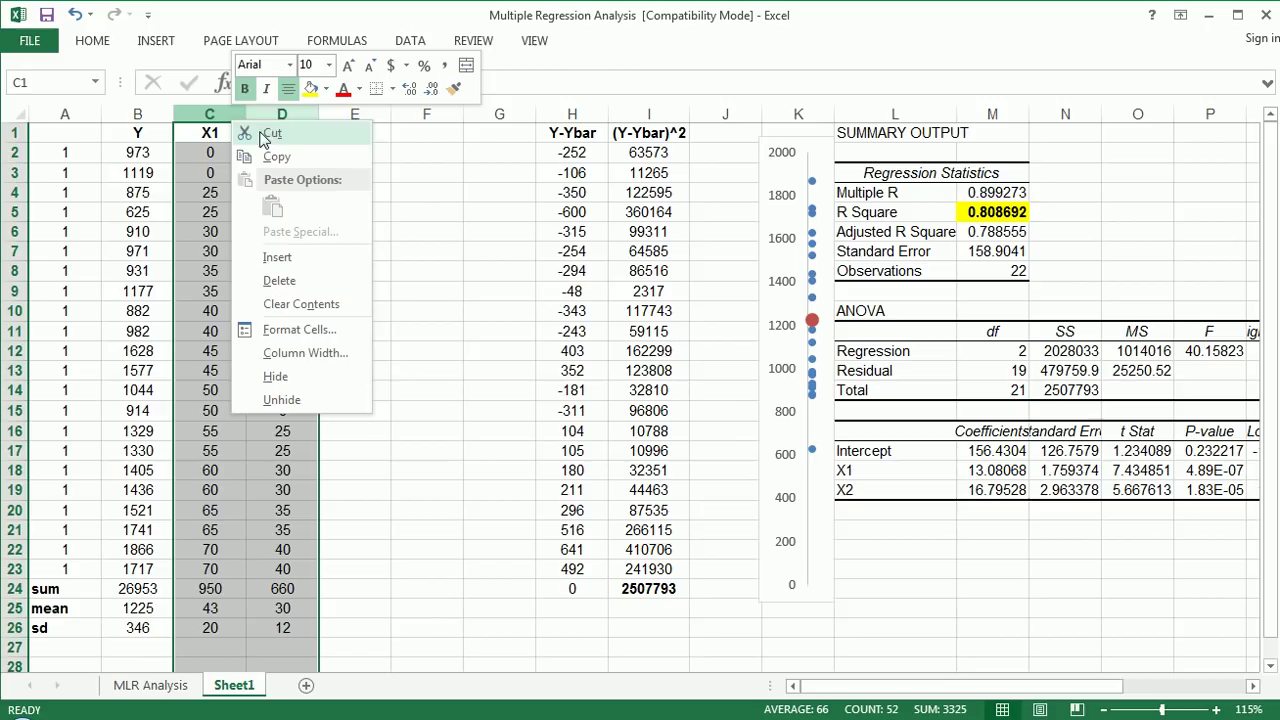
click(305, 375)
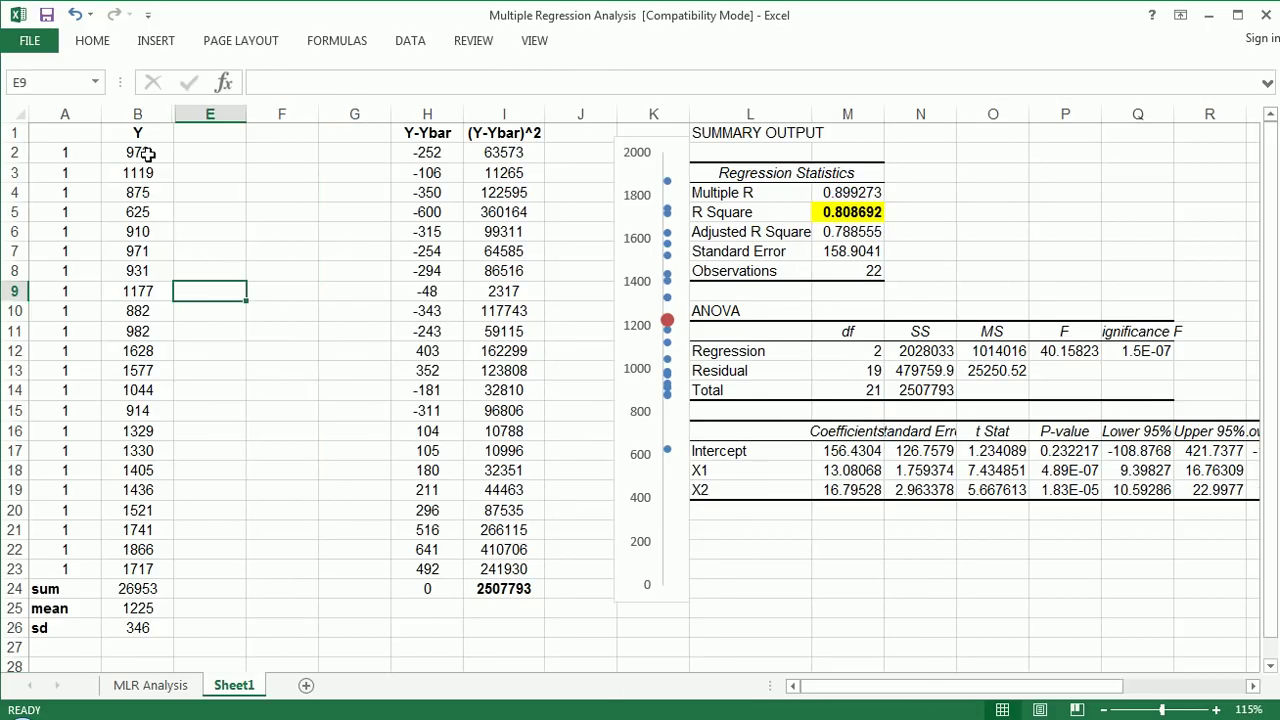
Select the Y data in B1:B23 and circle the (Y-Ybar)^2 column's sum in red.
drag(148, 132, 150, 568)
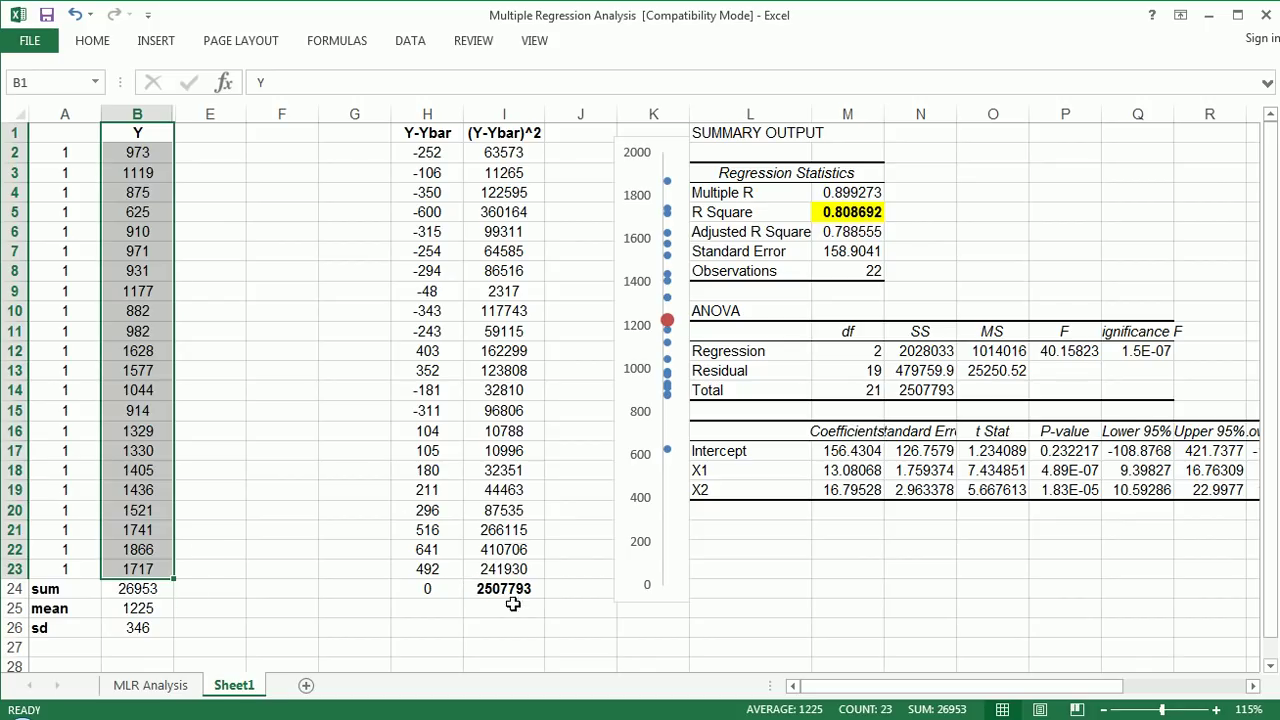
mouse_move(552, 578)
mouse_down()
mouse_move(545, 608)
mouse_move(470, 585)
mouse_move(520, 605)
mouse_up()
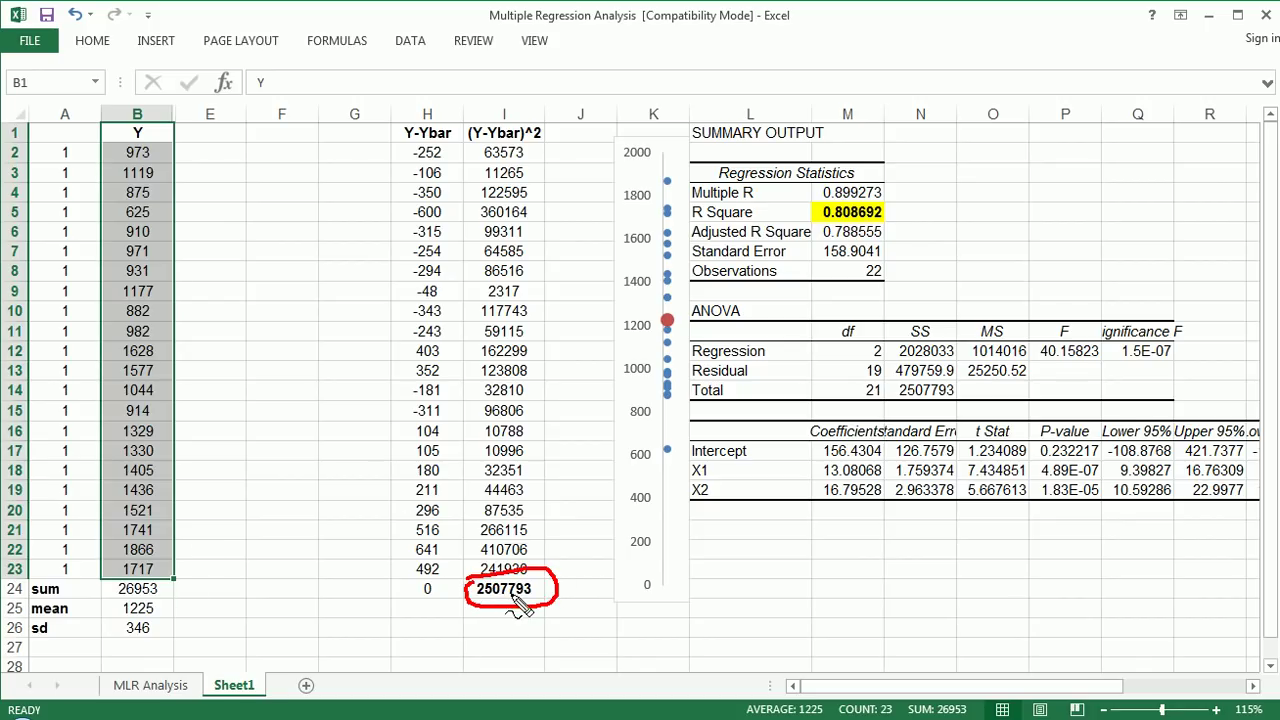
Clear the red annotation and unhide the X1 and X2 columns between B and E.
key(Escape)
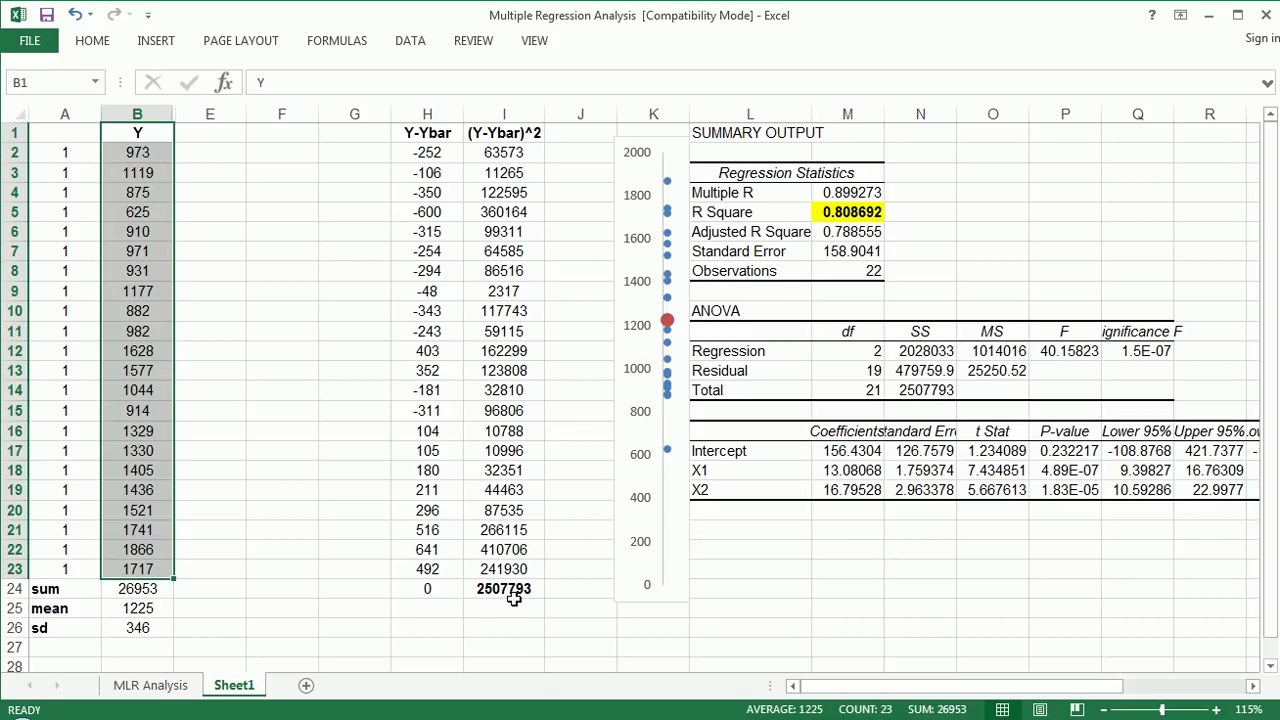
drag(143, 104, 195, 108)
right_click(196, 107)
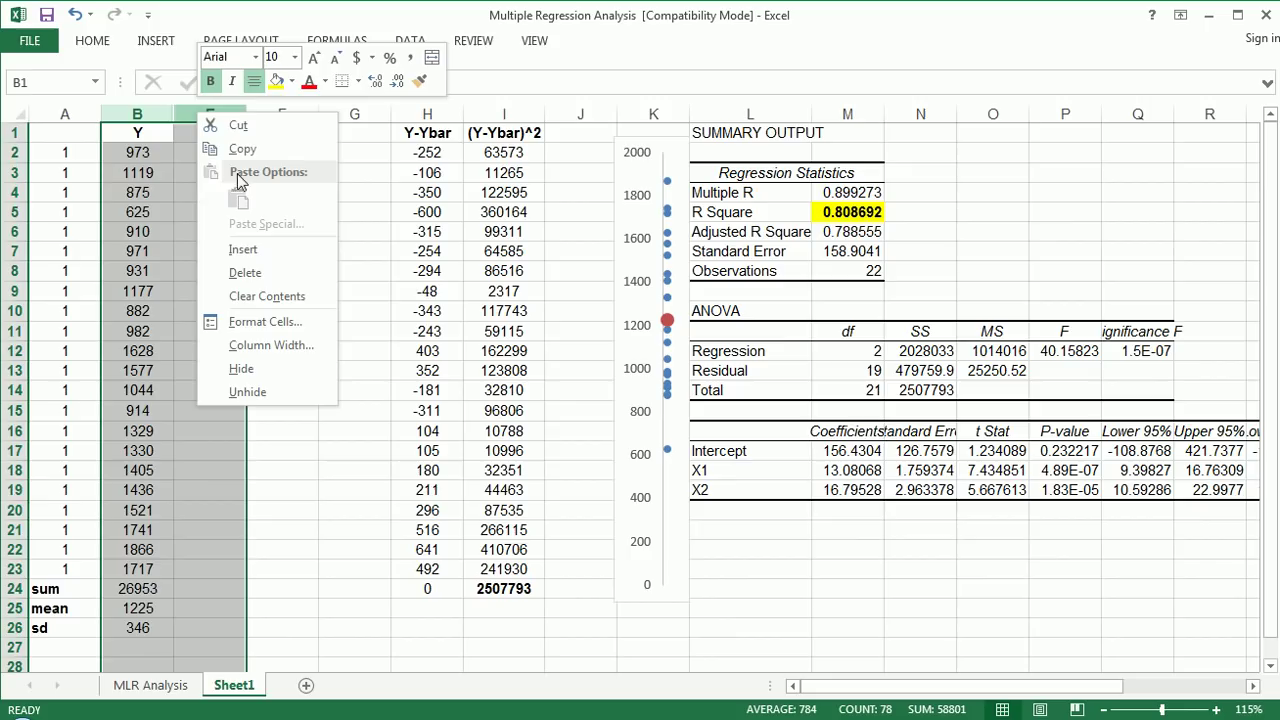
click(296, 389)
click(308, 344)
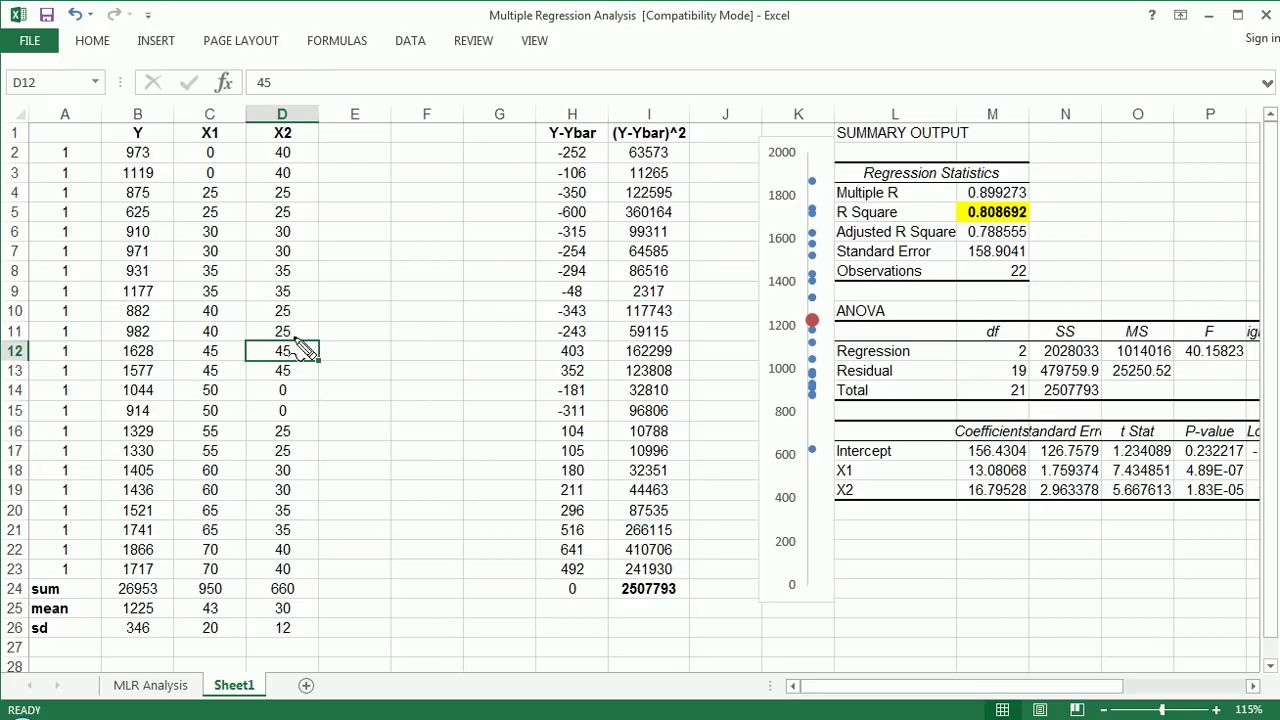
Mark the first observation's Y, X1 and X2 values, the two X columns and the deviation columns in red, then clear the marks.
mouse_move(125, 166)
mouse_down()
mouse_move(108, 163)
mouse_move(128, 142)
mouse_move(310, 145)
mouse_move(305, 163)
mouse_move(157, 170)
mouse_move(112, 148)
mouse_up()
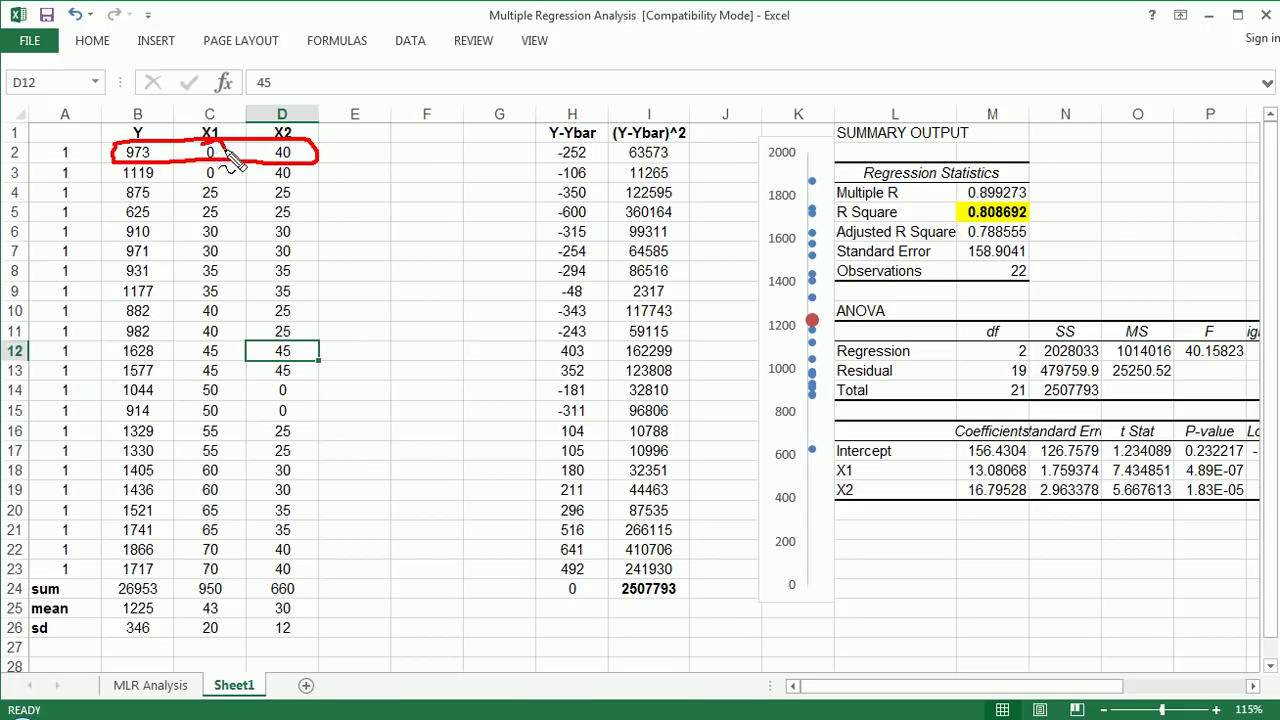
mouse_move(218, 145)
mouse_down()
mouse_move(292, 162)
mouse_move(274, 145)
mouse_move(174, 130)
mouse_move(150, 150)
mouse_move(210, 160)
mouse_move(222, 280)
mouse_up()
drag(283, 120, 283, 282)
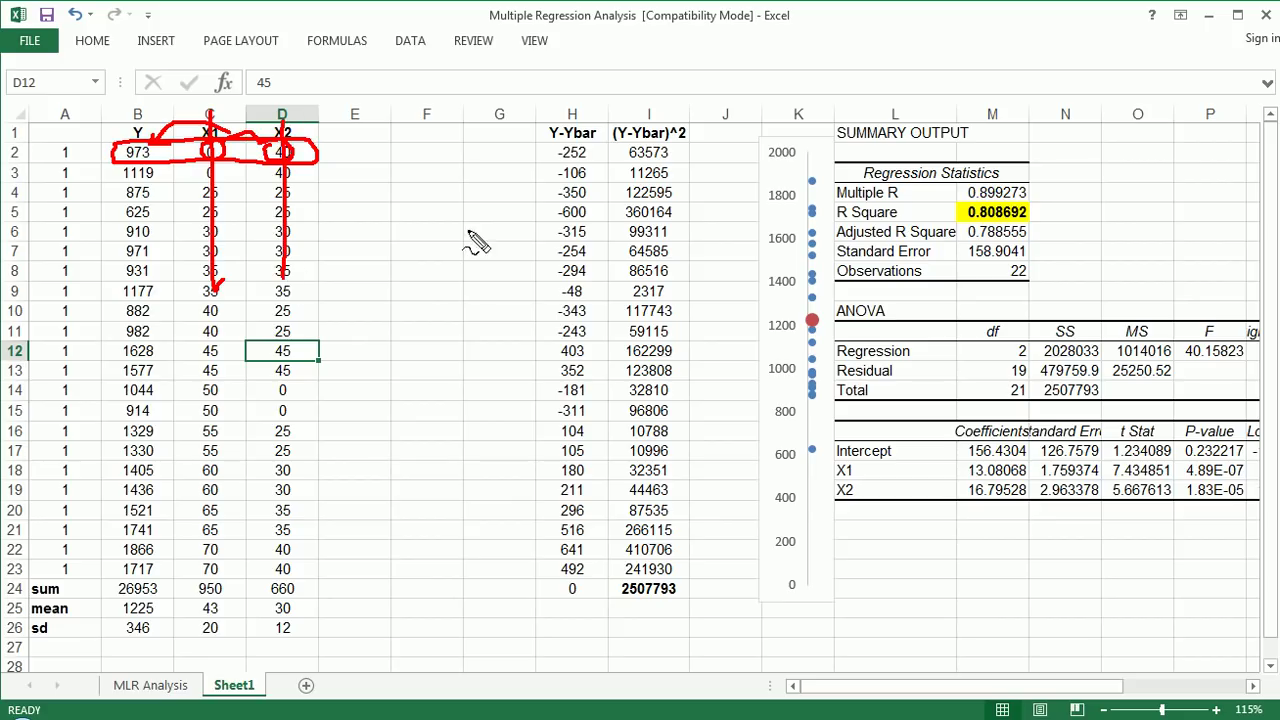
mouse_move(610, 98)
mouse_down()
mouse_move(757, 490)
mouse_move(576, 180)
mouse_move(608, 100)
mouse_up()
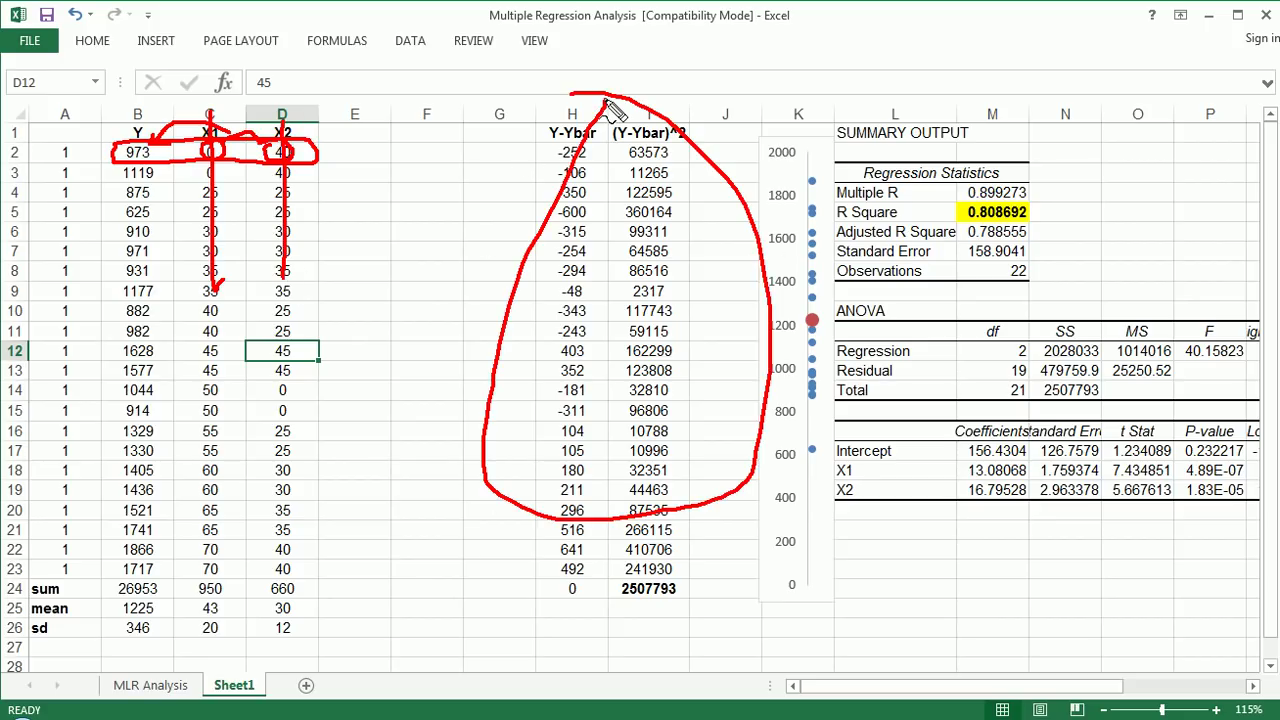
key(Escape)
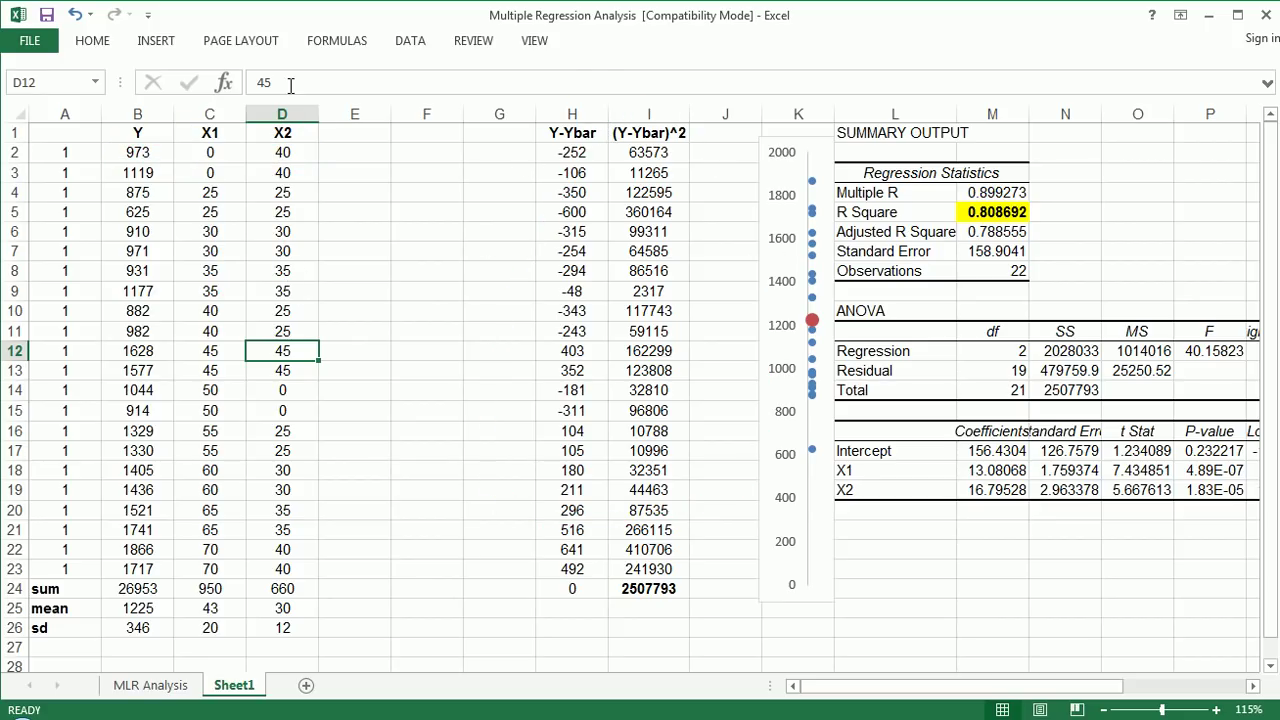
Circle the X1 and X2 data and the Y data in red with an arrow toward Y, clear the marks and highlight columns C and D.
mouse_move(200, 132)
mouse_down()
mouse_move(298, 126)
mouse_move(248, 158)
mouse_move(165, 110)
mouse_move(149, 136)
mouse_move(172, 118)
mouse_move(280, 148)
mouse_move(328, 210)
mouse_move(300, 328)
mouse_move(186, 200)
mouse_move(205, 152)
mouse_move(160, 142)
mouse_move(108, 240)
mouse_move(138, 302)
mouse_move(200, 165)
mouse_up()
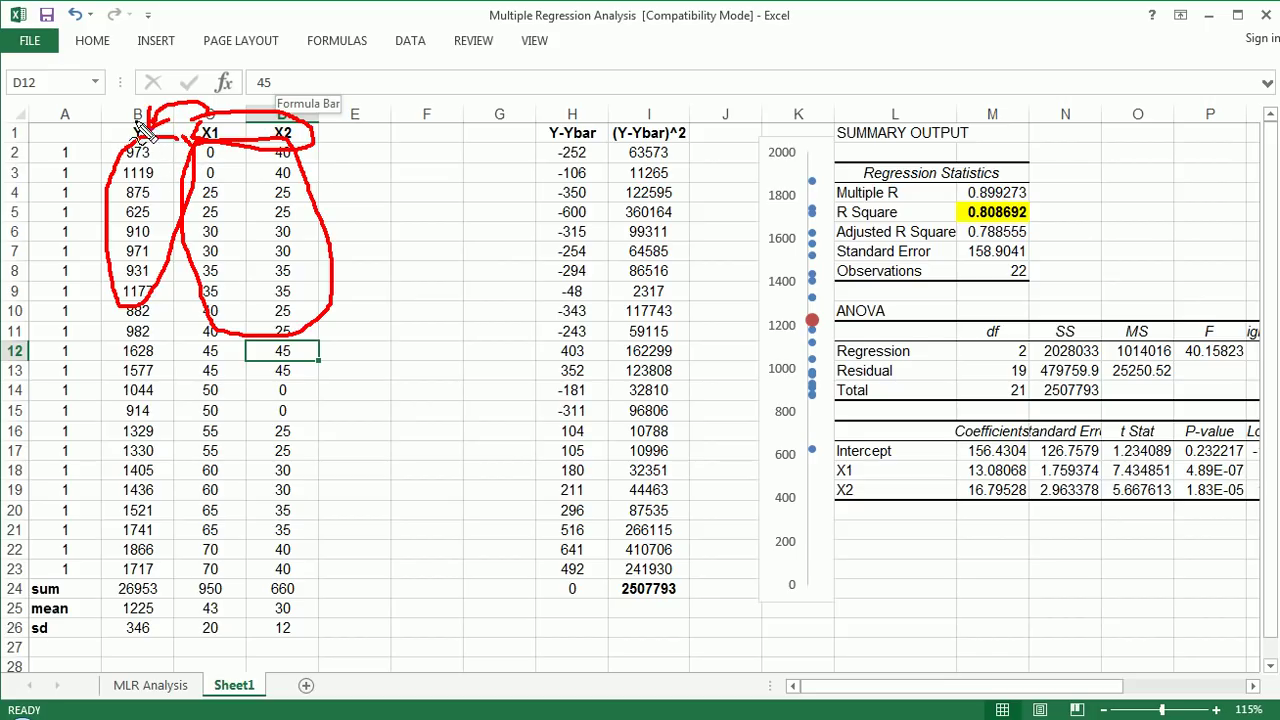
key(Escape)
drag(207, 112, 275, 115)
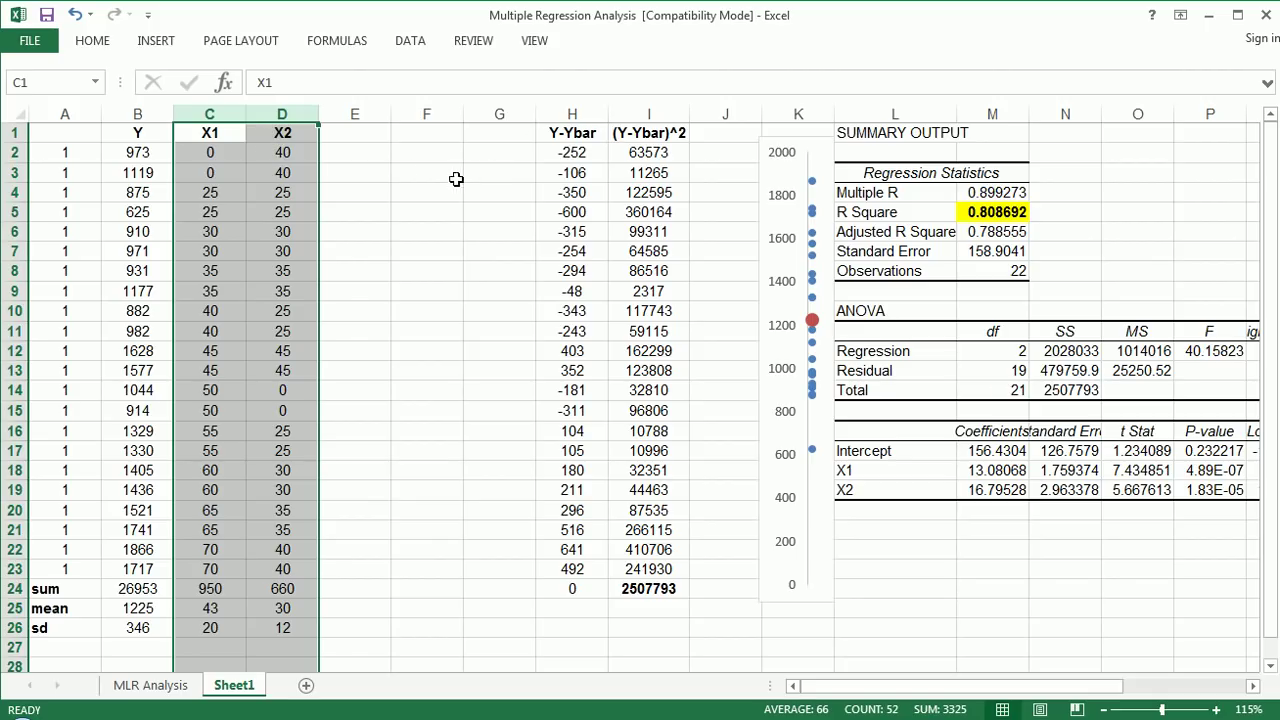
click(406, 170)
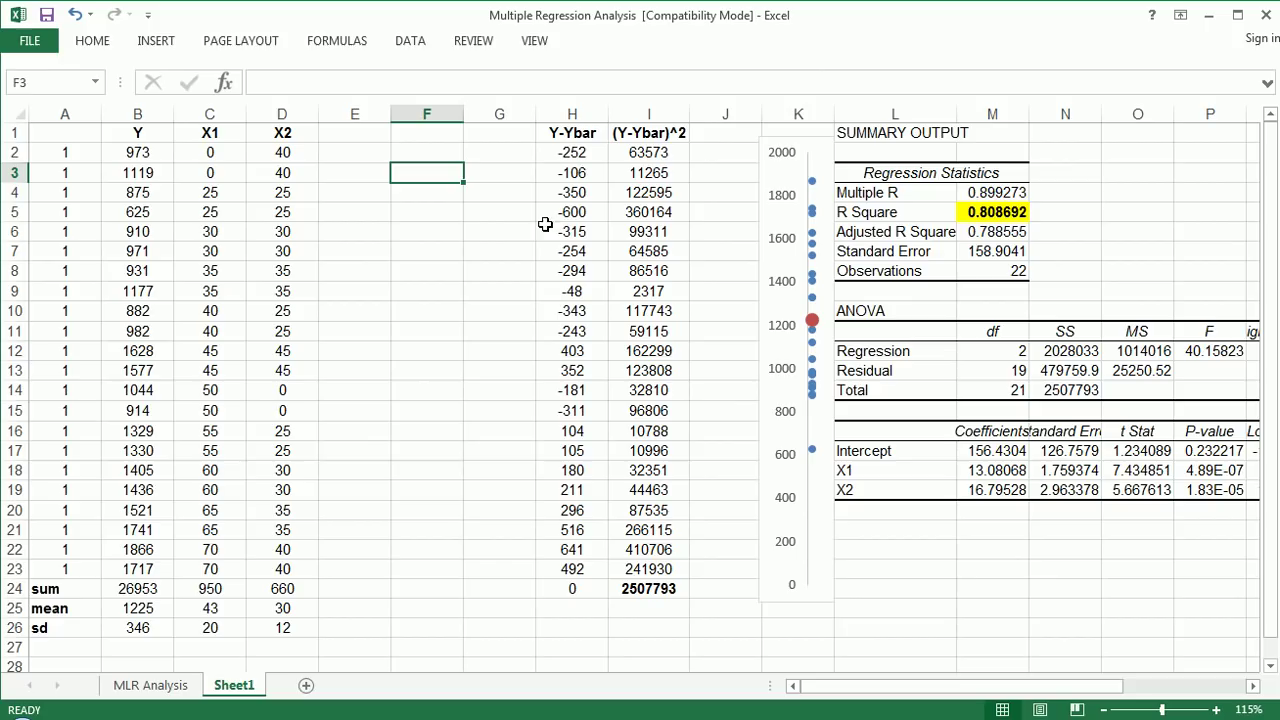
Circle the regression summary output, point out the Data Analysis tool and select the R Square value in M5.
mouse_move(815, 122)
mouse_down()
mouse_move(950, 108)
mouse_move(1137, 272)
mouse_move(1030, 492)
mouse_move(775, 180)
mouse_move(805, 116)
mouse_up()
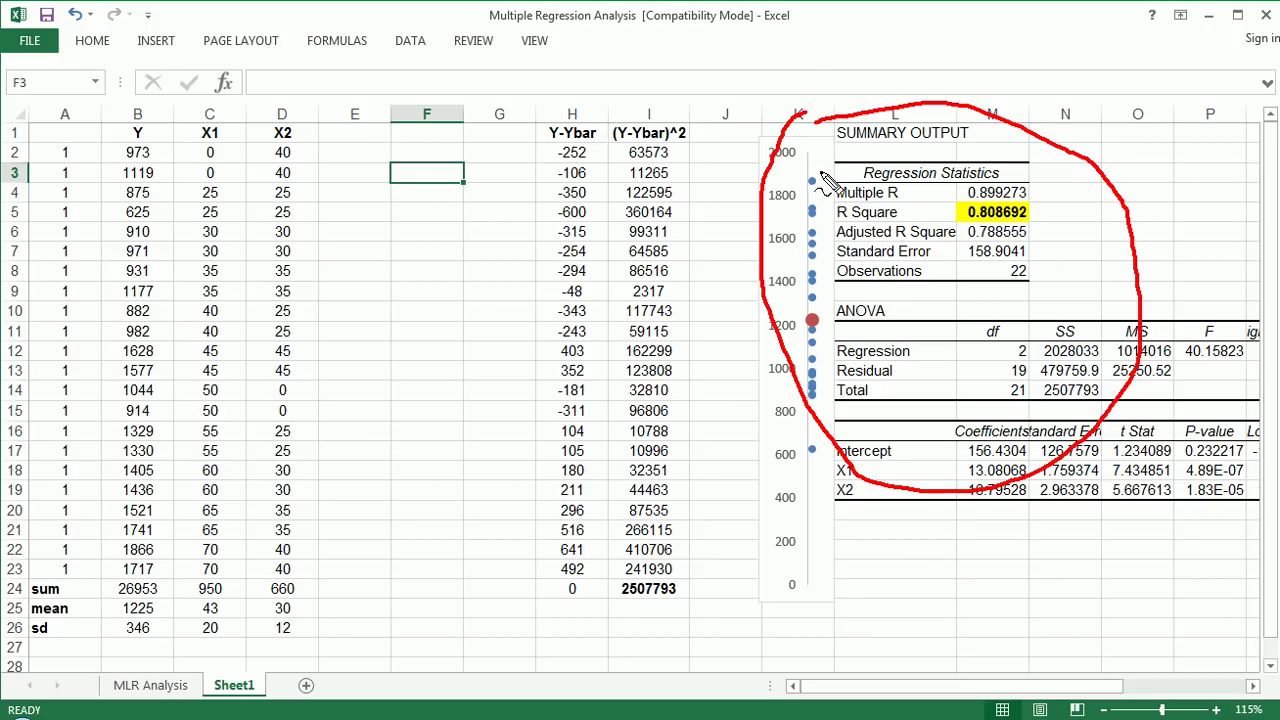
key(Escape)
click(410, 40)
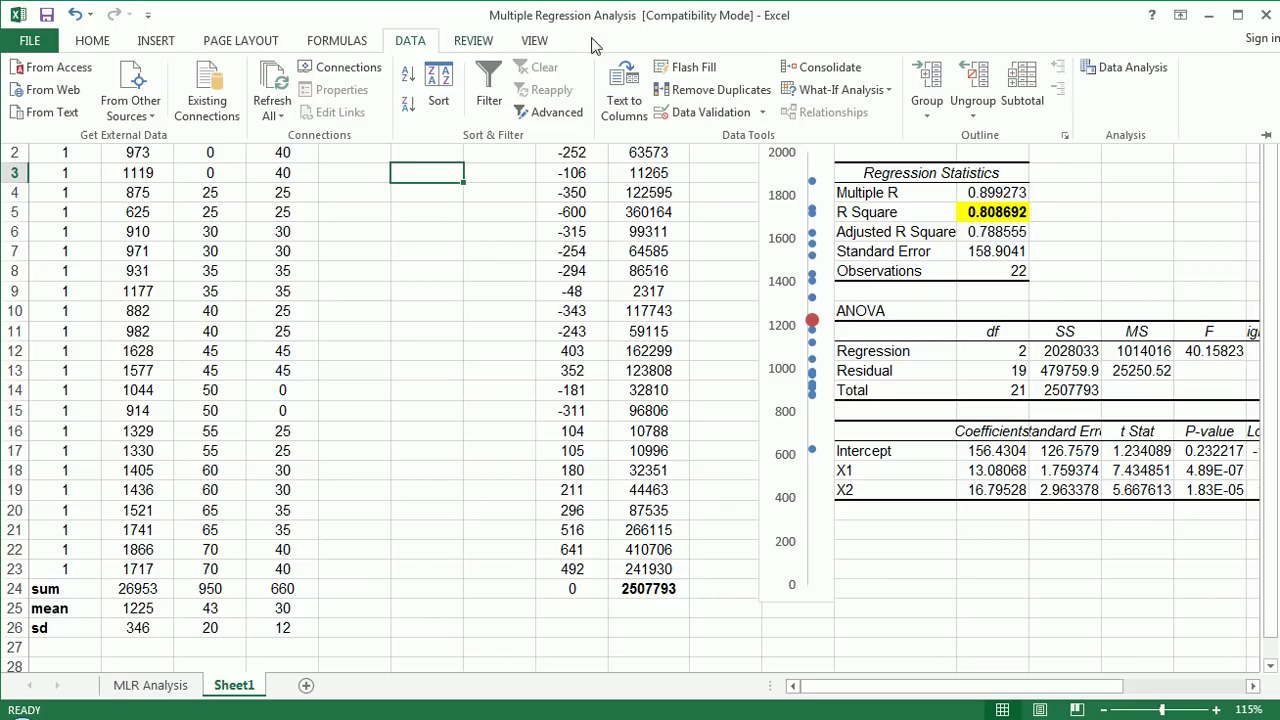
mouse_move(1085, 52)
mouse_down()
mouse_move(1206, 75)
mouse_move(1136, 50)
mouse_move(1120, 60)
mouse_up()
key(Escape)
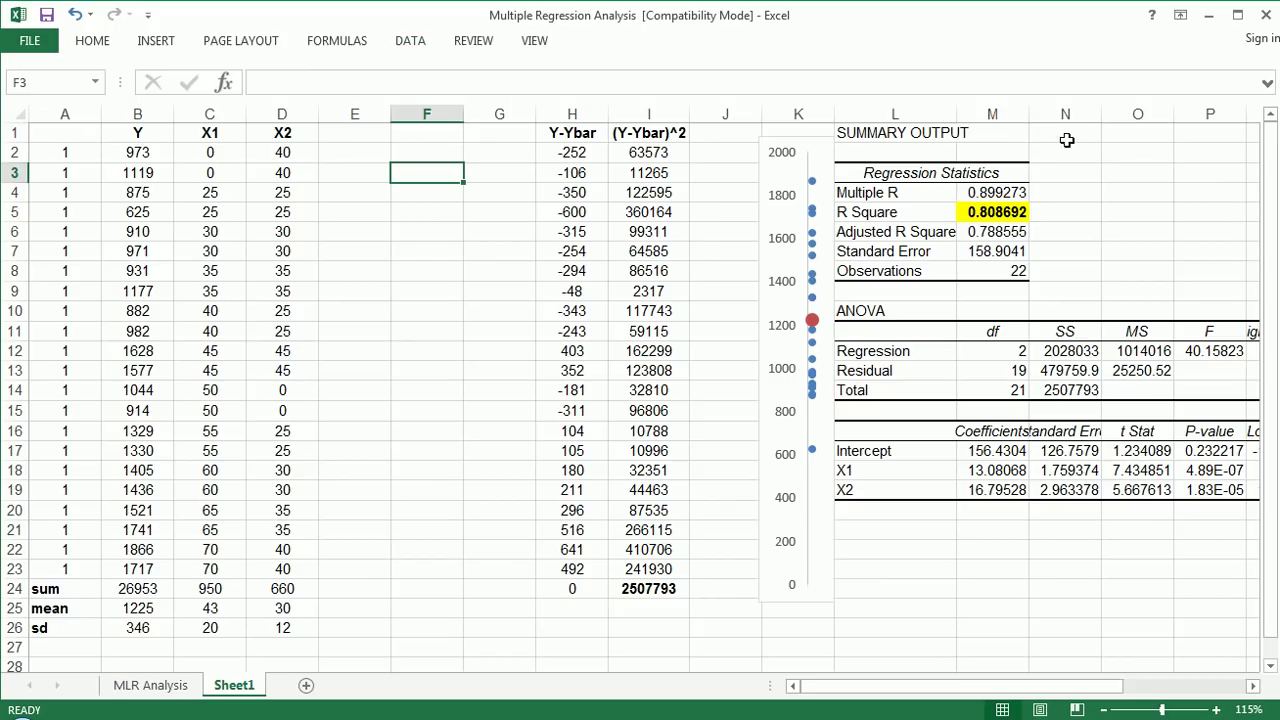
click(998, 231)
key(Up)
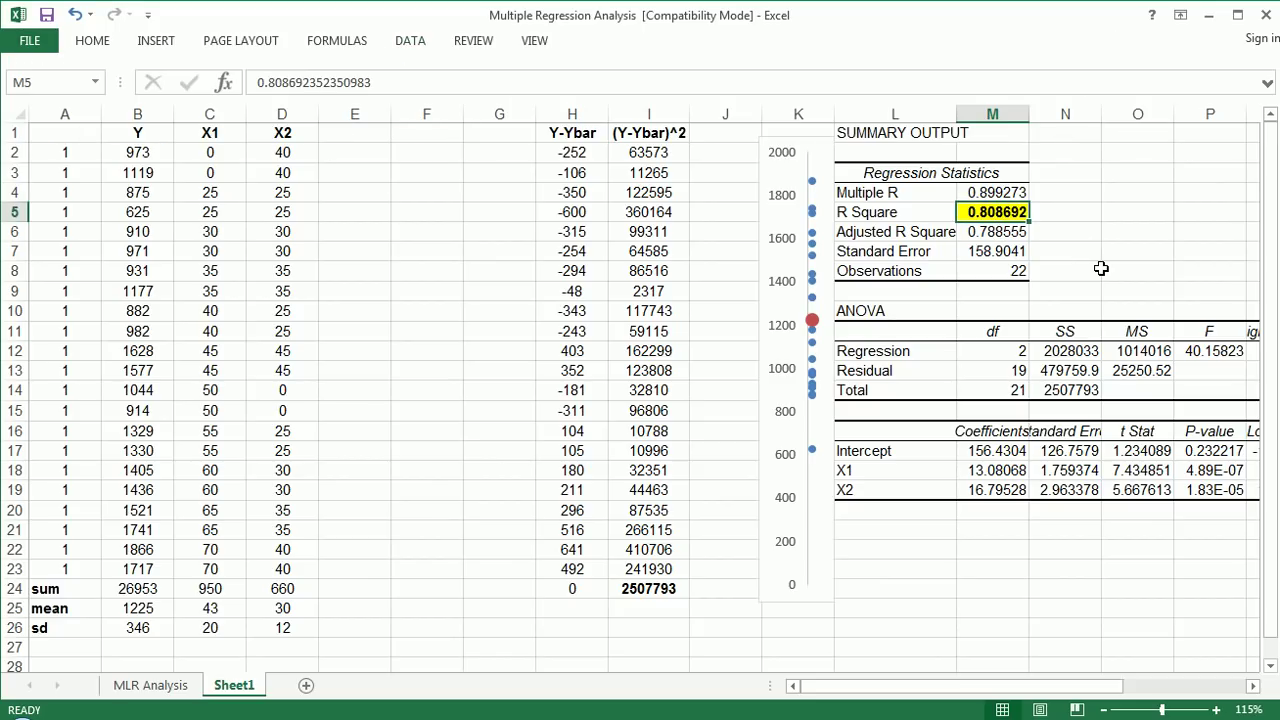
Enter the header Yhat in cell E1, beside the X2 column.
click(394, 160)
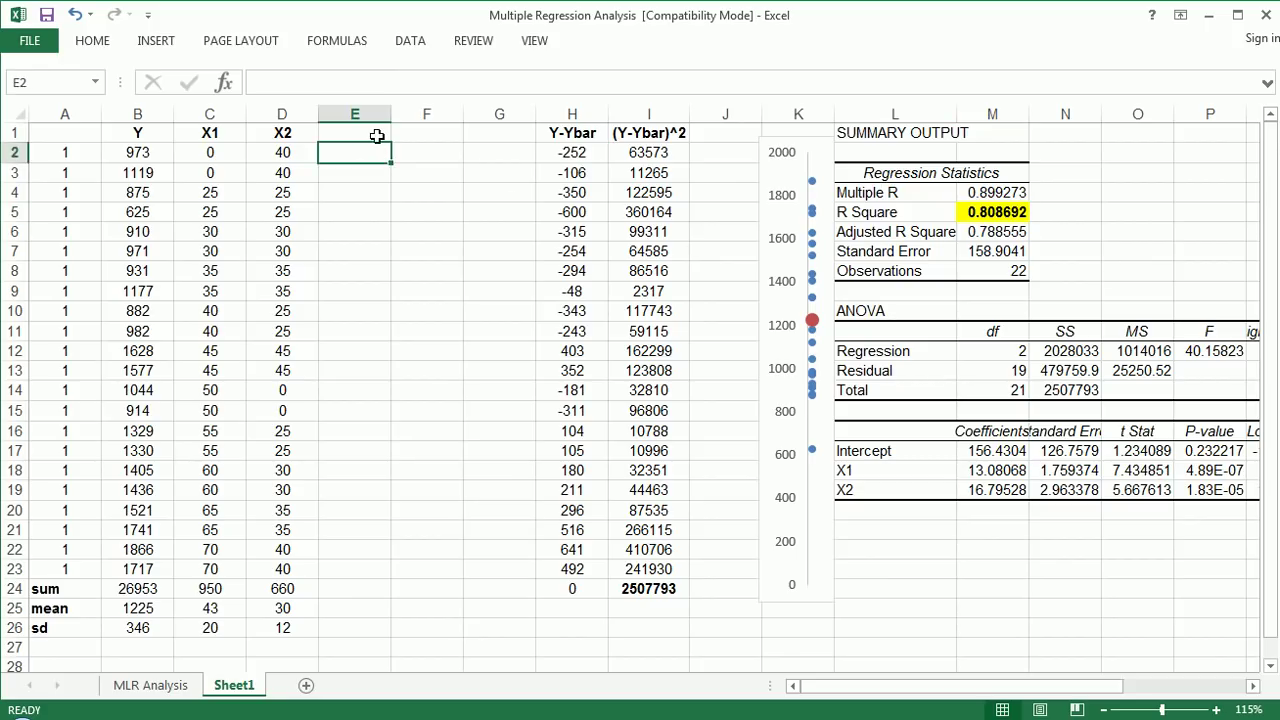
click(376, 134)
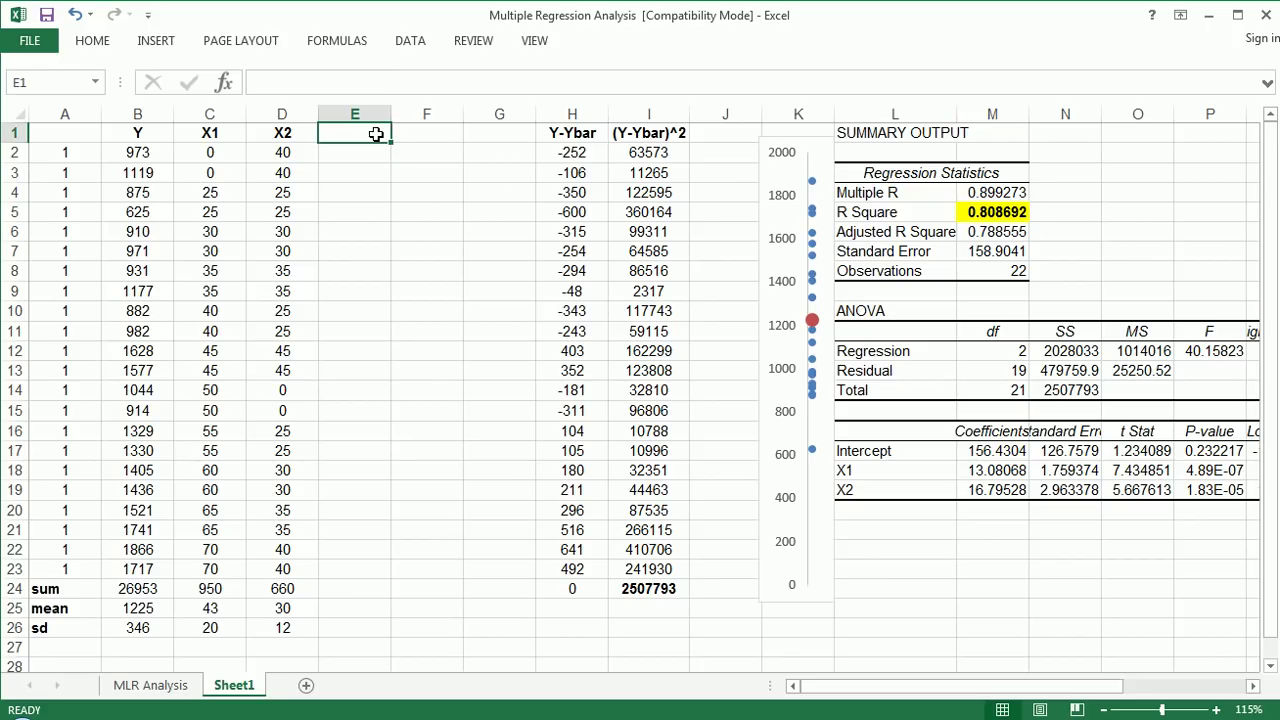
text(Yhat)
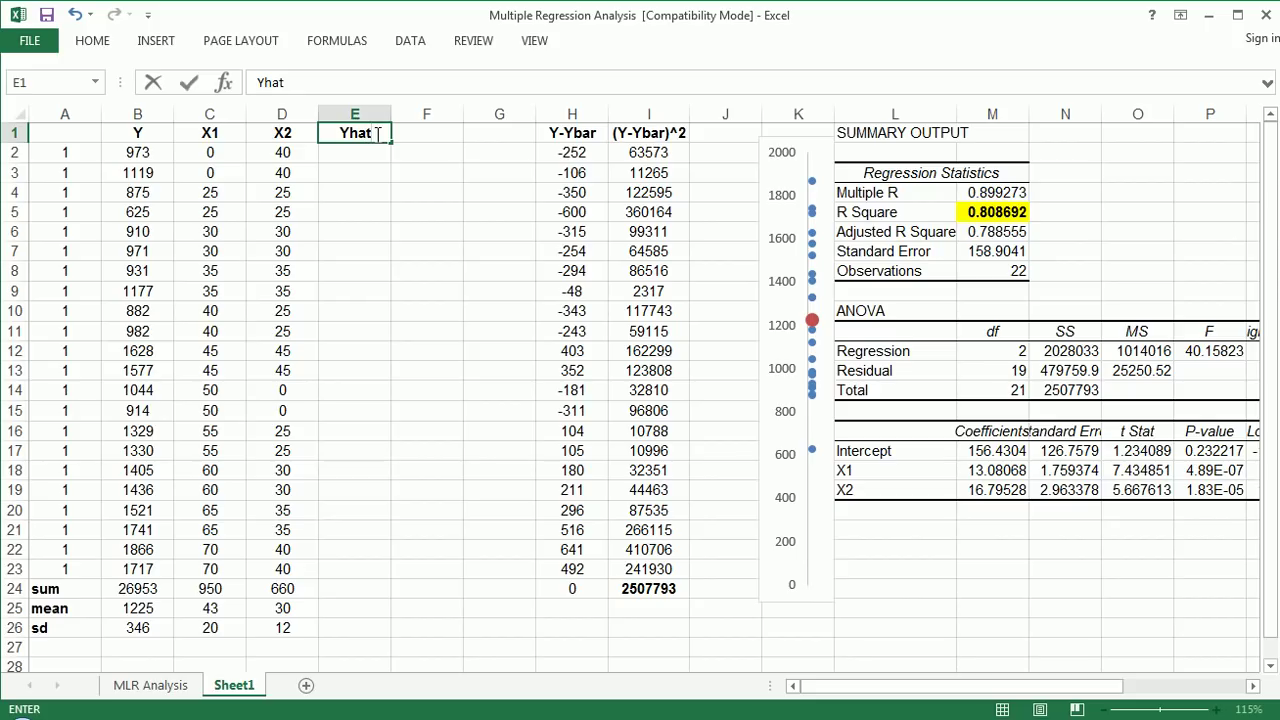
key(Return)
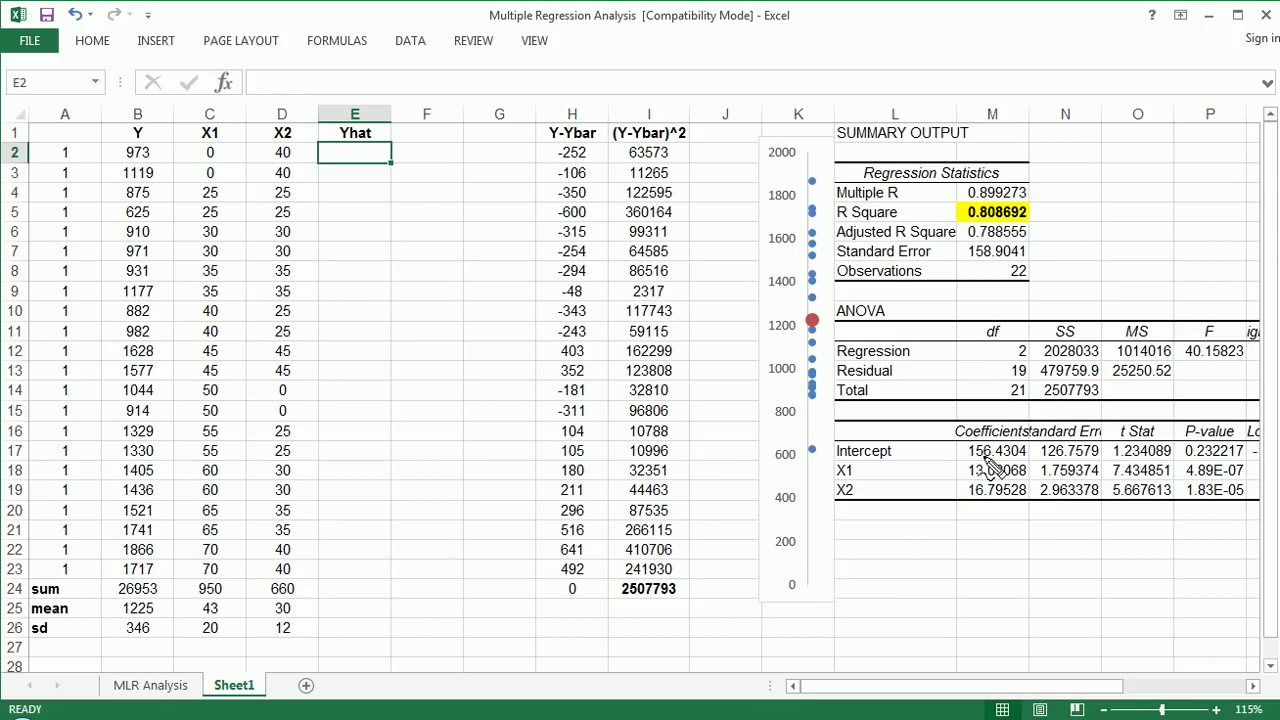
Circle the regression coefficients, the first Y value and the empty first Yhat cell in red, then clear the marks.
mouse_move(958, 436)
mouse_down()
mouse_move(1030, 432)
mouse_move(945, 520)
mouse_move(958, 478)
mouse_up()
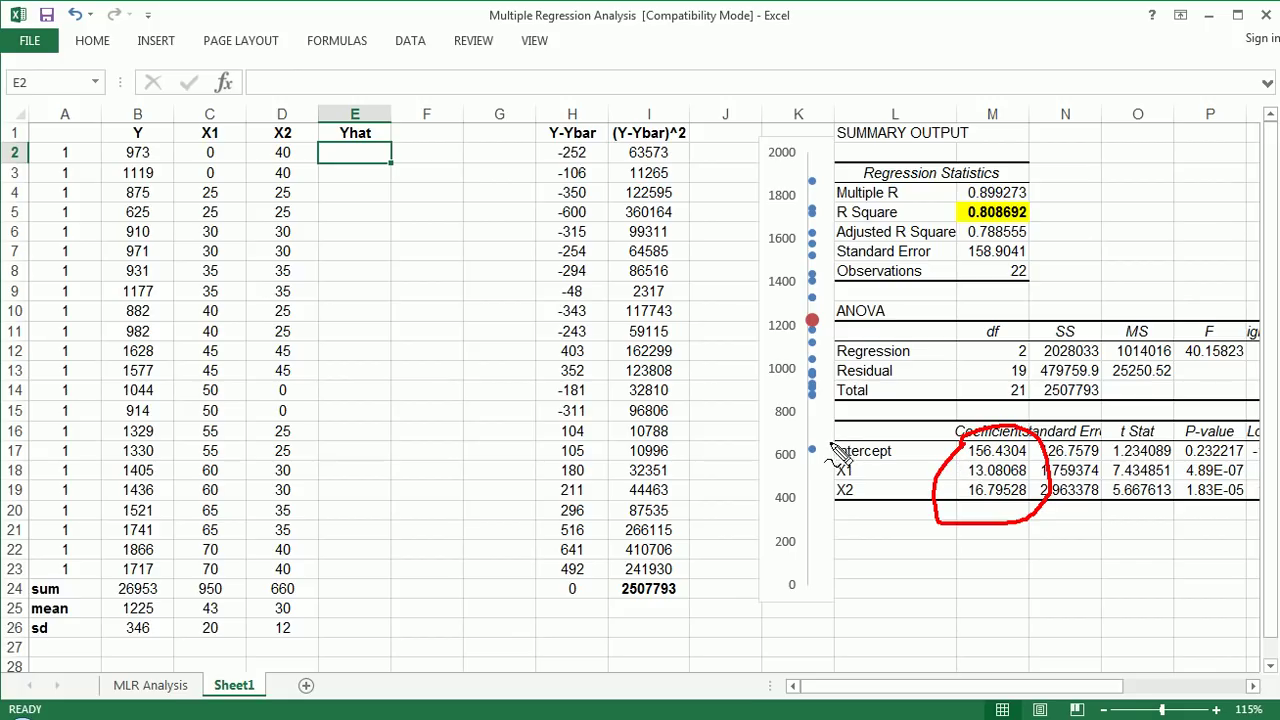
drag(128, 170, 117, 148)
mouse_move(117, 148)
mouse_down()
mouse_move(163, 150)
mouse_move(122, 172)
mouse_move(113, 157)
mouse_move(125, 160)
mouse_up()
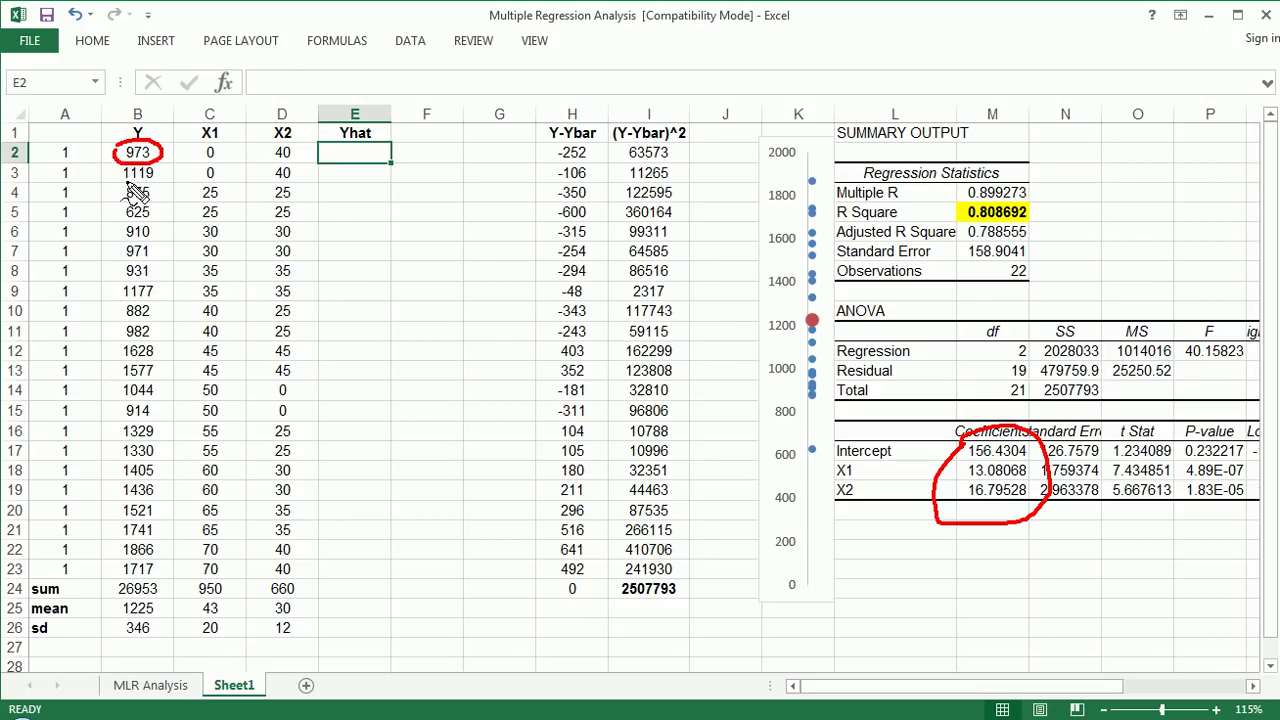
mouse_move(322, 146)
mouse_down()
mouse_move(379, 147)
mouse_move(362, 166)
mouse_move(330, 152)
mouse_up()
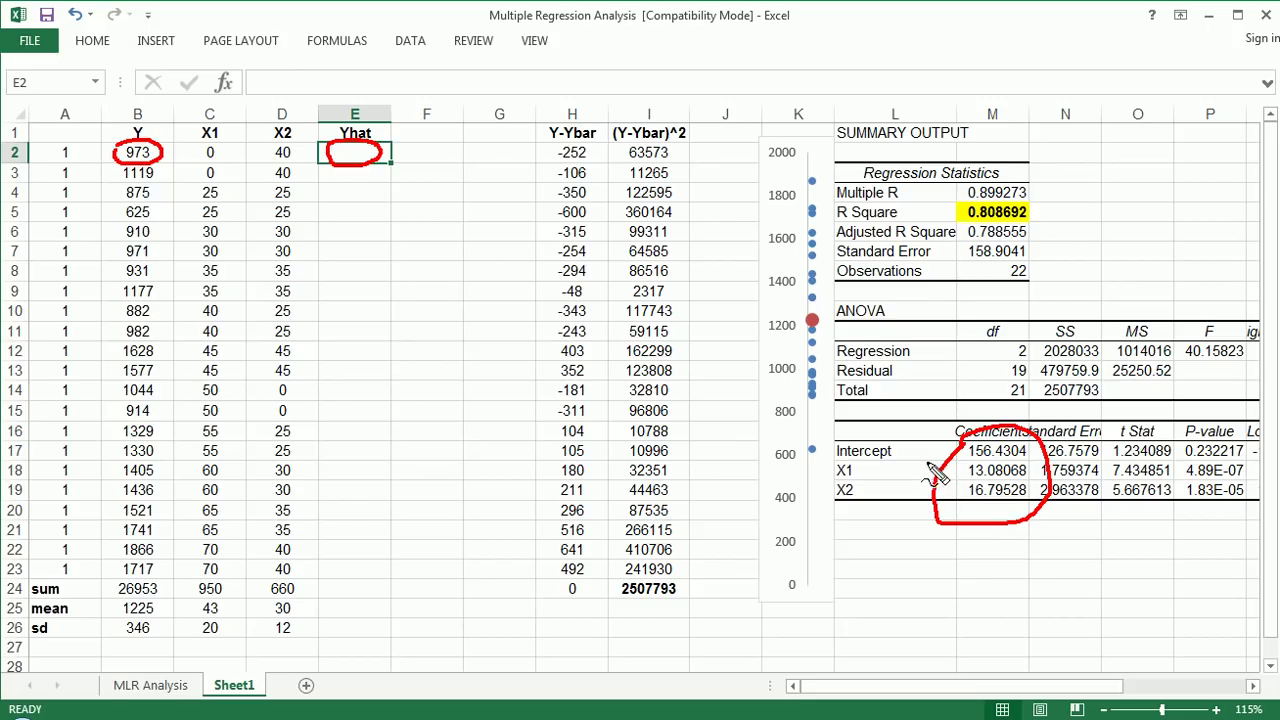
key(Escape)
Enter the formula =$M$17+$M$18*C2+$M$19*D2 in E2 to predict Y from the regression coefficients.
text(=)
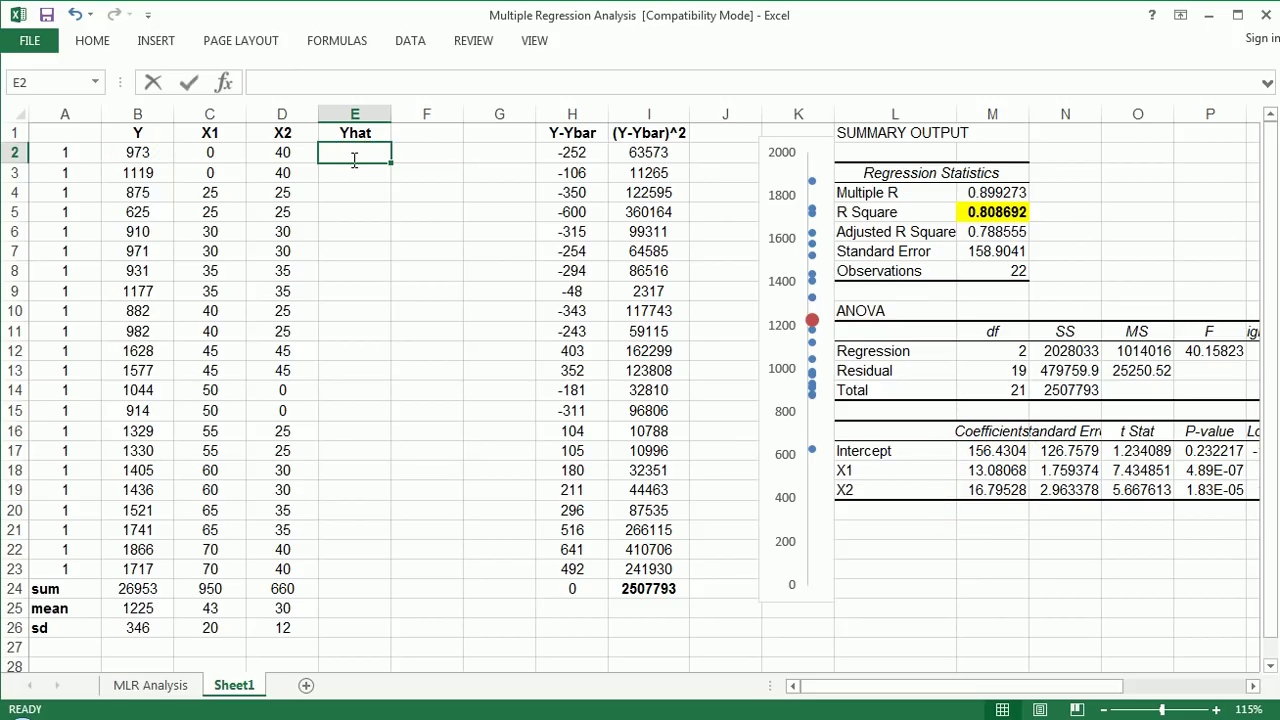
click(987, 451)
key(F4)
text(+)
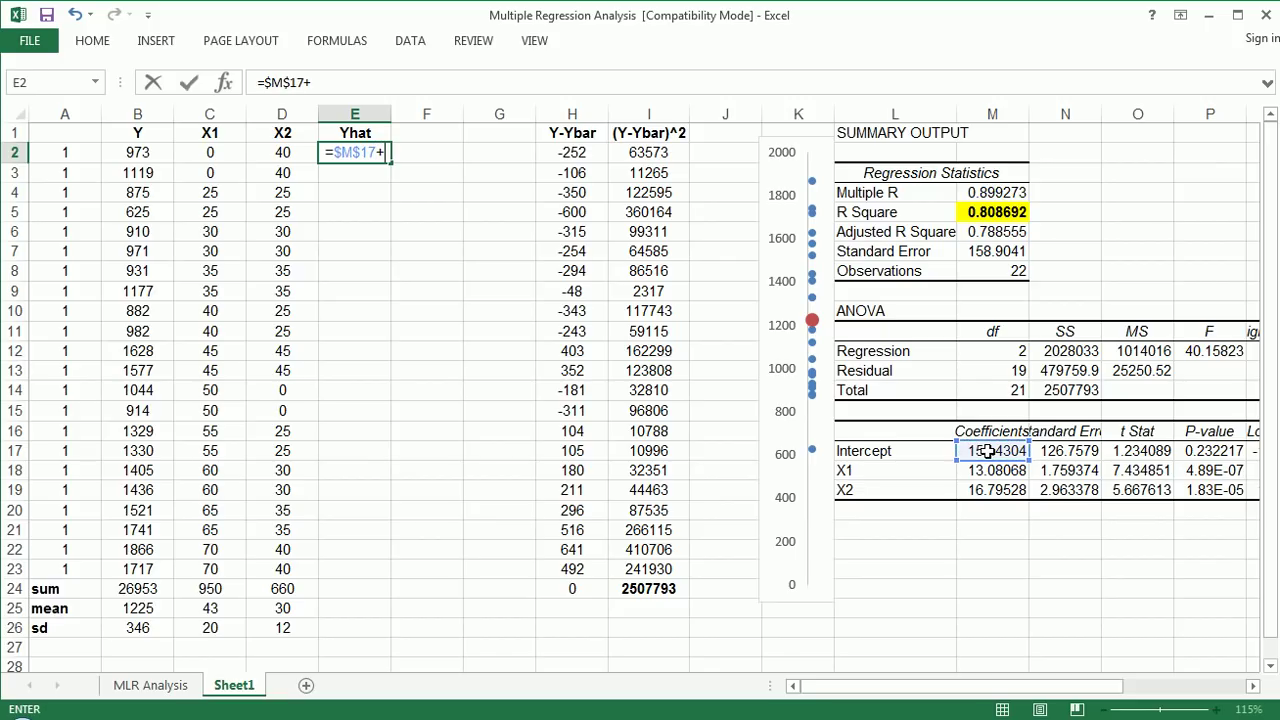
click(993, 470)
key(F4)
text(*)
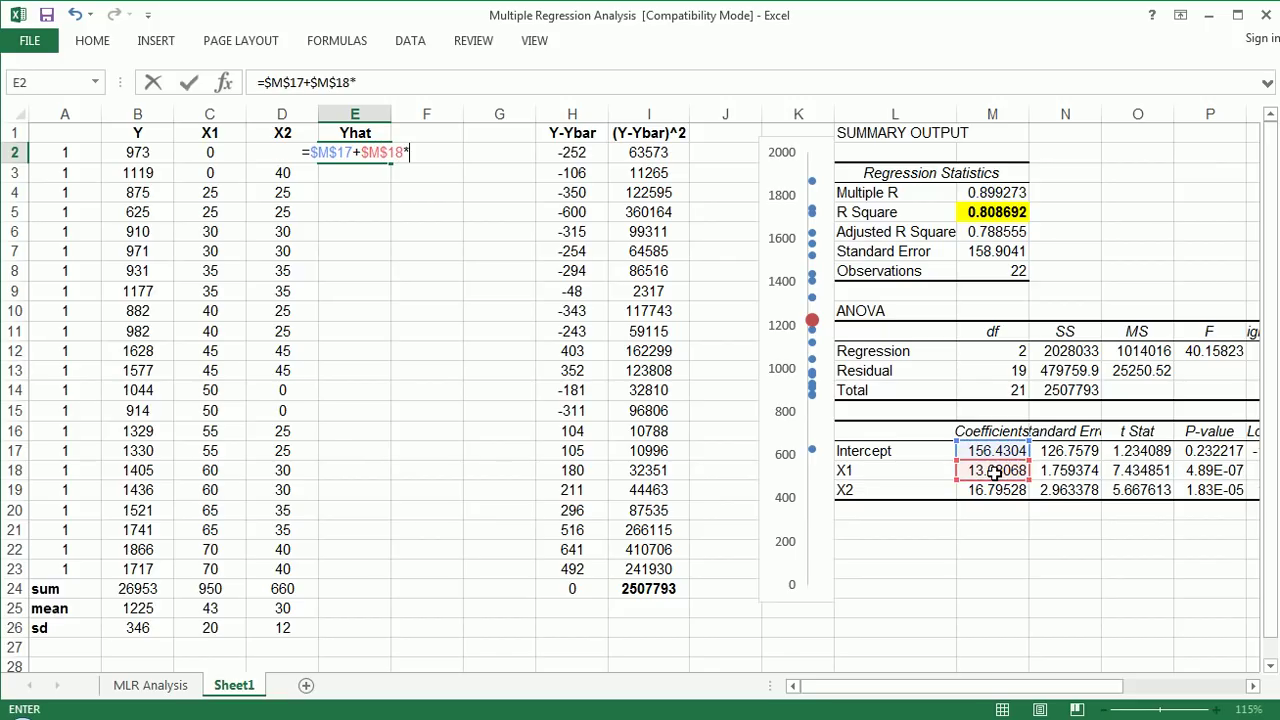
click(226, 155)
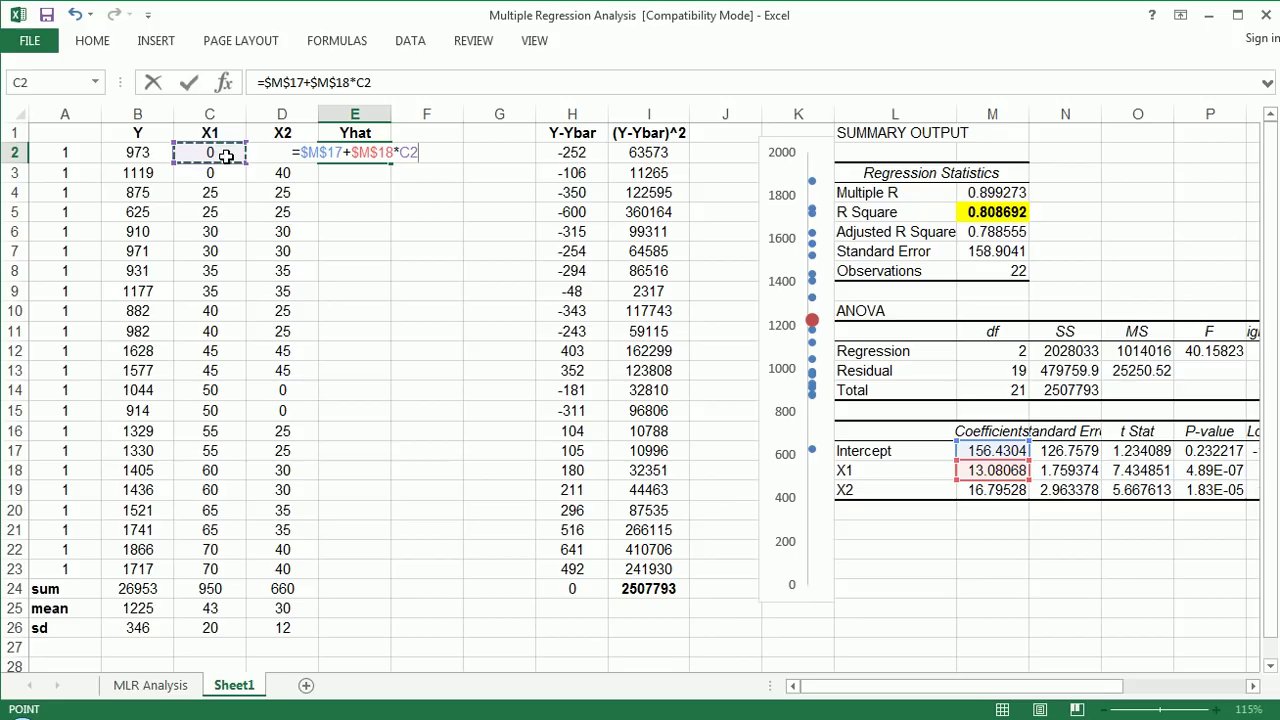
text(+)
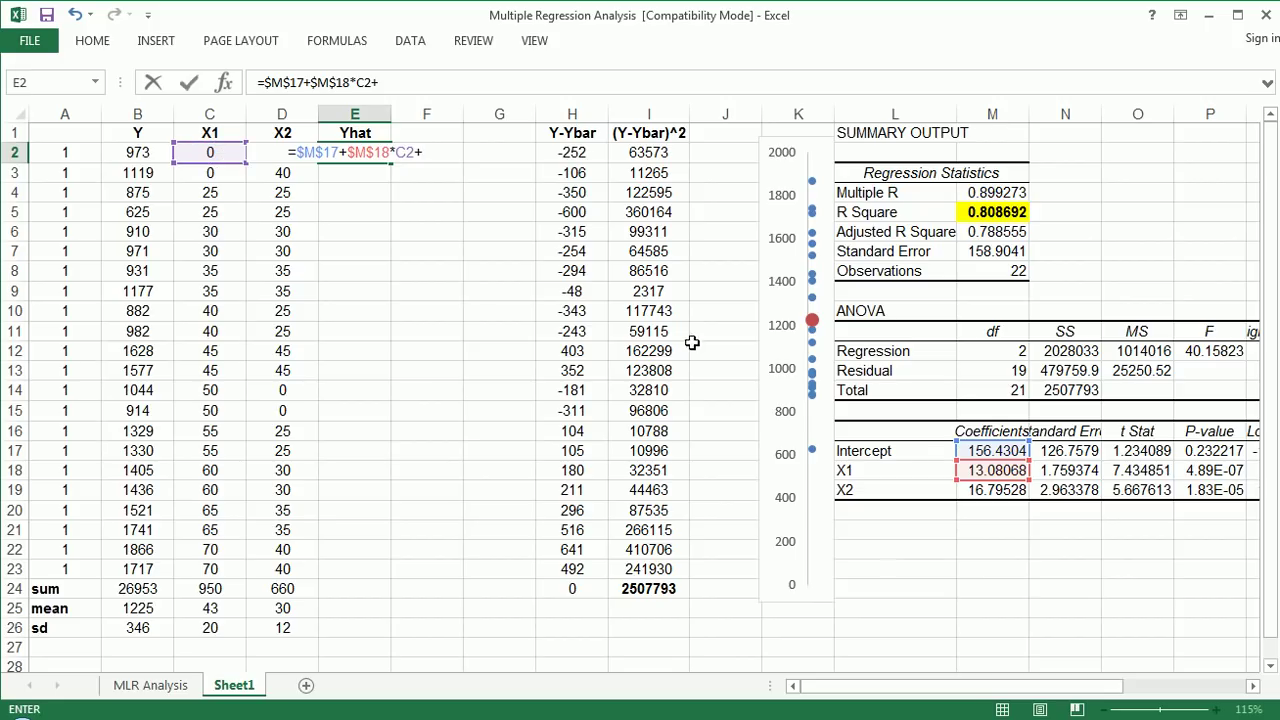
click(1020, 491)
key(F4)
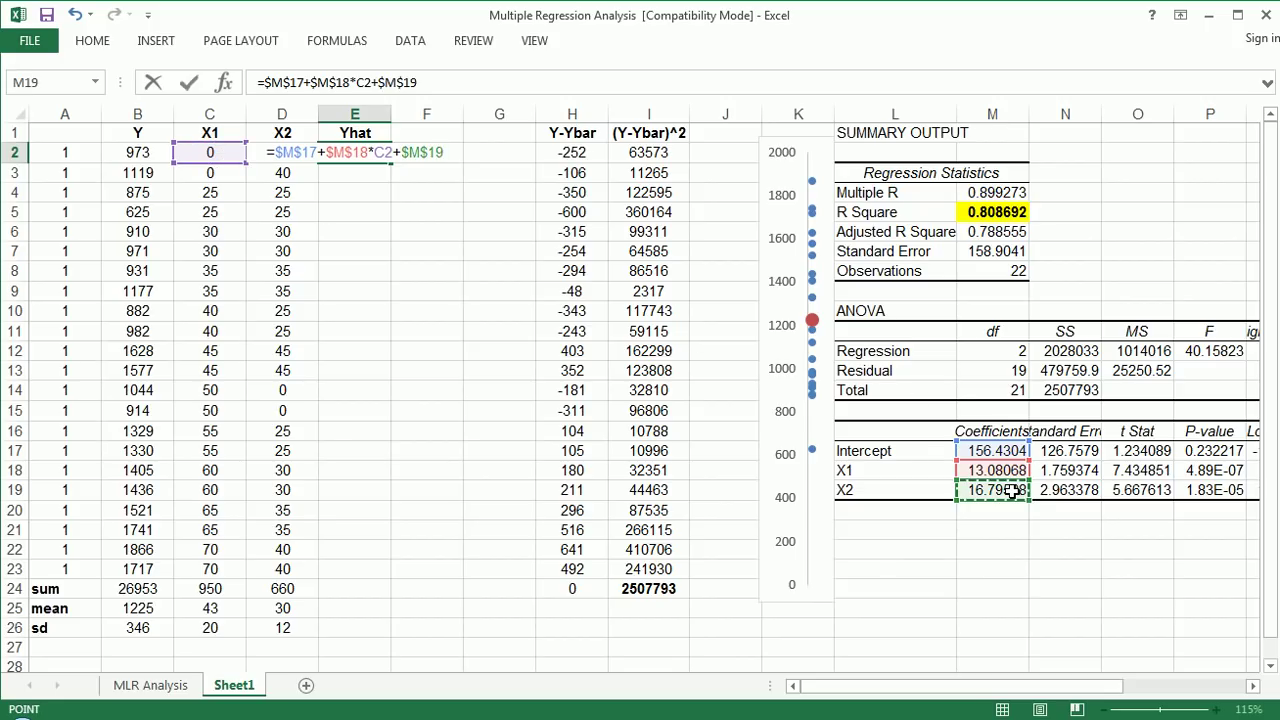
text(*D2)
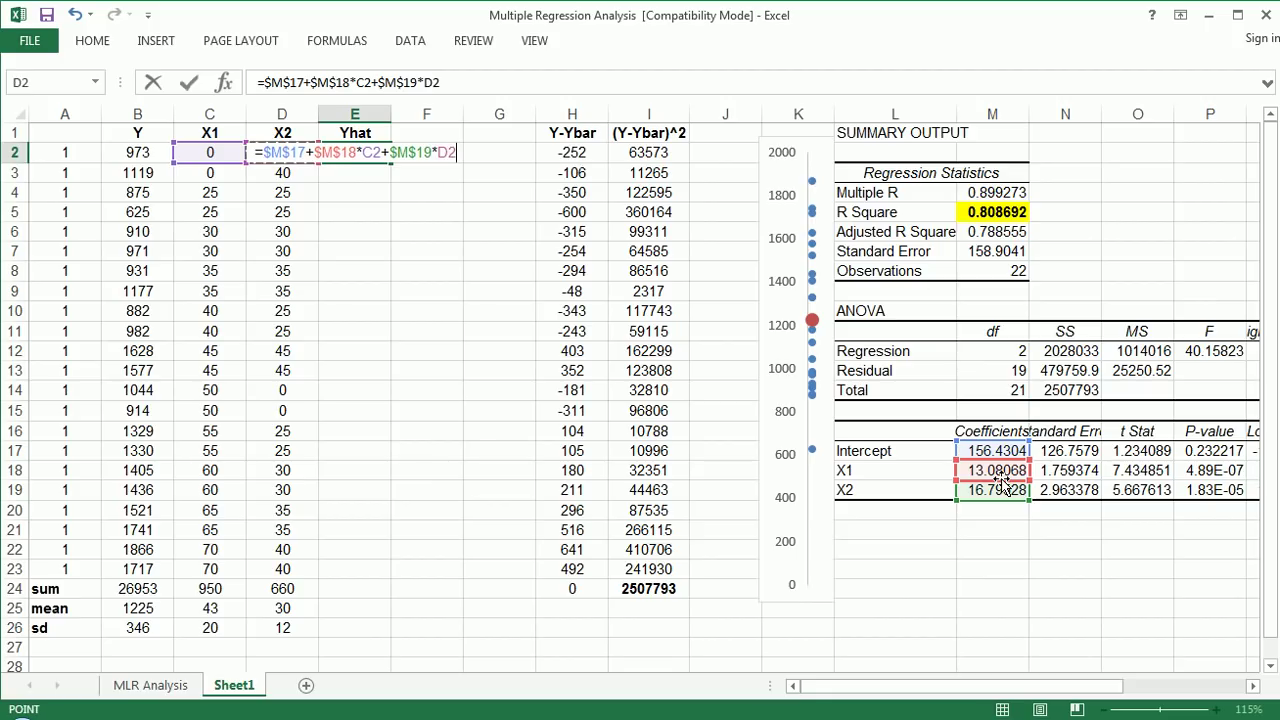
key(Return)
Select E2 and circle its formula, the row's X1 and X2 values and the coefficients in red, then clear the marks.
click(358, 153)
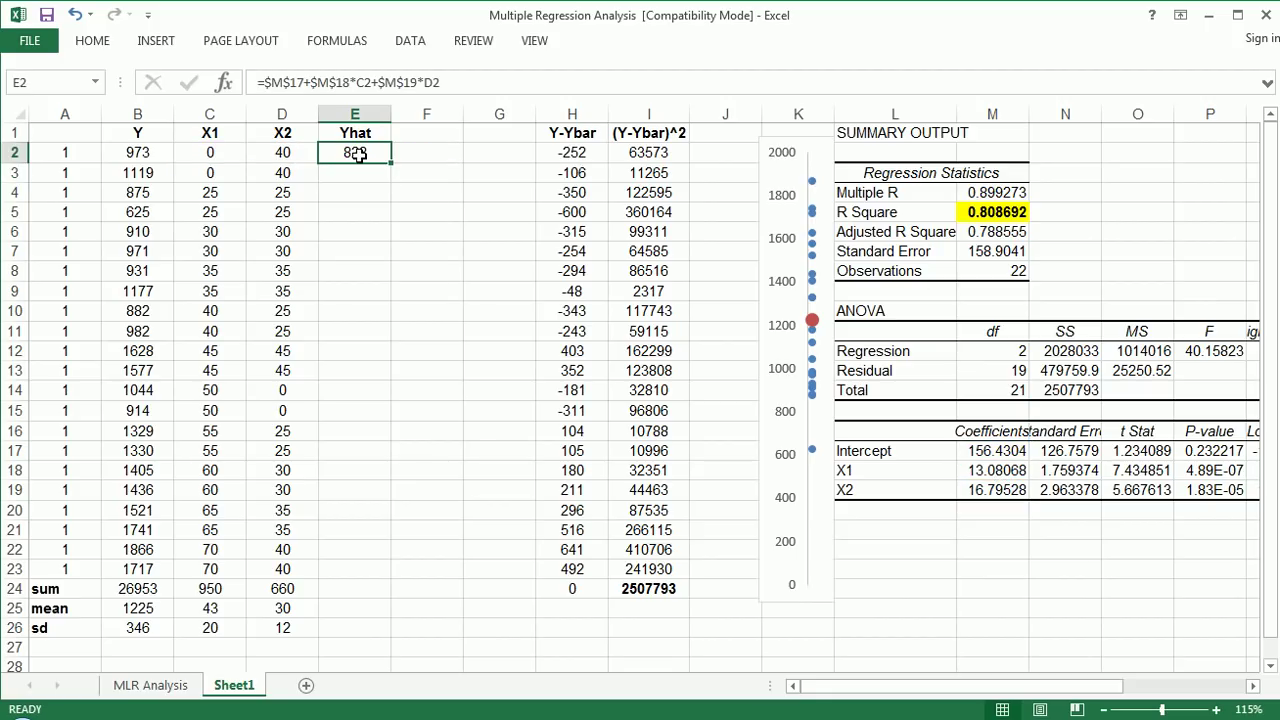
mouse_move(262, 97)
mouse_down()
mouse_move(250, 88)
mouse_move(395, 70)
mouse_move(455, 92)
mouse_move(275, 108)
mouse_up()
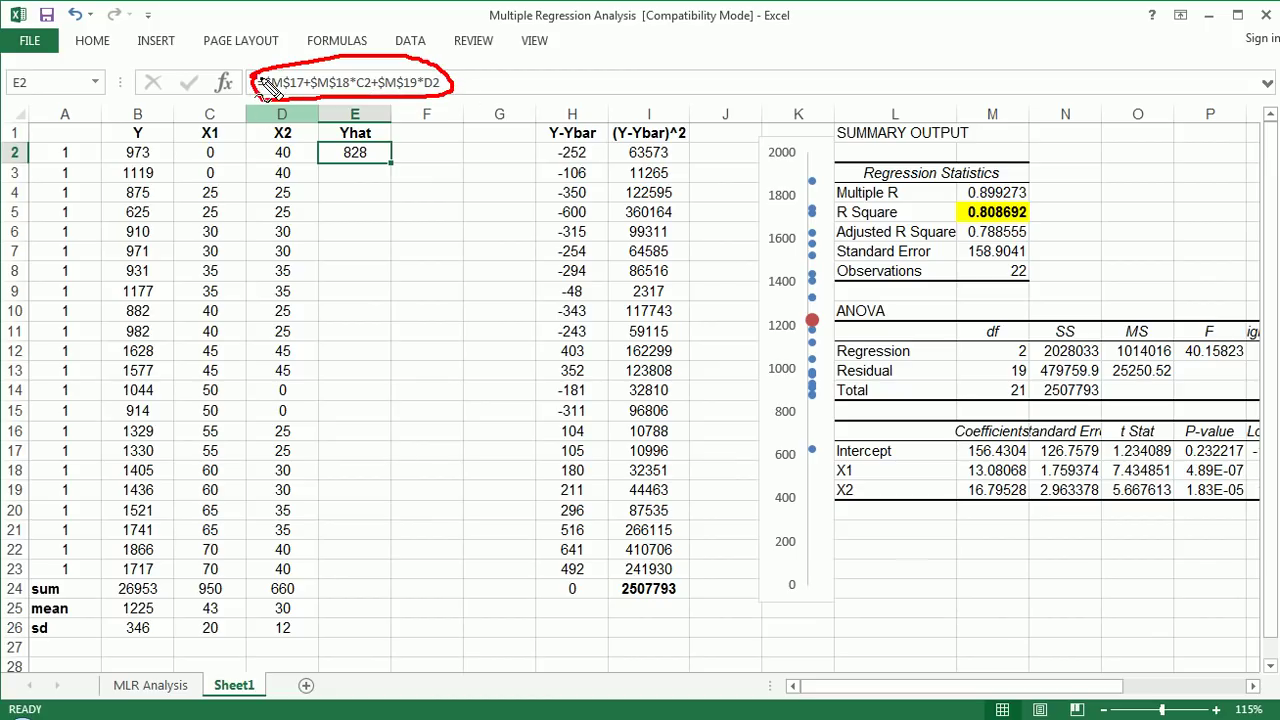
mouse_move(200, 150)
mouse_down()
mouse_move(268, 163)
mouse_move(296, 143)
mouse_move(198, 145)
mouse_up()
mouse_move(948, 440)
mouse_down()
mouse_move(1022, 515)
mouse_move(952, 443)
mouse_up()
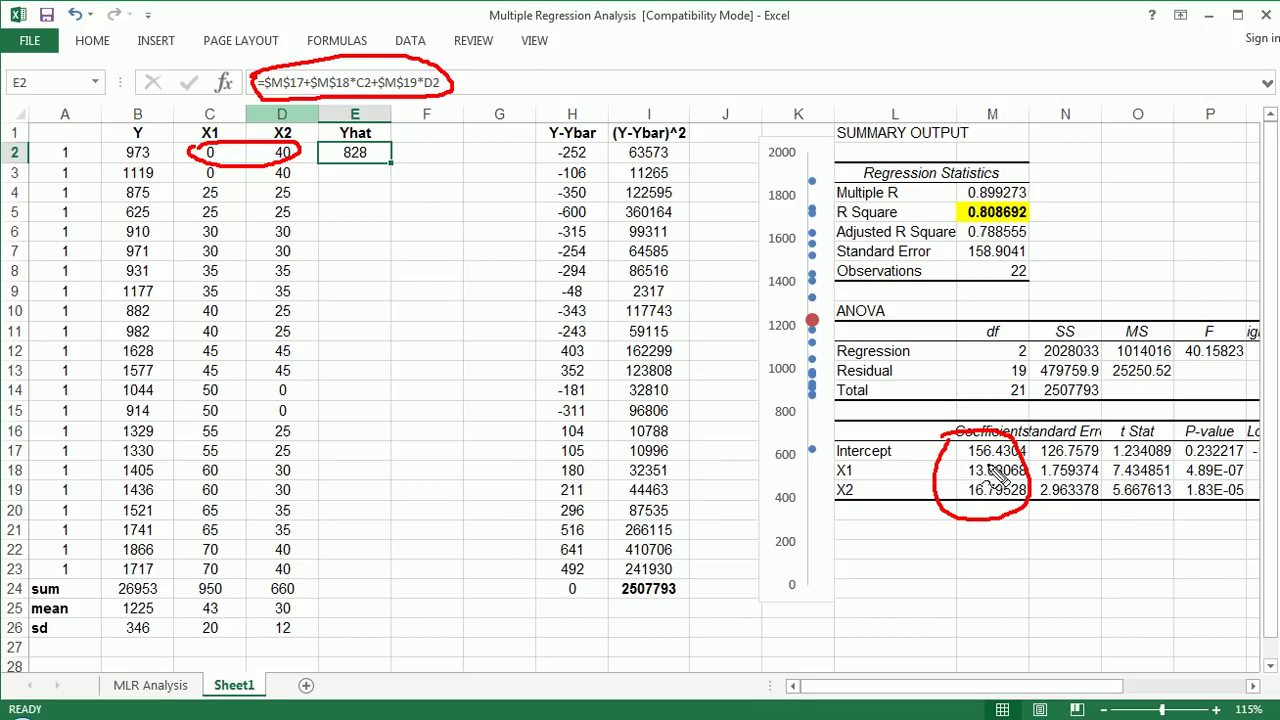
key(e)
mouse_move(1000, 450)
mouse_down()
mouse_move(955, 440)
mouse_move(1030, 412)
mouse_up()
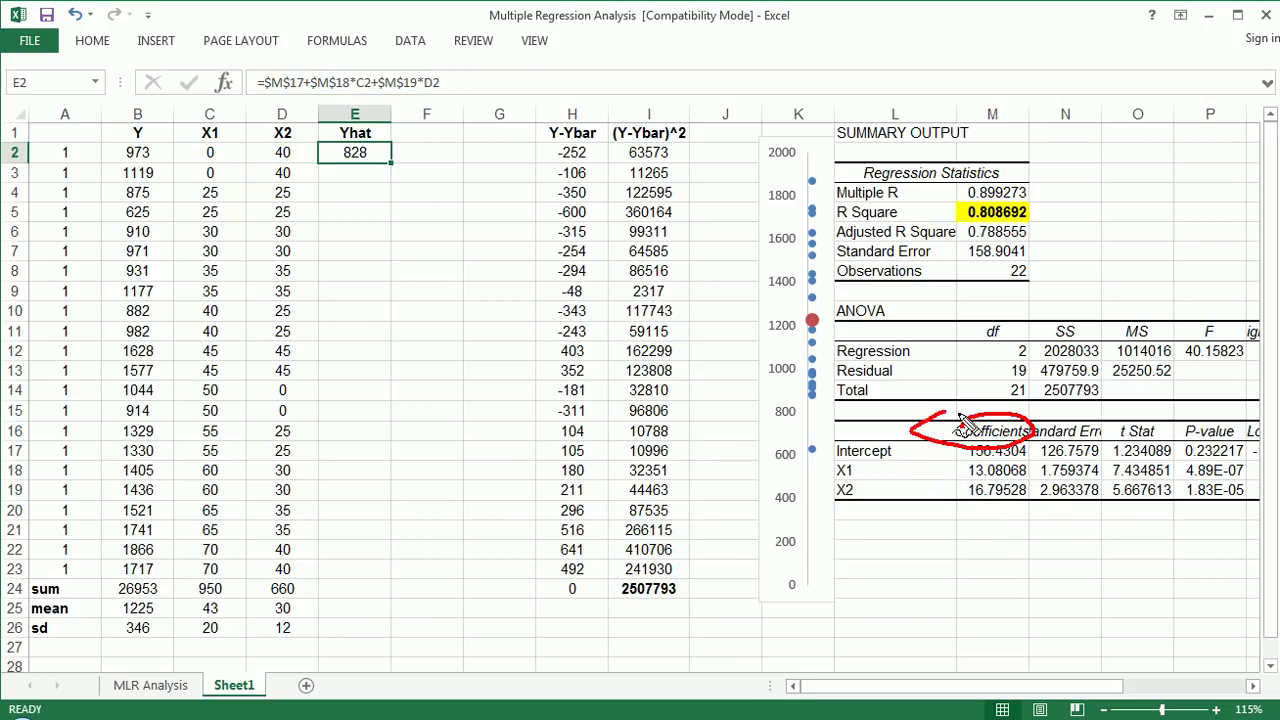
key(Escape)
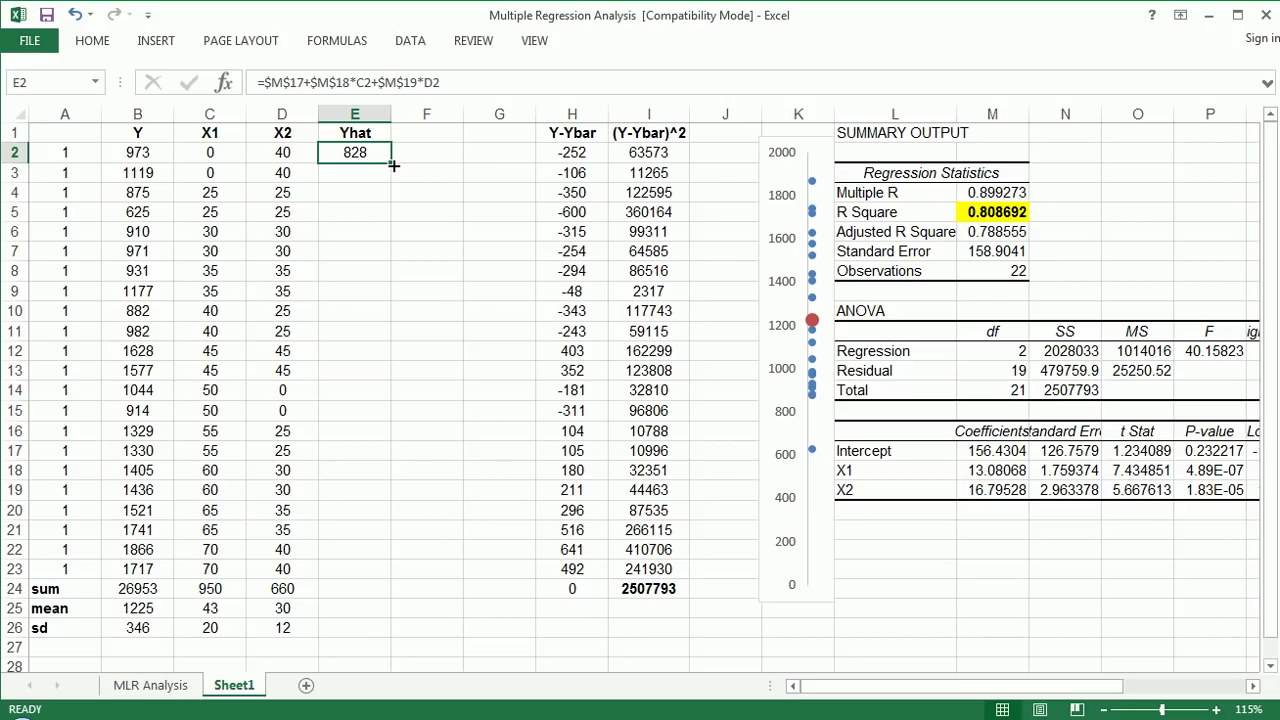
Fill the Yhat formula from E2 down to E23 and circle the Y column in red for comparison.
drag(393, 164, 390, 574)
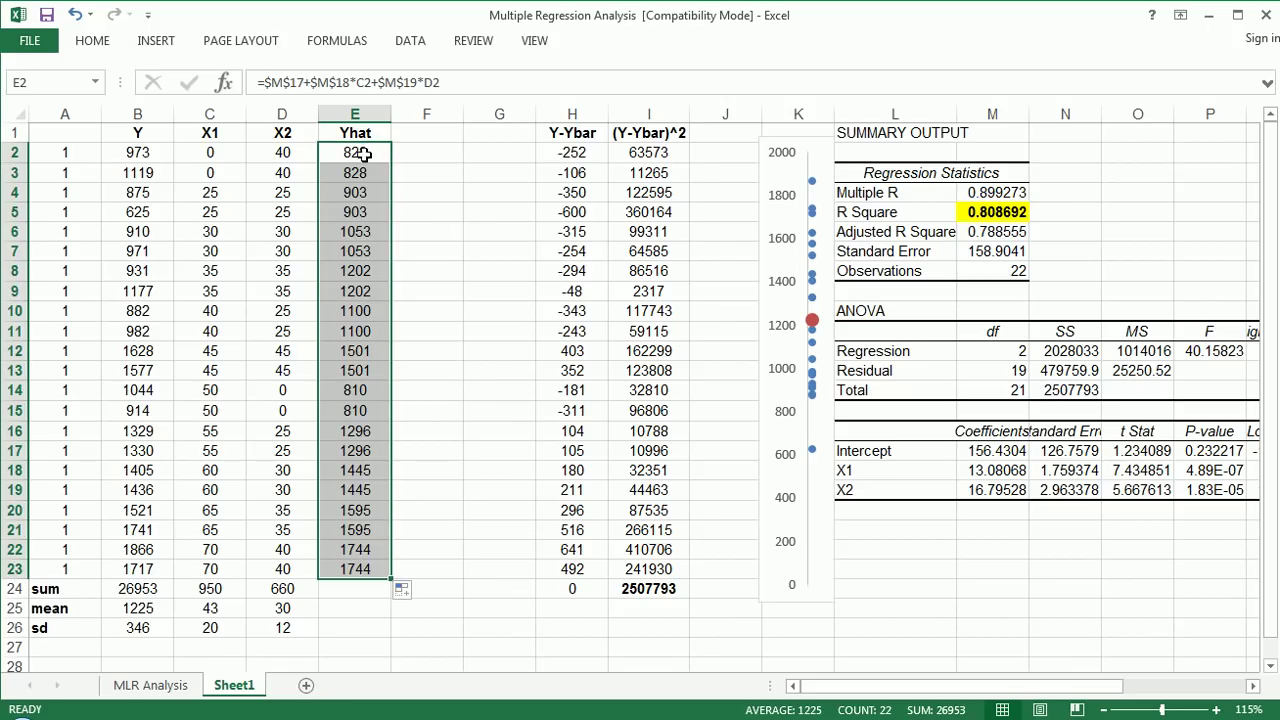
mouse_move(100, 133)
mouse_down()
mouse_move(160, 131)
mouse_move(215, 440)
mouse_move(105, 585)
mouse_move(85, 248)
mouse_move(130, 150)
mouse_up()
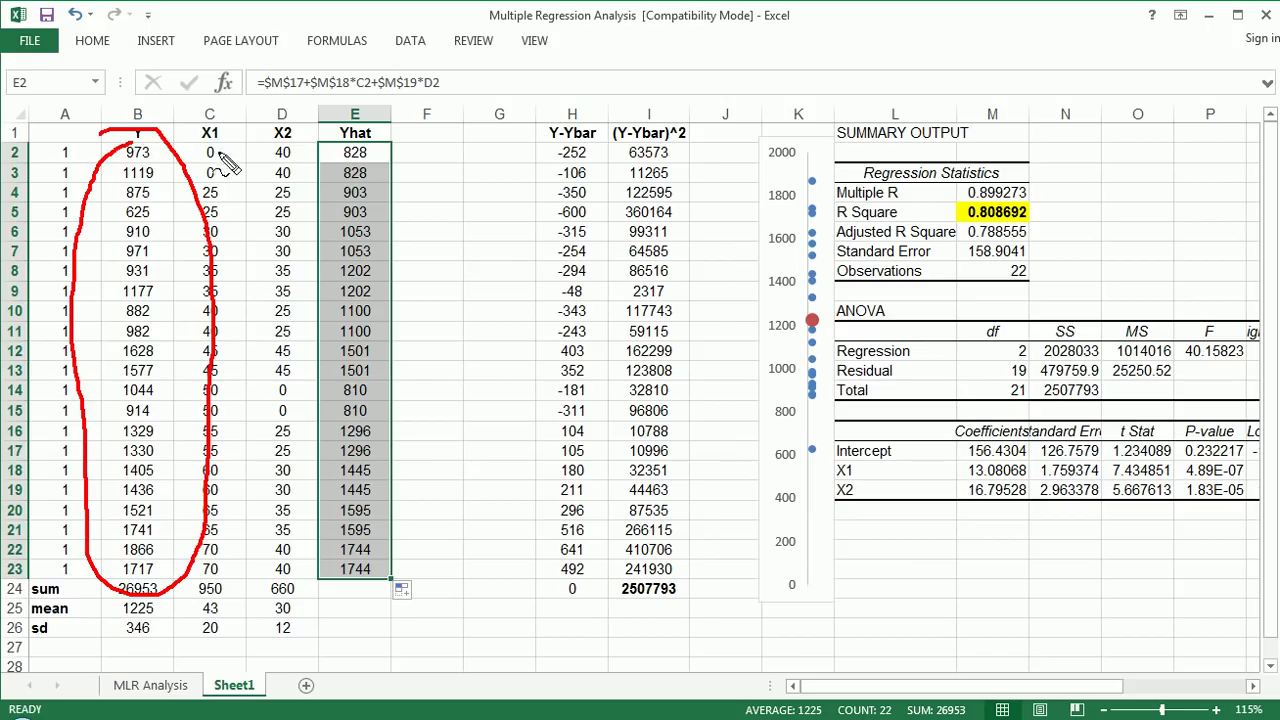
Circle "hat" in the Yhat header and handwrite a red mark beside the column, then clear the marks and select E1.
mouse_move(342, 141)
mouse_down()
mouse_move(378, 139)
mouse_move(350, 140)
mouse_up()
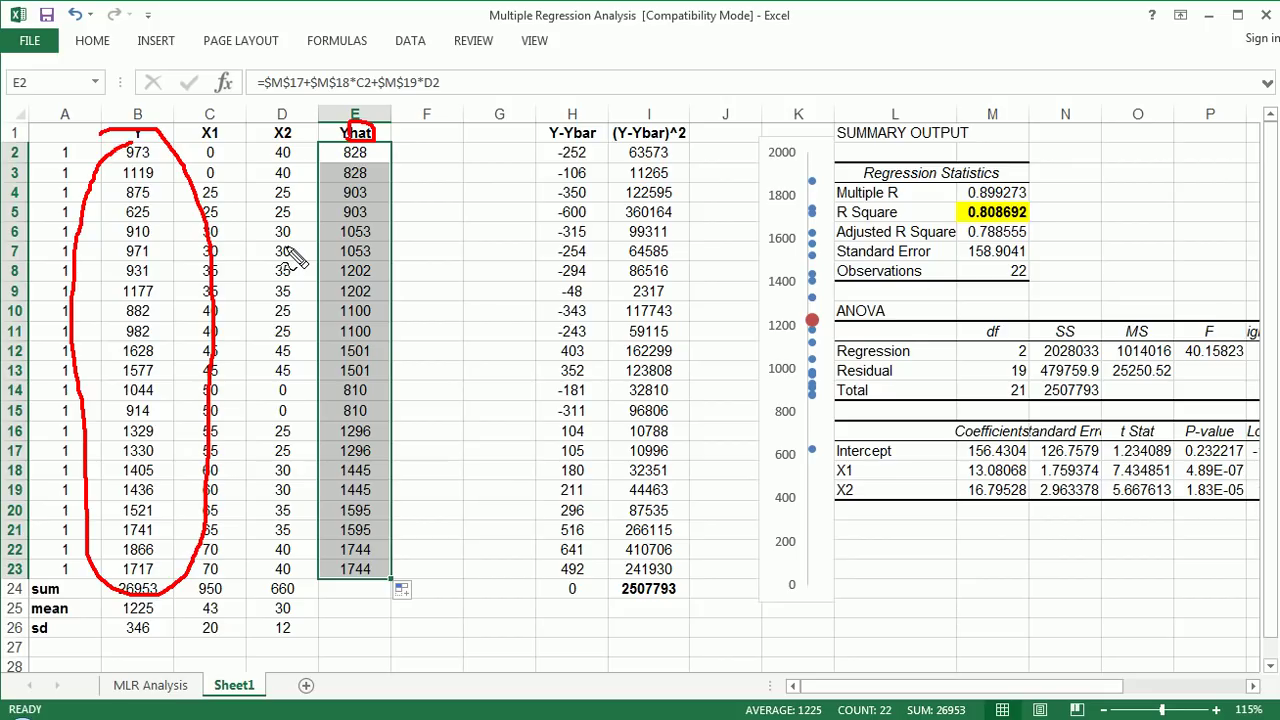
mouse_move(452, 270)
mouse_down()
mouse_move(450, 300)
mouse_move(451, 286)
mouse_move(485, 283)
mouse_up()
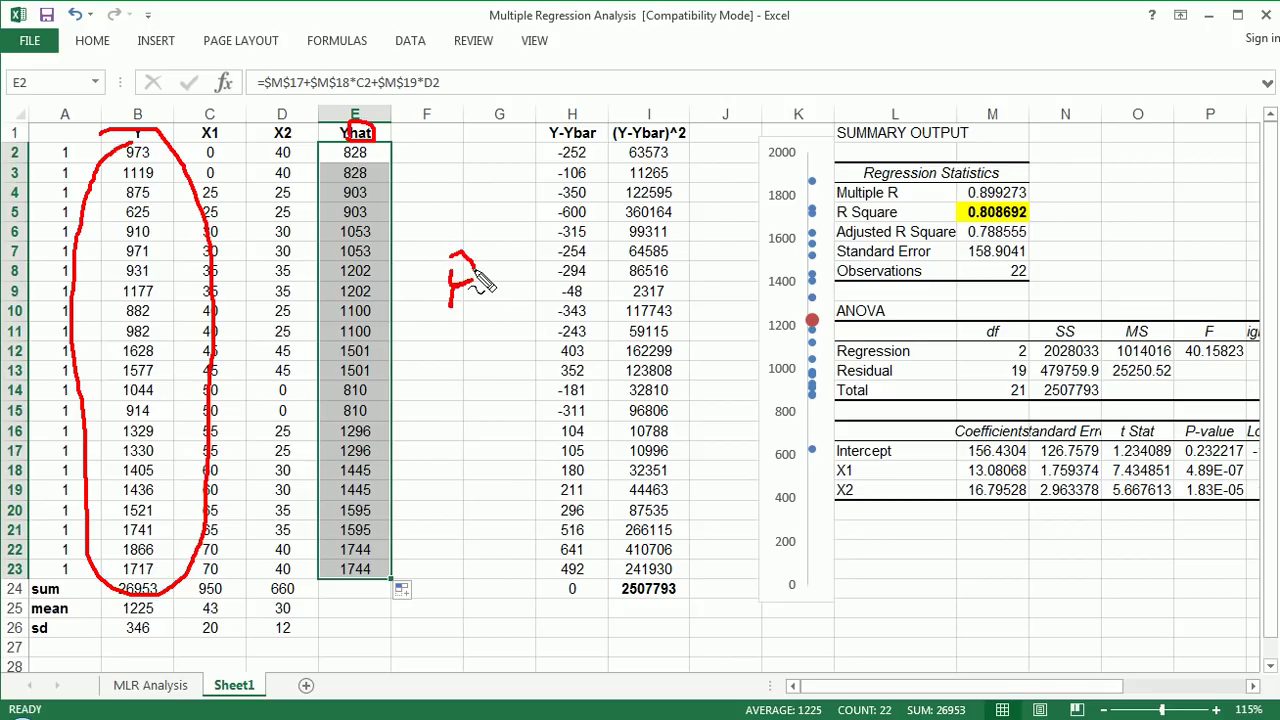
key(Escape)
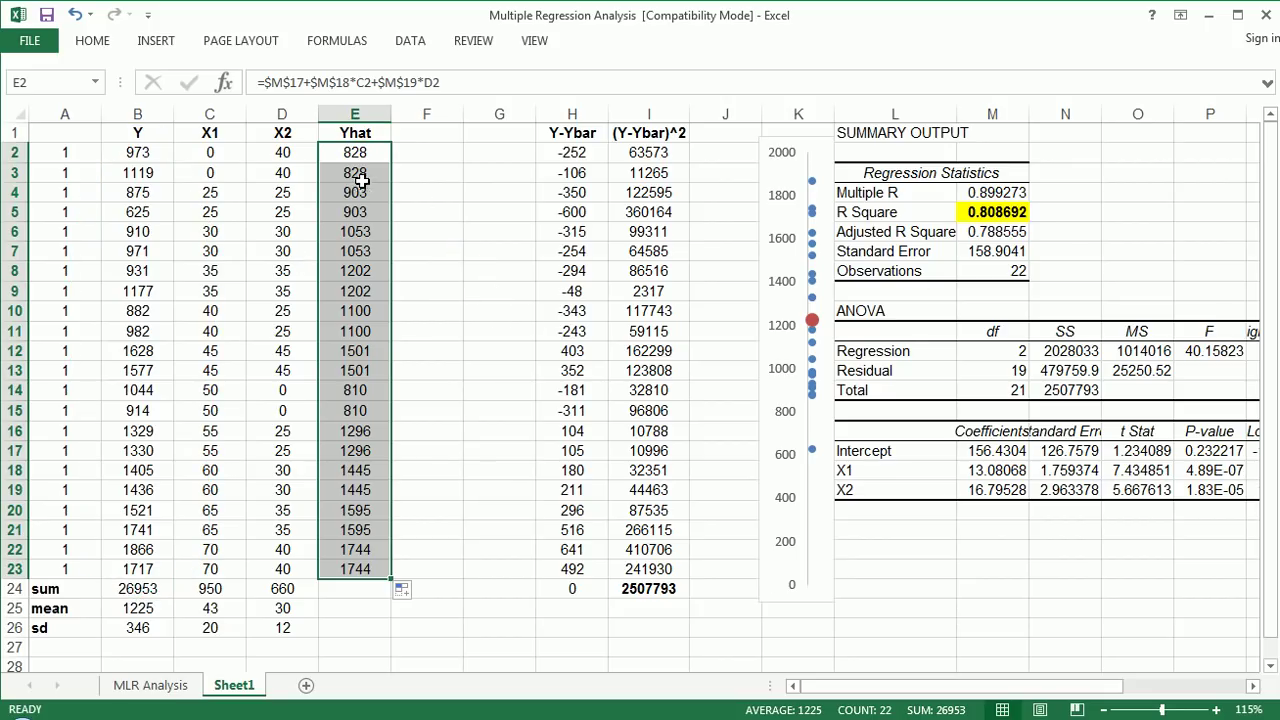
click(358, 132)
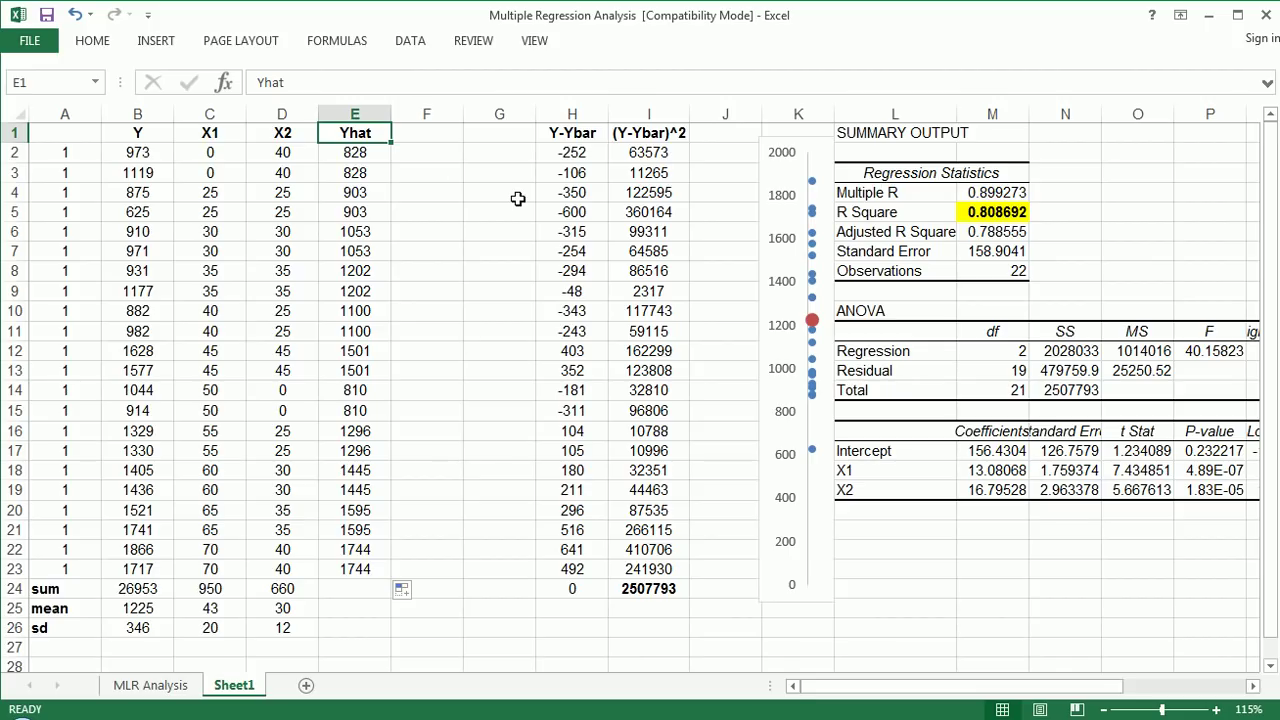
Enter the header (Y-Yhat) in cell F1.
click(440, 134)
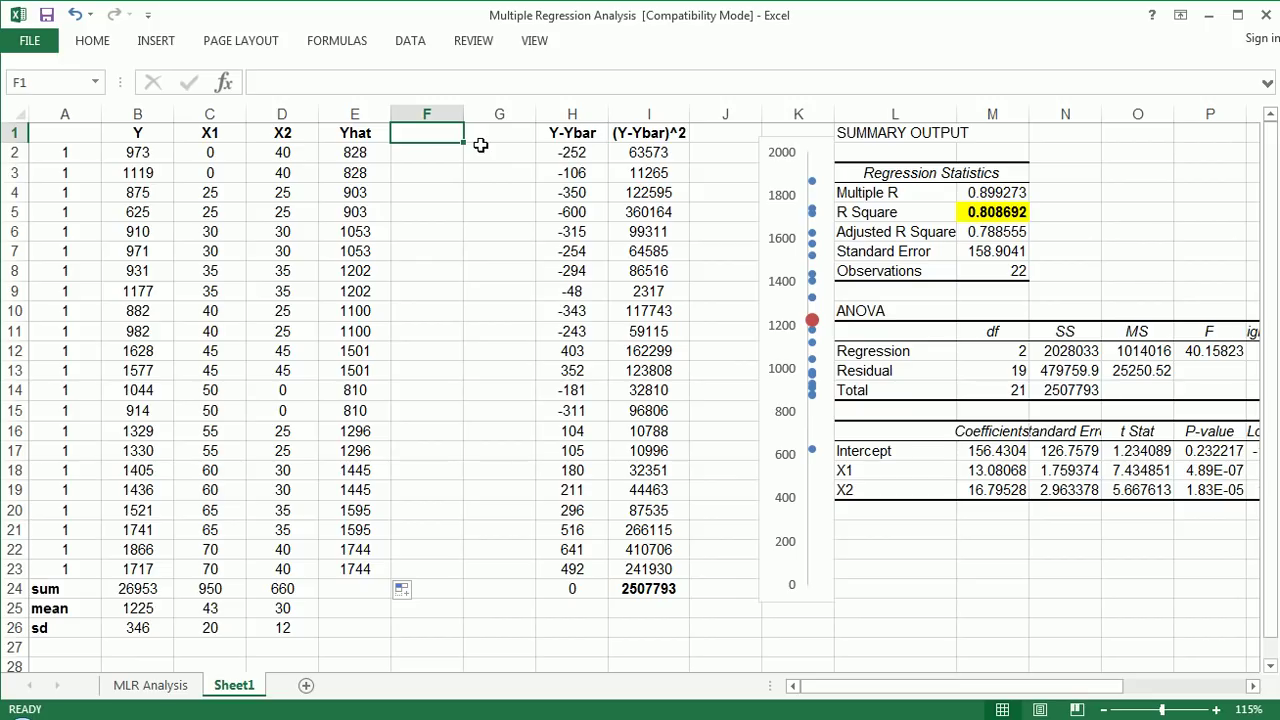
text(()
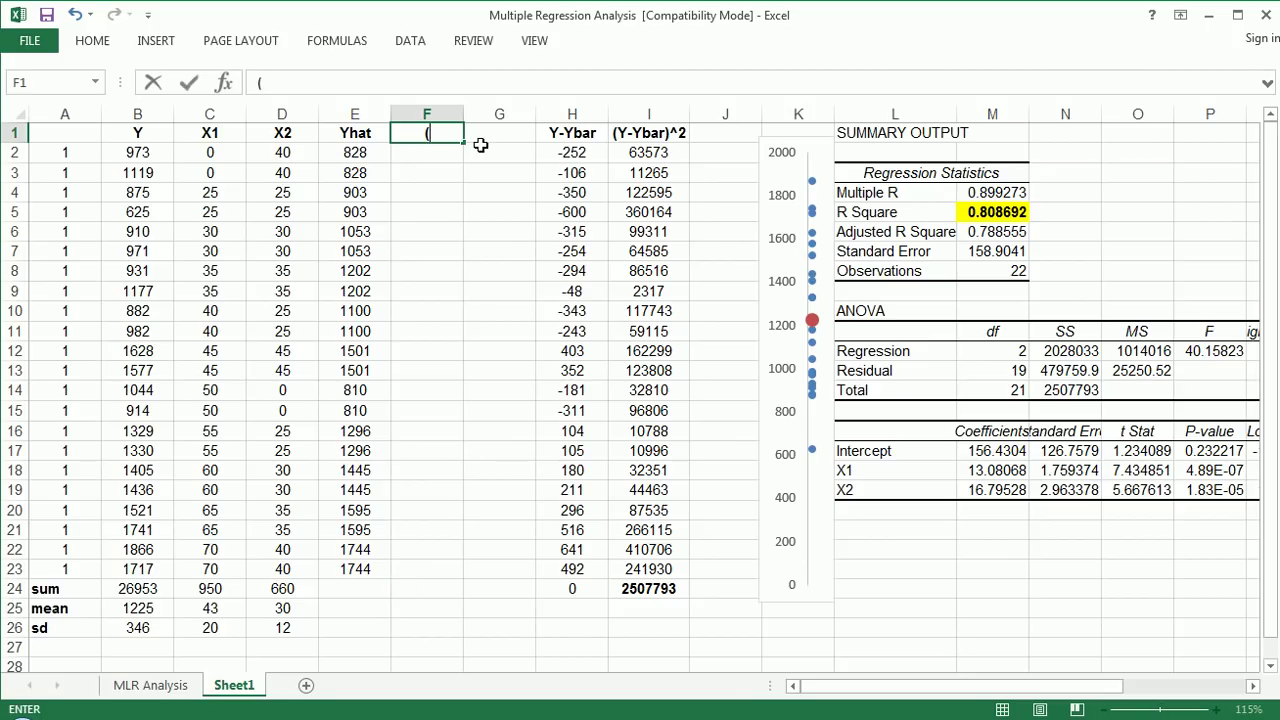
text(Y-Yhat))
key(Return)
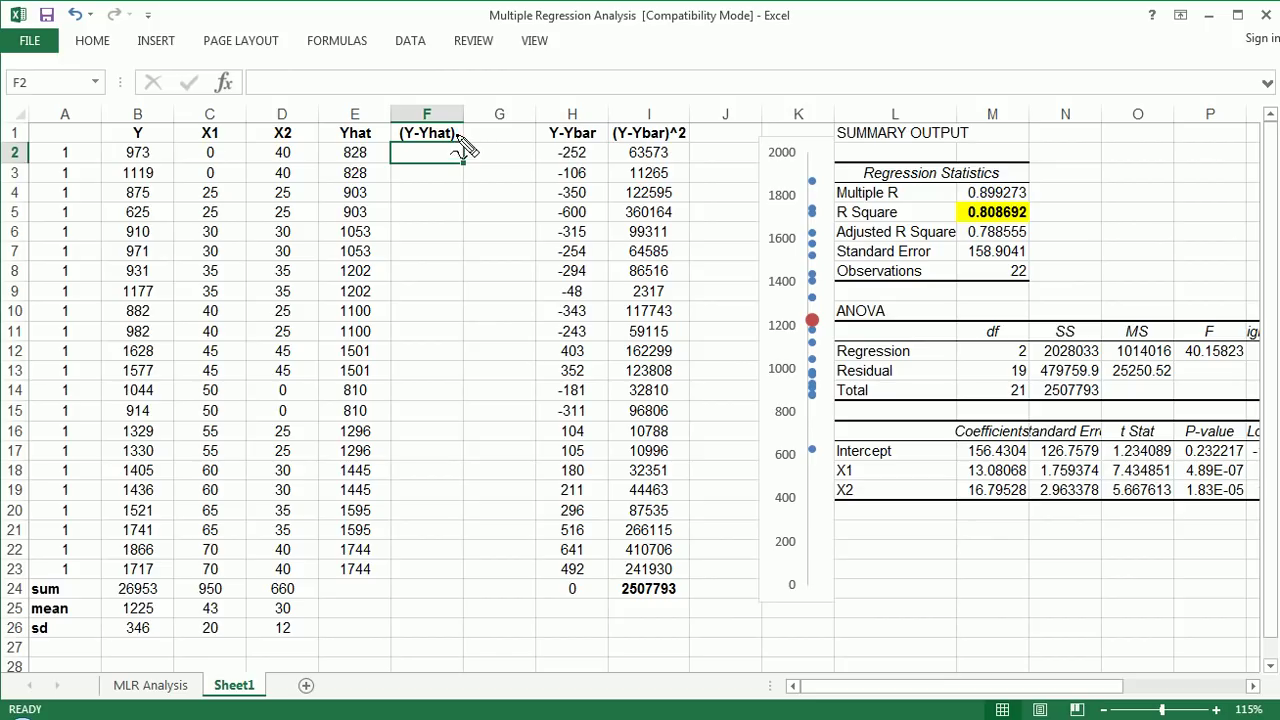
Circle the (Y-Yhat) and Y-Ybar headers in red and label each with an arrow and its handwritten Y symbol.
mouse_move(398, 122)
mouse_down()
mouse_move(440, 162)
mouse_move(395, 125)
mouse_up()
mouse_move(600, 125)
mouse_down()
mouse_move(545, 140)
mouse_move(598, 145)
mouse_up()
mouse_move(598, 82)
mouse_down()
mouse_move(572, 116)
mouse_move(592, 110)
mouse_move(610, 60)
mouse_move(608, 74)
mouse_up()
drag(603, 48, 623, 47)
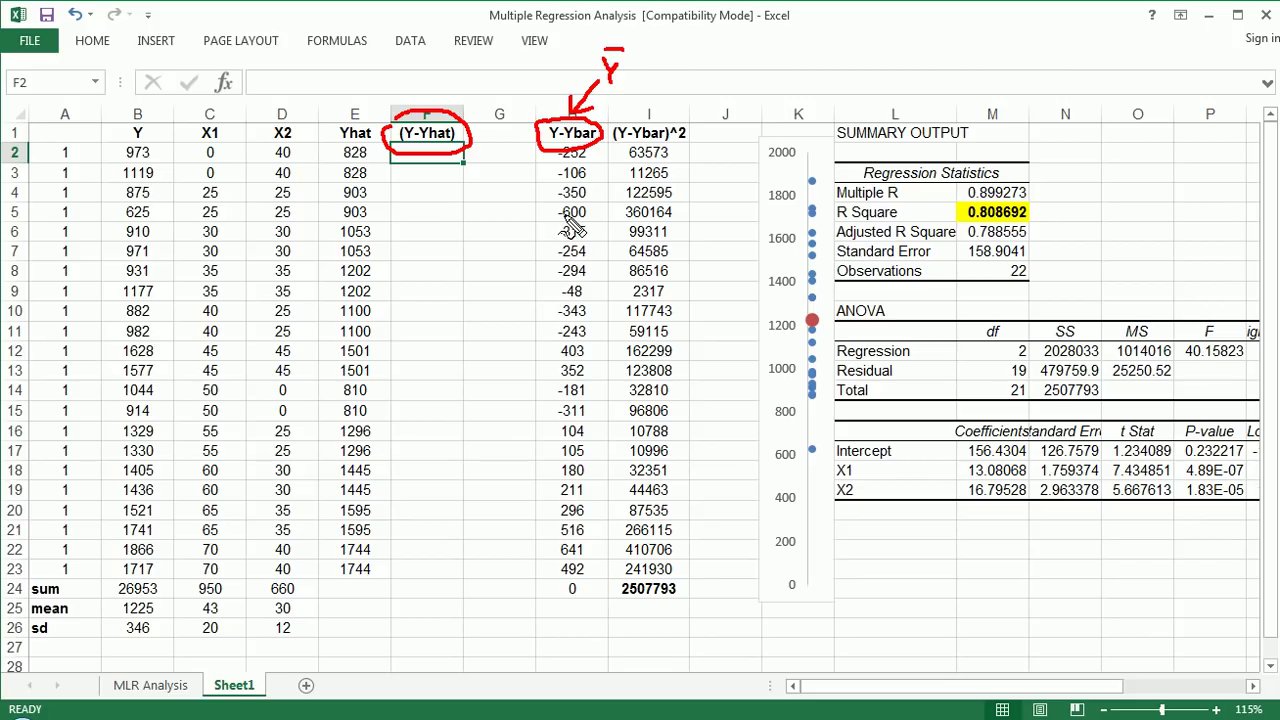
drag(436, 90, 444, 50)
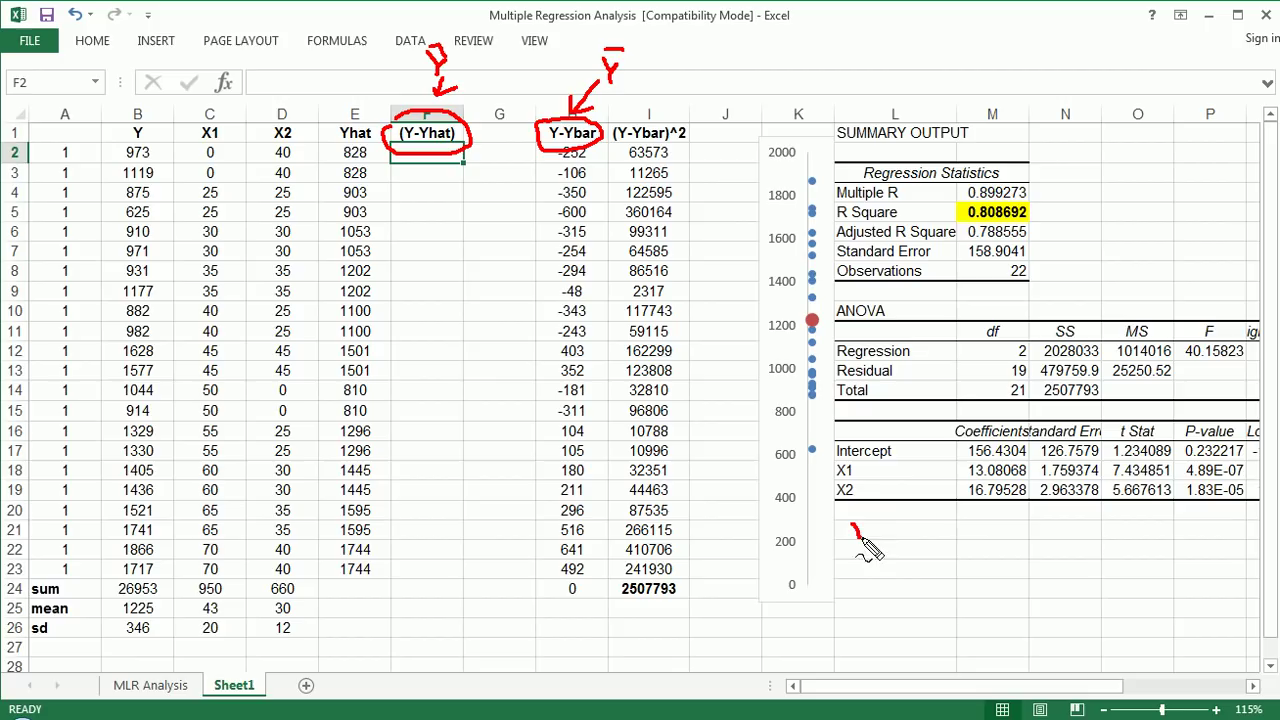
Handwrite the equation Ŷ = b0 + b1X1 + b2X2 in red below the regression coefficients and box its Ŷ.
mouse_move(860, 537)
mouse_down()
mouse_move(860, 556)
mouse_move(870, 515)
mouse_move(903, 540)
mouse_up()
mouse_move(886, 551)
mouse_down()
mouse_move(952, 564)
mouse_move(978, 542)
mouse_up()
mouse_move(971, 531)
mouse_down()
mouse_move(970, 552)
mouse_move(1008, 548)
mouse_move(1016, 570)
mouse_up()
mouse_move(1033, 522)
mouse_down()
mouse_move(1055, 558)
mouse_move(1035, 560)
mouse_move(1087, 546)
mouse_up()
mouse_move(1104, 517)
mouse_down()
mouse_move(1106, 552)
mouse_move(1146, 568)
mouse_up()
drag(1146, 520, 1170, 562)
mouse_move(1168, 522)
mouse_down()
mouse_move(1147, 560)
mouse_move(1192, 566)
mouse_up()
mouse_move(842, 502)
mouse_down()
mouse_move(840, 572)
mouse_move(877, 571)
mouse_move(880, 503)
mouse_move(833, 493)
mouse_up()
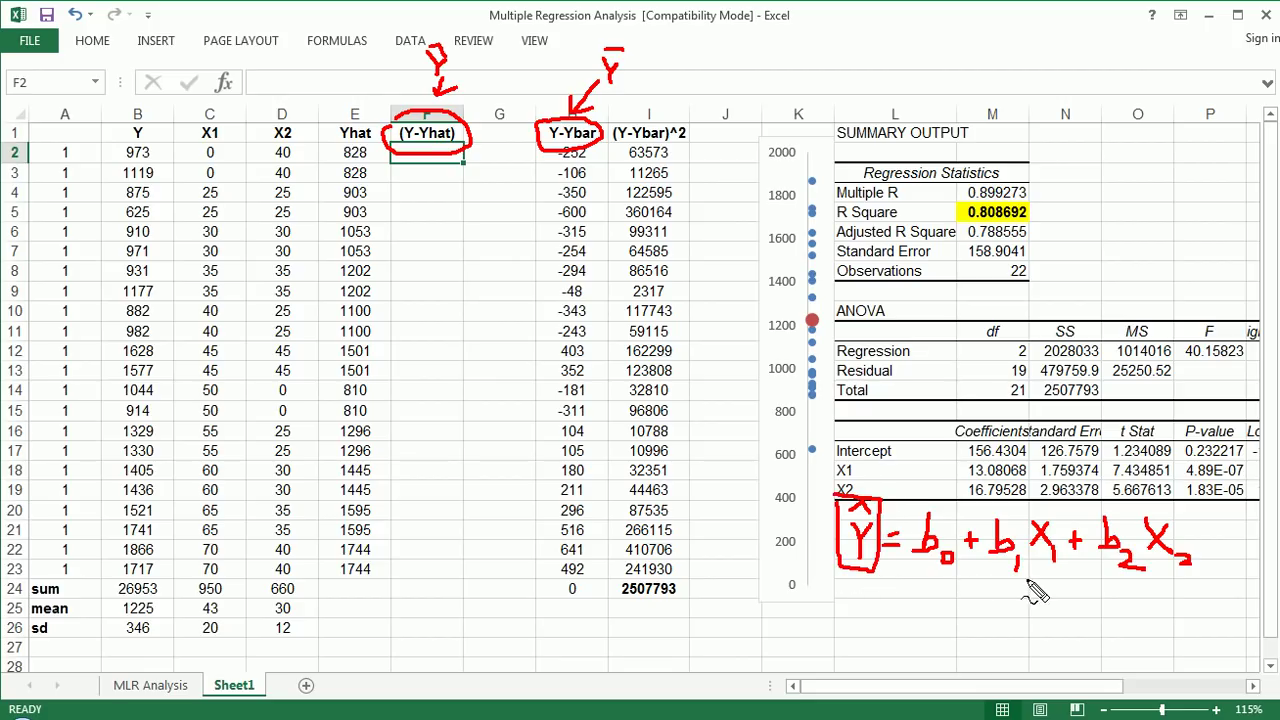
Underline X1 and X2, box the equation's right-hand side, handwrite Ŷ = Ȳ above the summary output, then clear all marks.
drag(1032, 578, 1057, 578)
drag(1155, 582, 1207, 582)
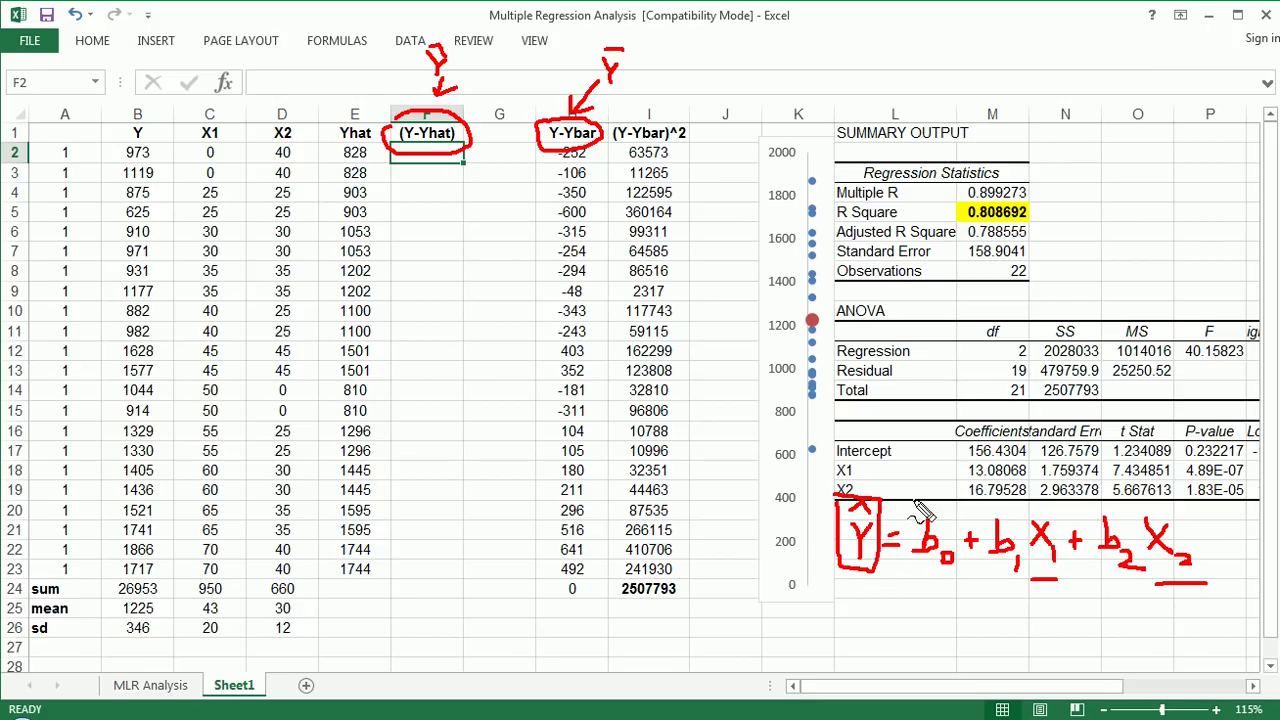
mouse_move(912, 500)
mouse_down()
mouse_move(906, 575)
mouse_move(1240, 596)
mouse_move(965, 508)
mouse_move(918, 512)
mouse_up()
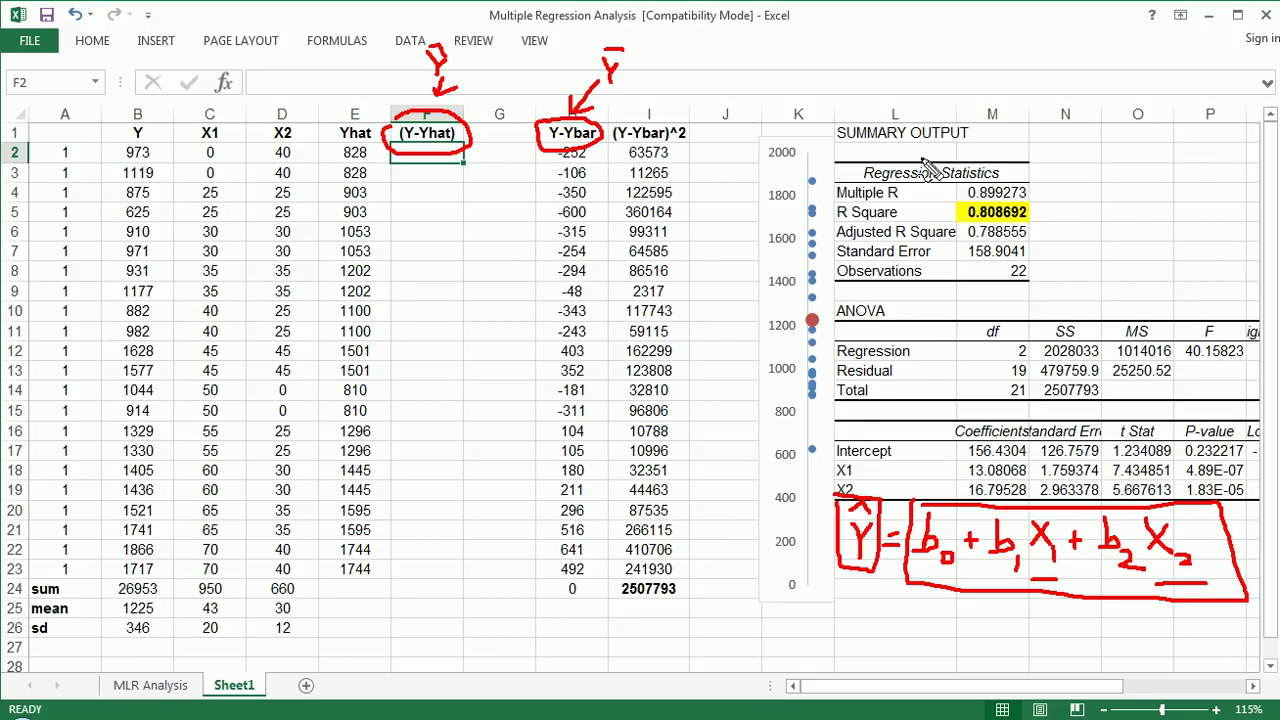
mouse_move(895, 40)
mouse_down()
mouse_move(882, 72)
mouse_move(897, 30)
mouse_move(955, 75)
mouse_move(962, 40)
mouse_up()
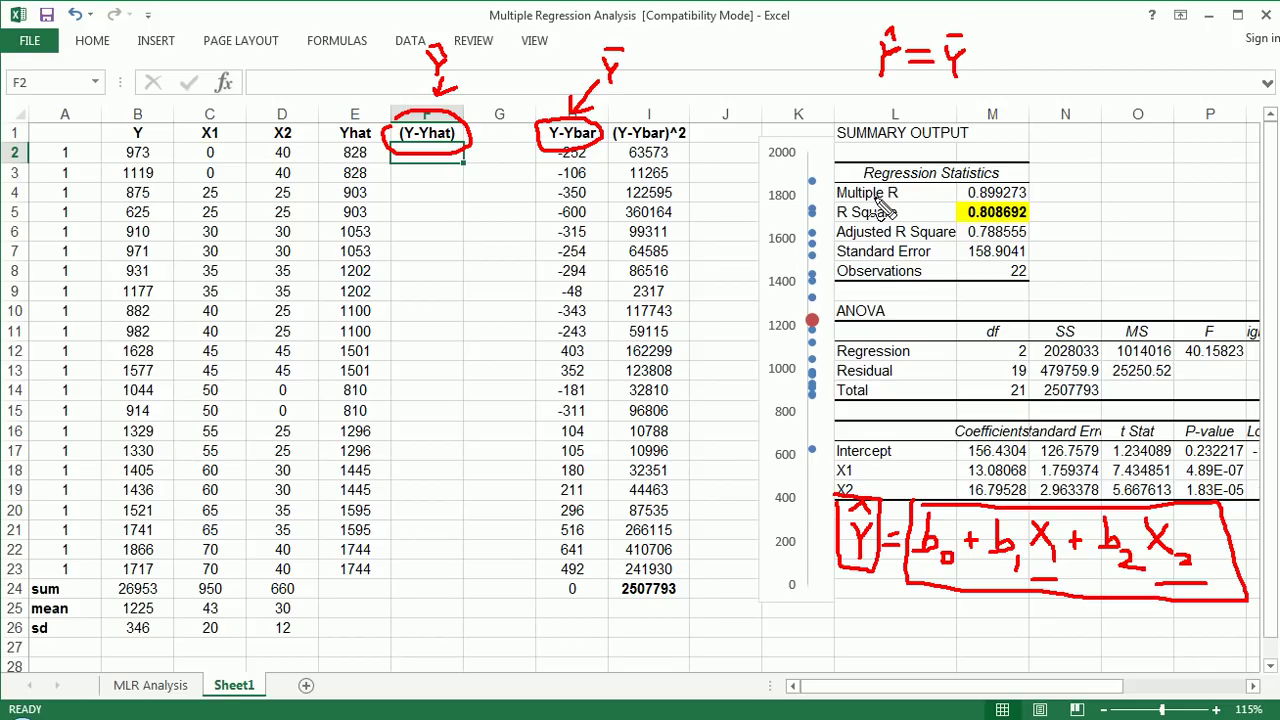
key(Escape)
Compare the (Y-Yhat) and Y-Ybar headers by selecting them in turn and circling both in red, then clear the marks.
click(418, 134)
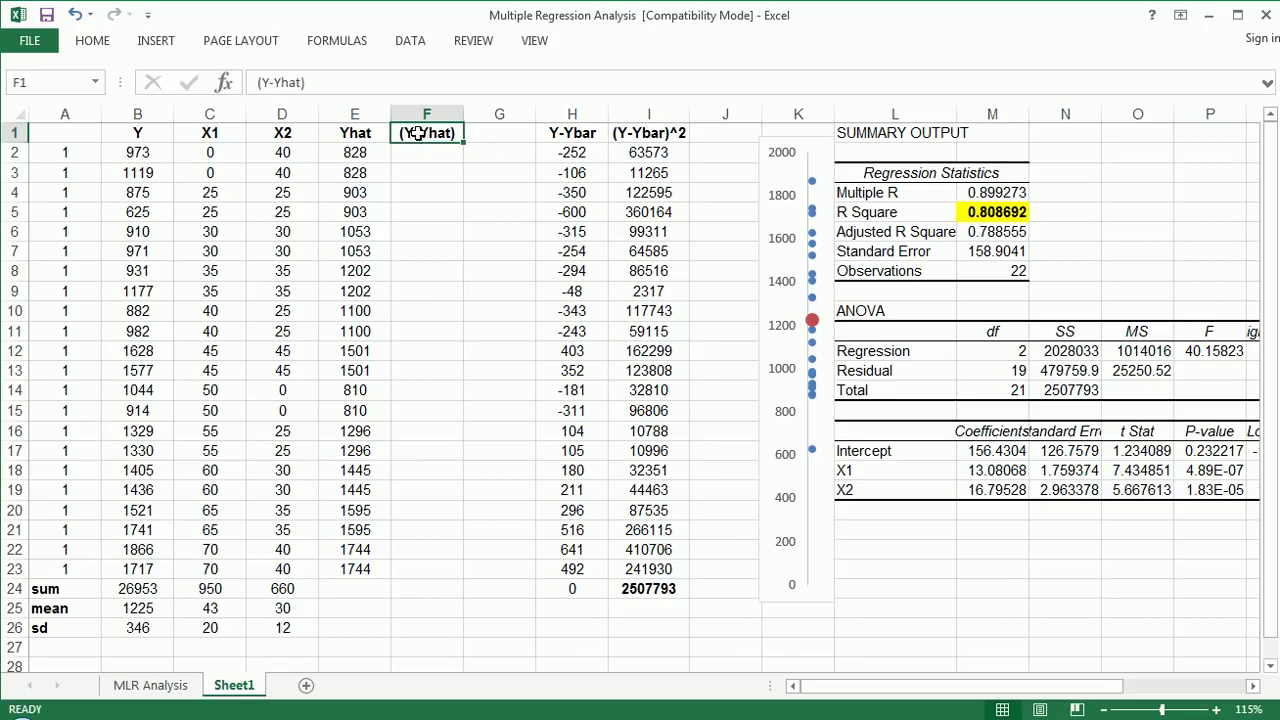
click(564, 134)
click(449, 137)
click(558, 132)
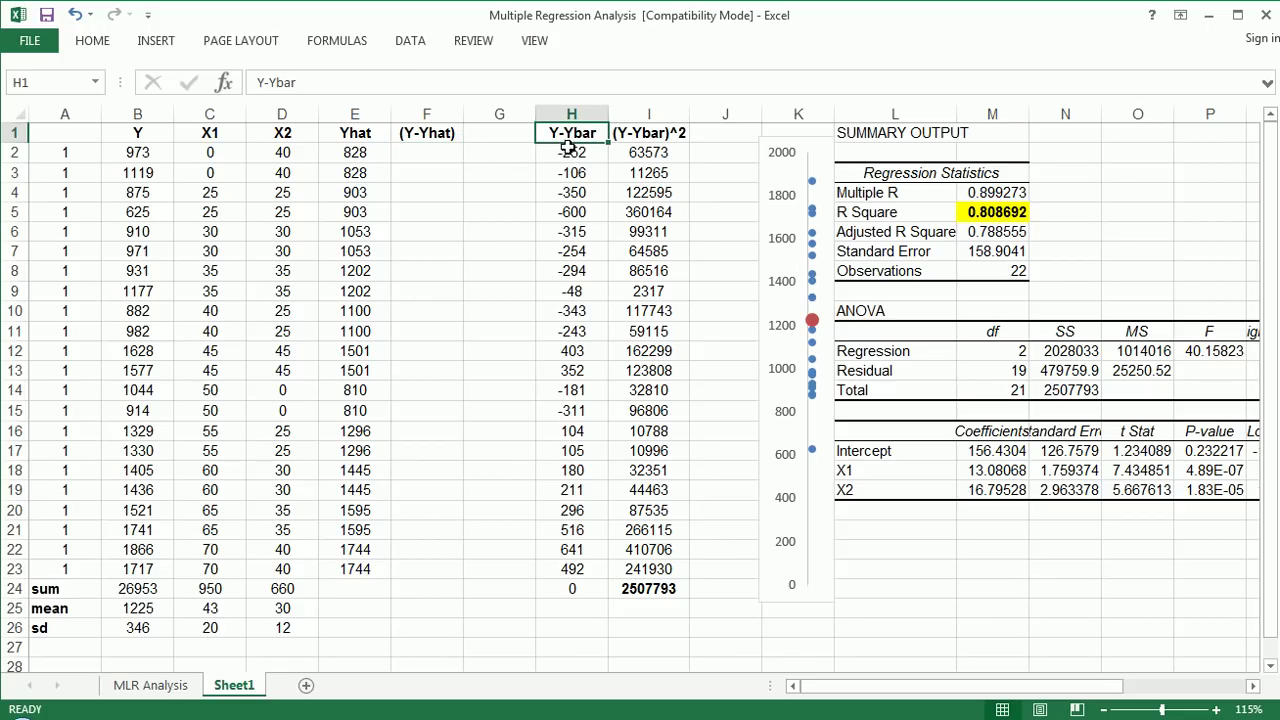
mouse_move(576, 158)
mouse_down()
mouse_move(552, 110)
mouse_move(606, 162)
mouse_move(545, 132)
mouse_up()
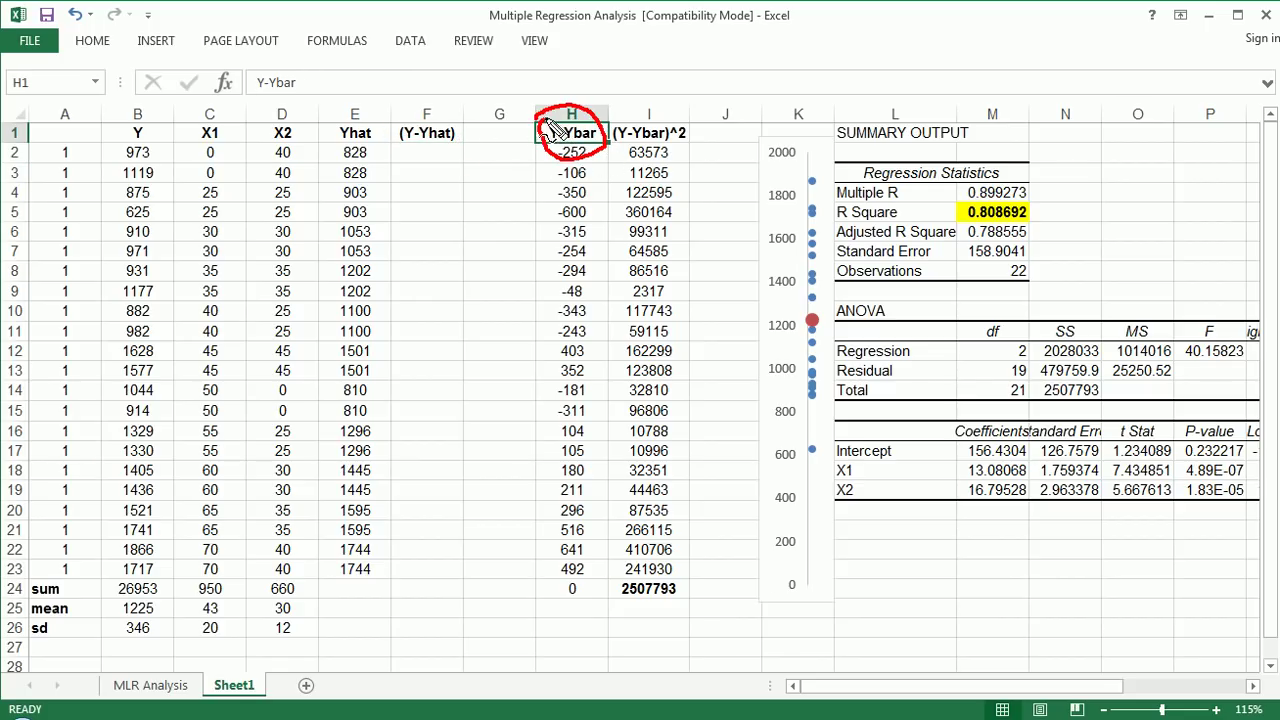
mouse_move(418, 143)
mouse_down()
mouse_move(462, 116)
mouse_move(420, 178)
mouse_move(398, 130)
mouse_move(420, 148)
mouse_up()
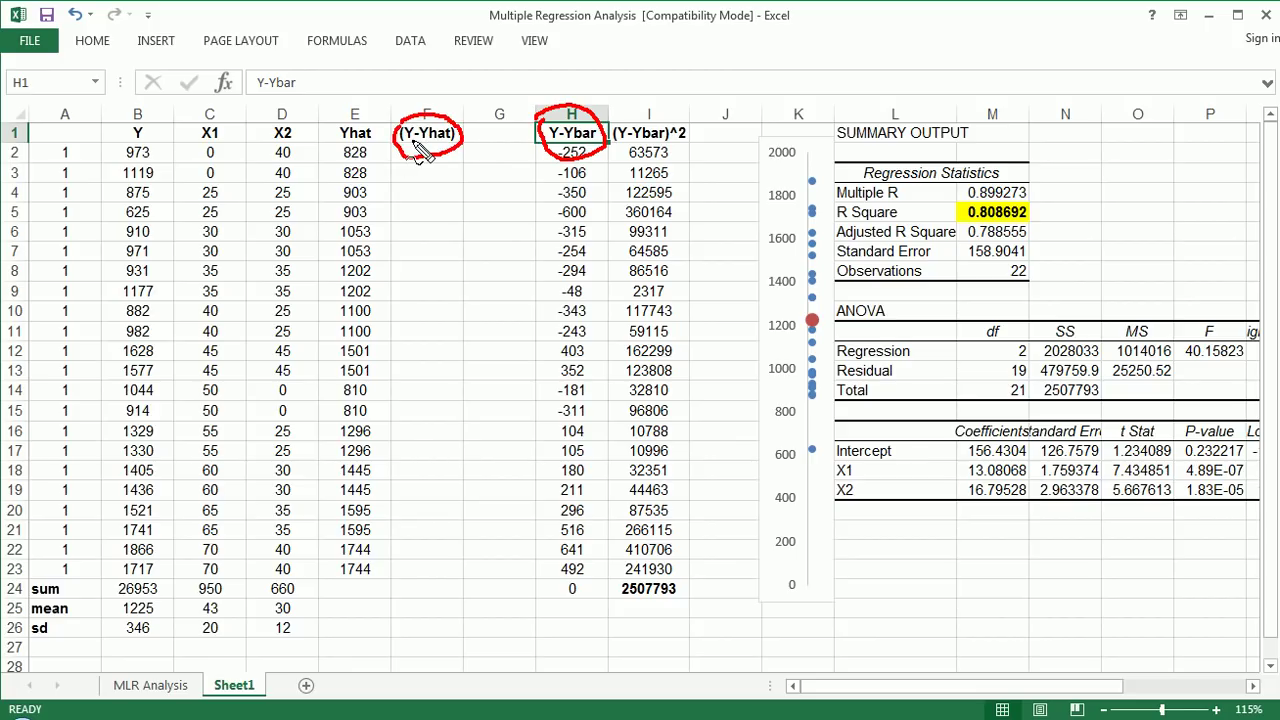
key(Escape)
Change the header in F1 to e=Y-Yhat.
double_click(405, 135)
key(BackSpace)
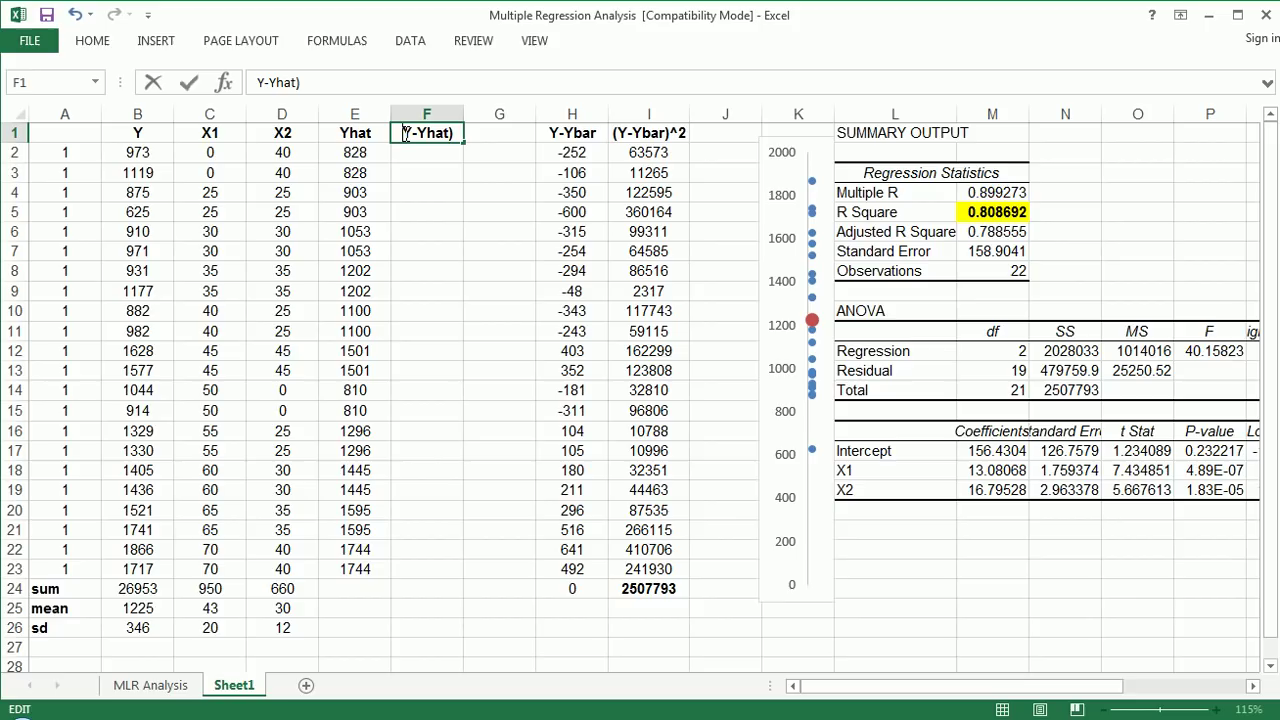
text(e=)
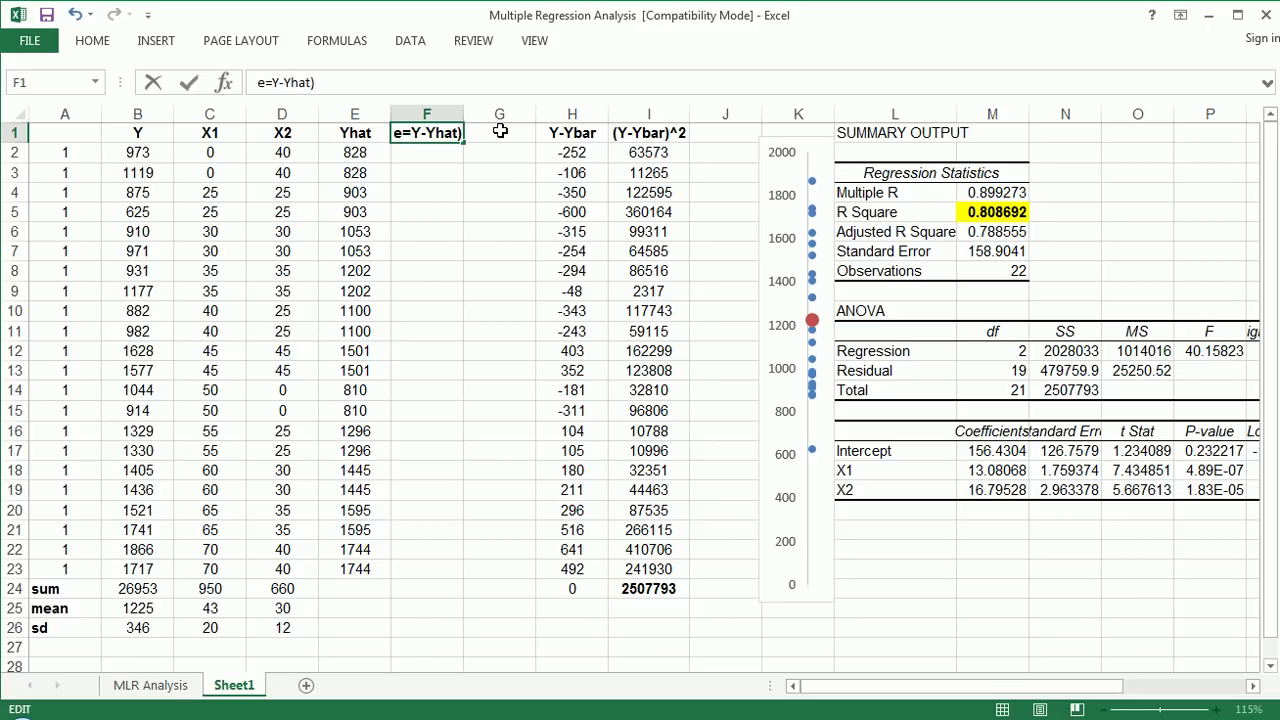
key(End)
key(BackSpace)
key(Return)
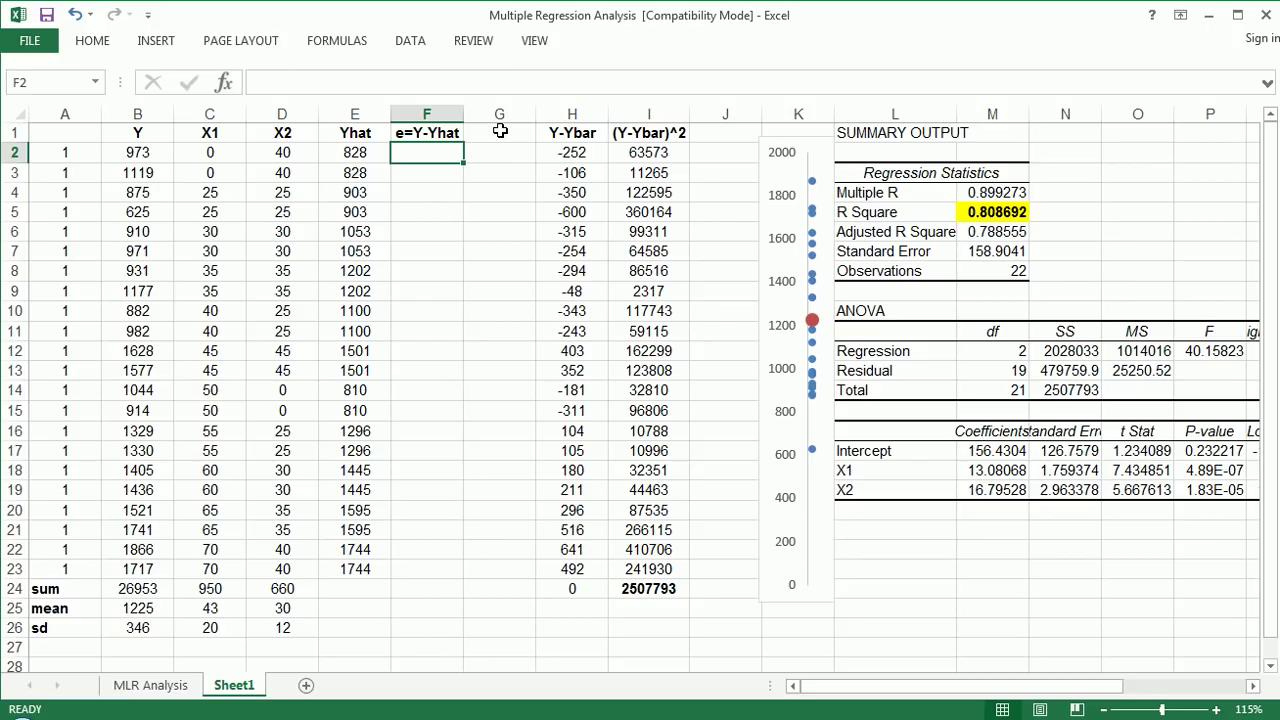
Enter the error formula =B2-E2 in F2 and fill it down to F23.
text(=)
click(149, 149)
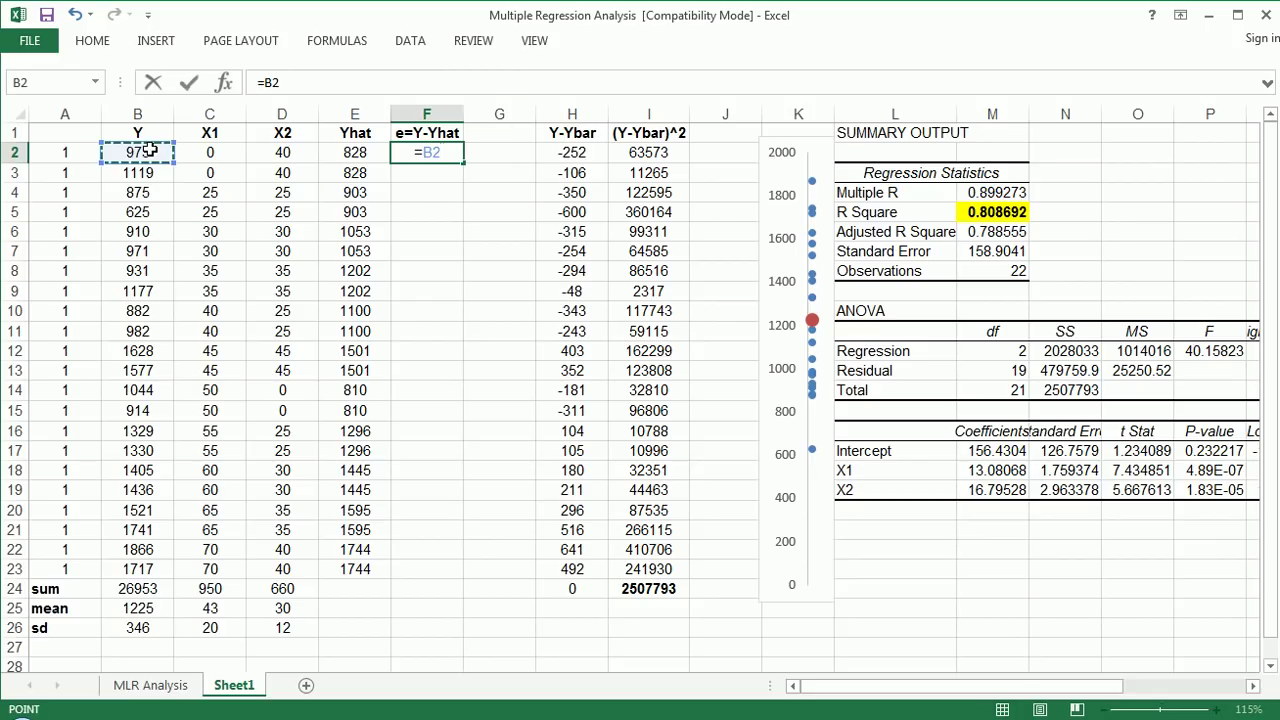
text(-)
click(337, 149)
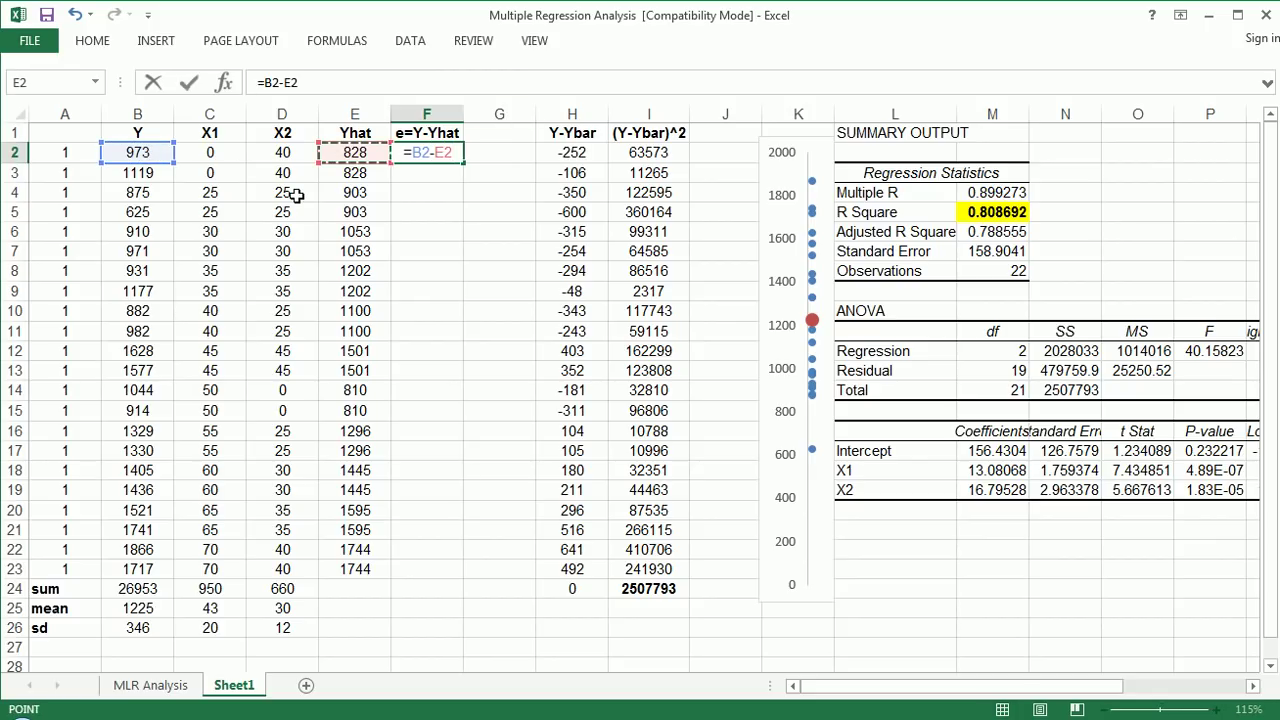
key(Return)
key(Up)
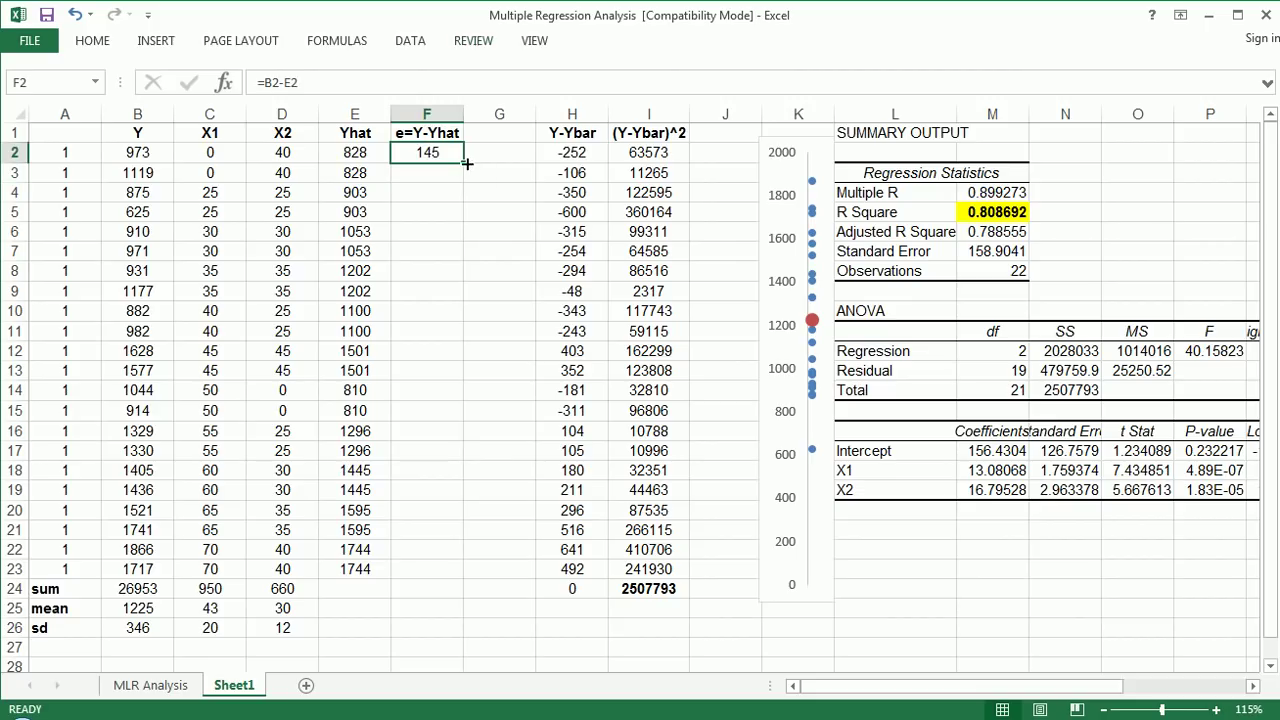
drag(466, 162, 432, 578)
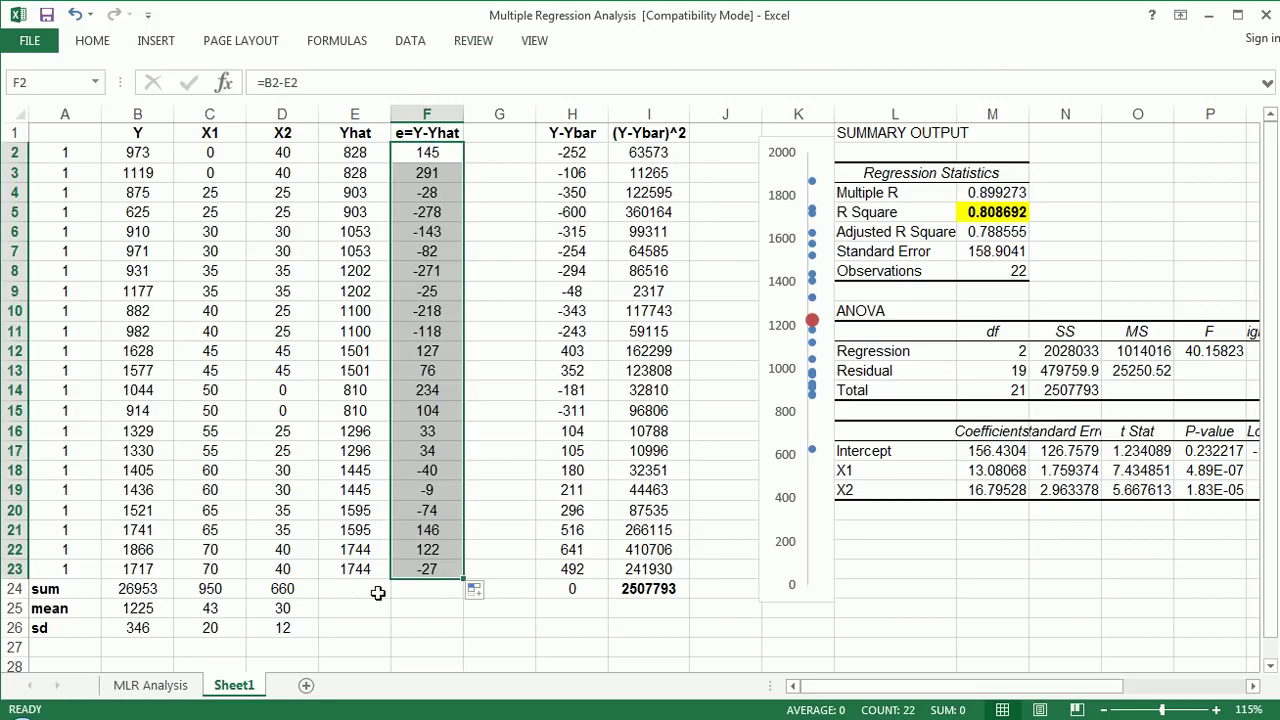
Copy the sum, mean and sd formulas from D24:D26 across to columns E and F.
click(300, 592)
drag(305, 589, 435, 631)
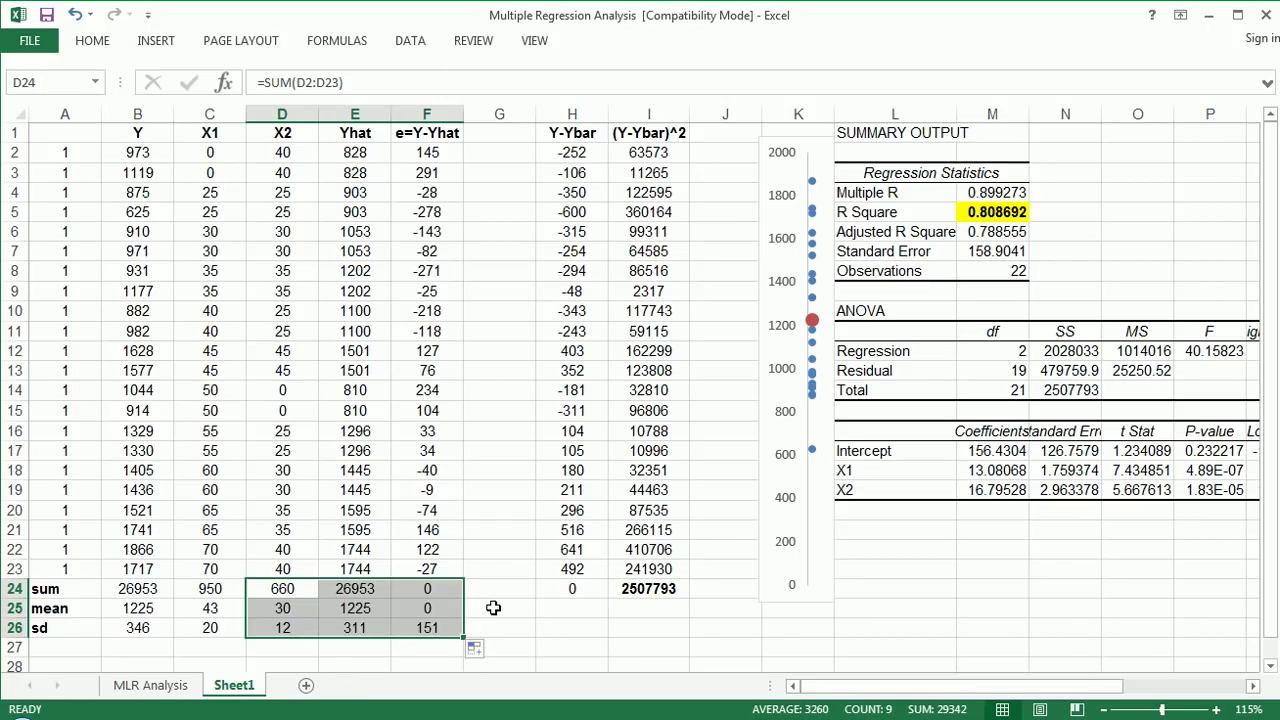
click(491, 606)
Select F24 and circle the sums of the e=Y-Yhat and Y-Ybar columns in red, then clear the marks.
click(433, 588)
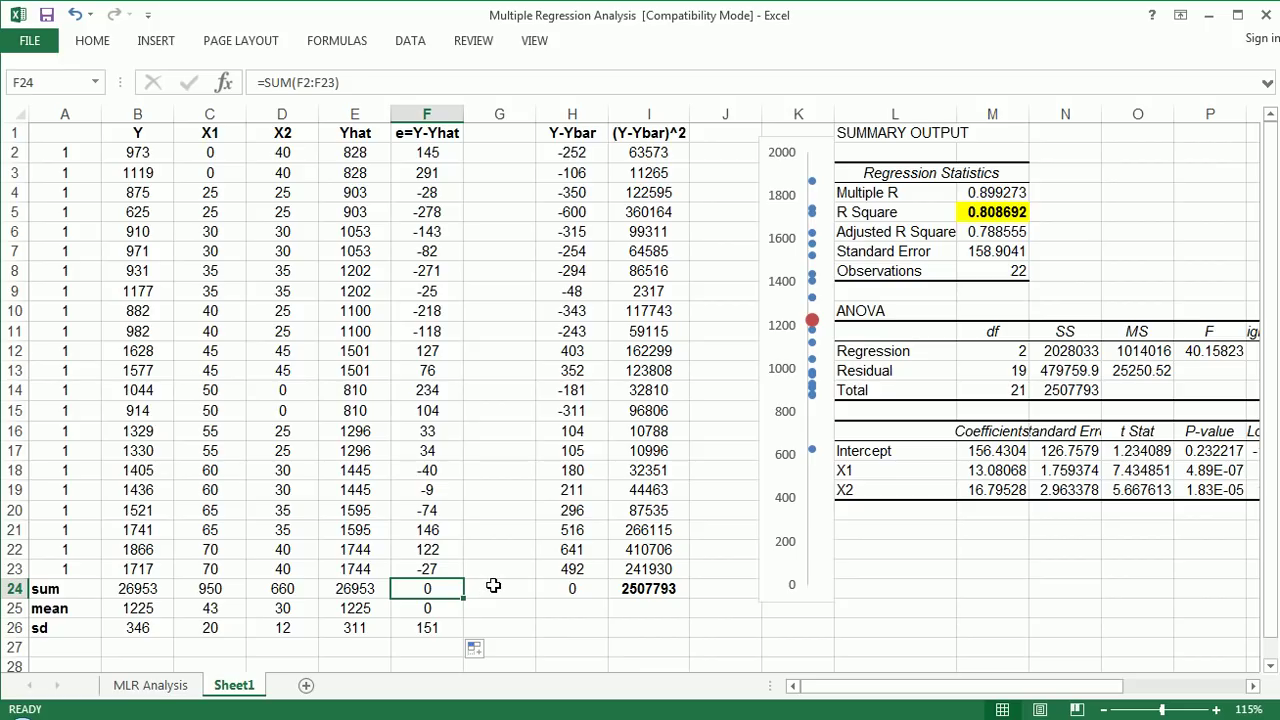
mouse_move(574, 578)
mouse_down()
mouse_move(562, 596)
mouse_move(588, 604)
mouse_move(578, 580)
mouse_up()
mouse_move(432, 577)
mouse_down()
mouse_move(412, 590)
mouse_move(440, 600)
mouse_move(425, 592)
mouse_up()
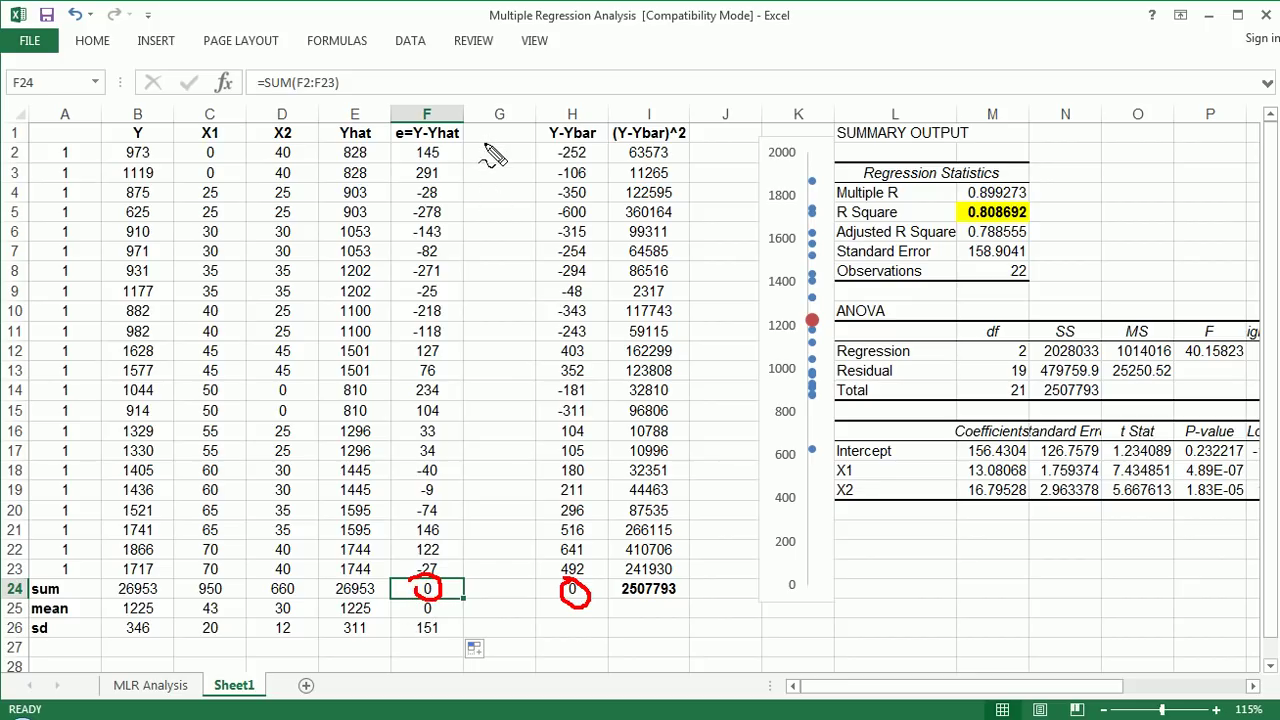
key(Escape)
Enter the header (Y-Yhat)^2 in G1 and widen column G slightly to fit it.
click(490, 133)
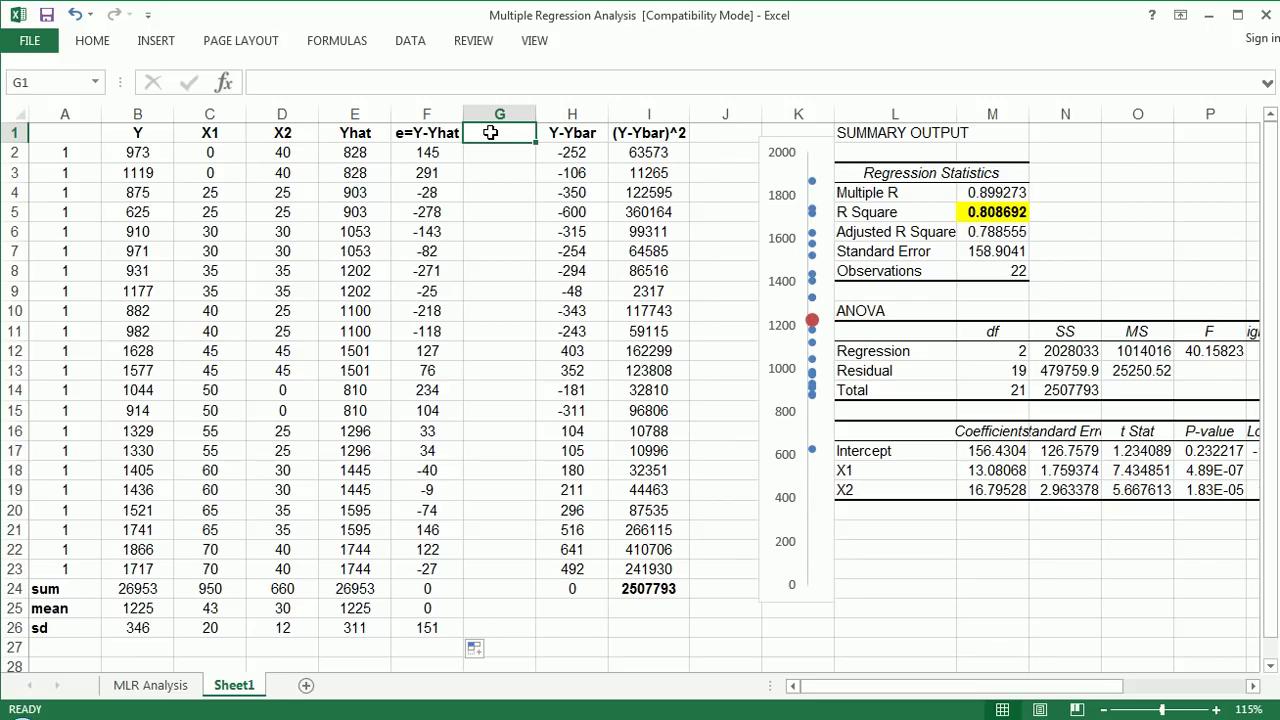
text((Y-Y)
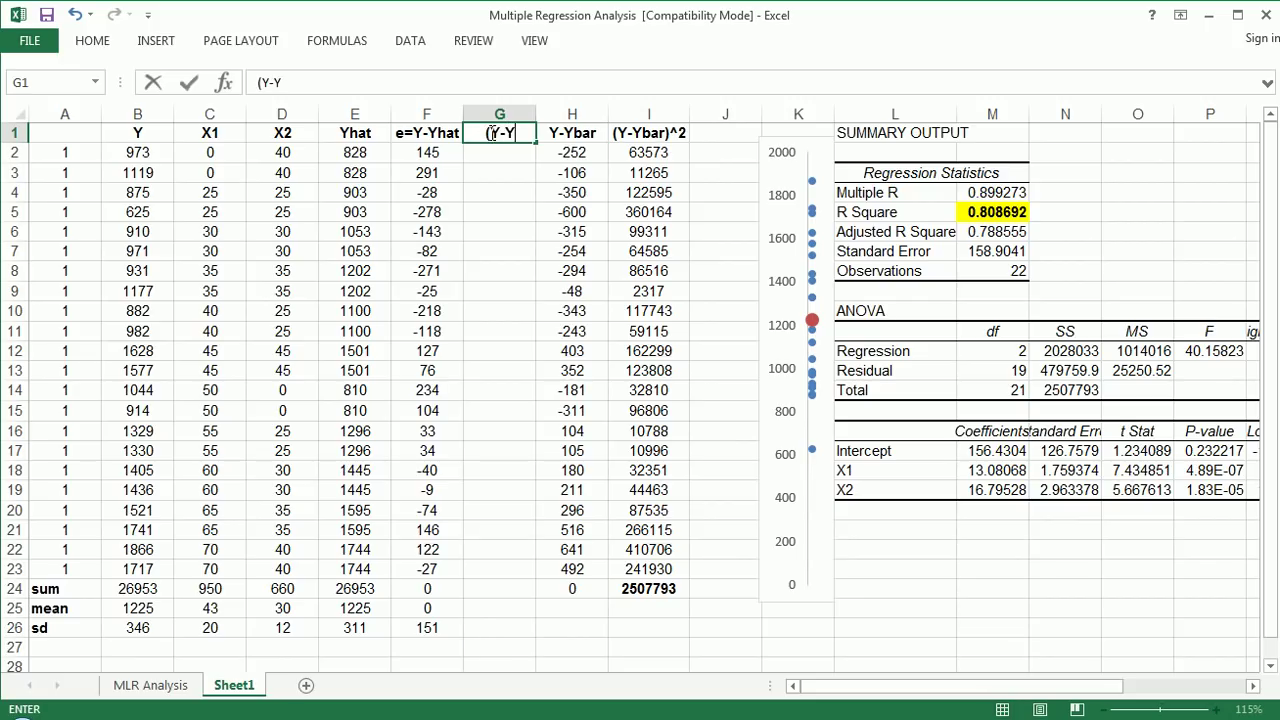
text(hat)^2)
key(Return)
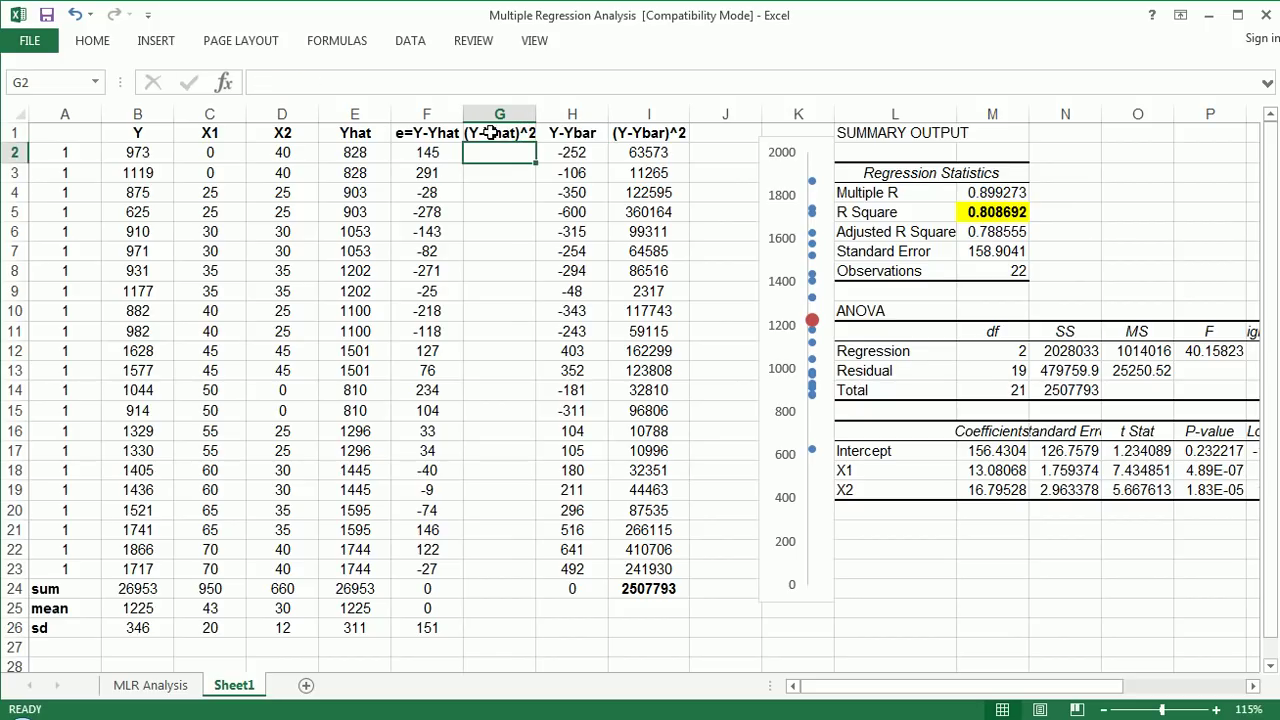
drag(537, 114, 544, 114)
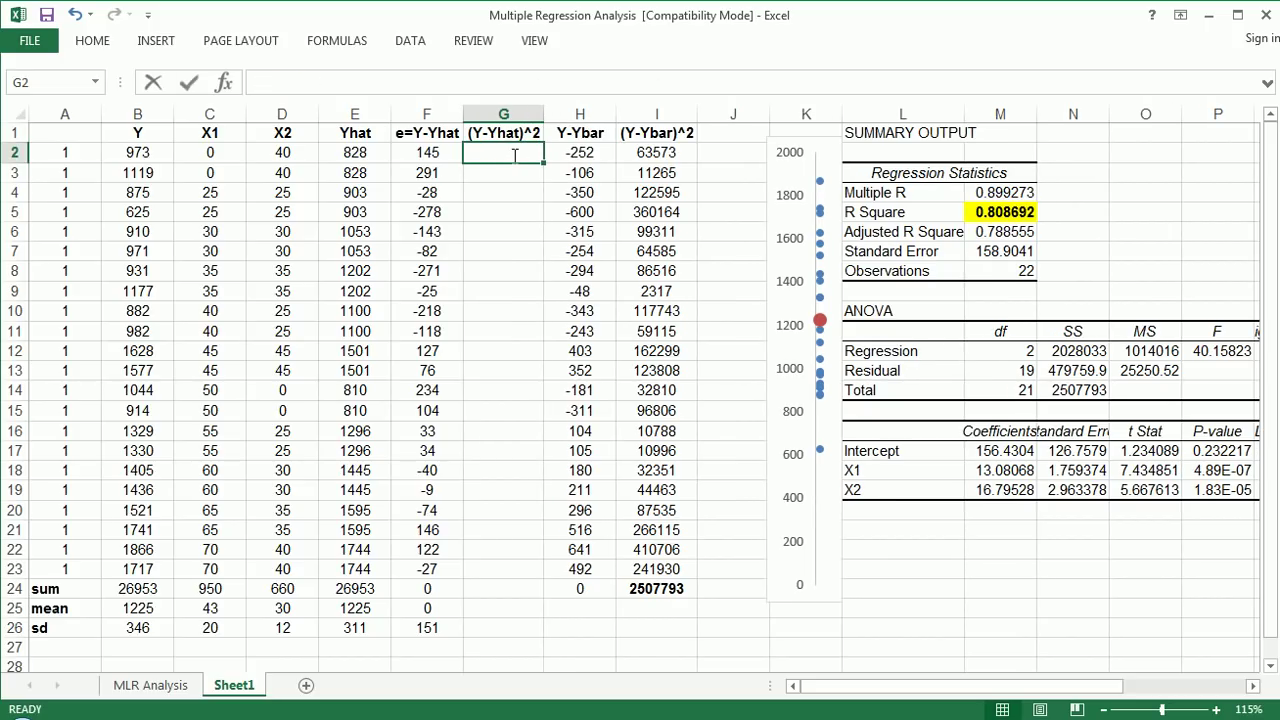
Enter the squared-error formula =F2^2 in G2 and fill it down column G to row 26.
text(=)
key(Left)
text(^2)
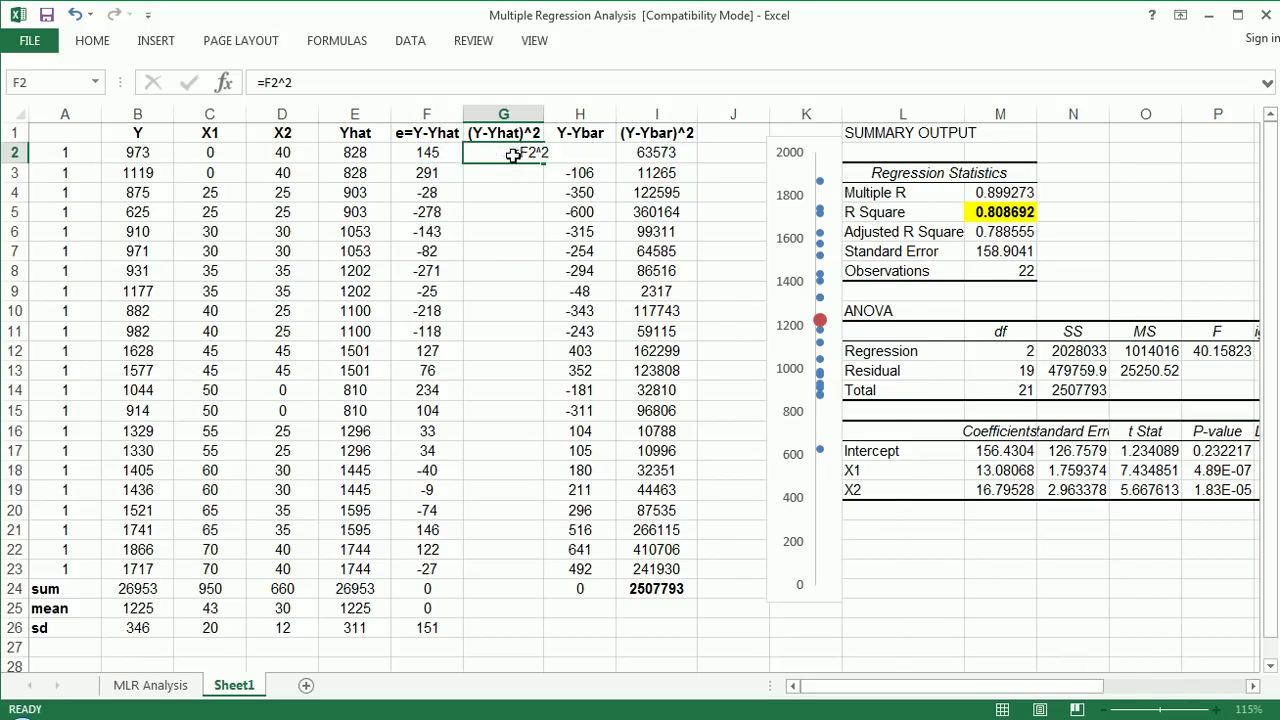
key(Return)
click(529, 147)
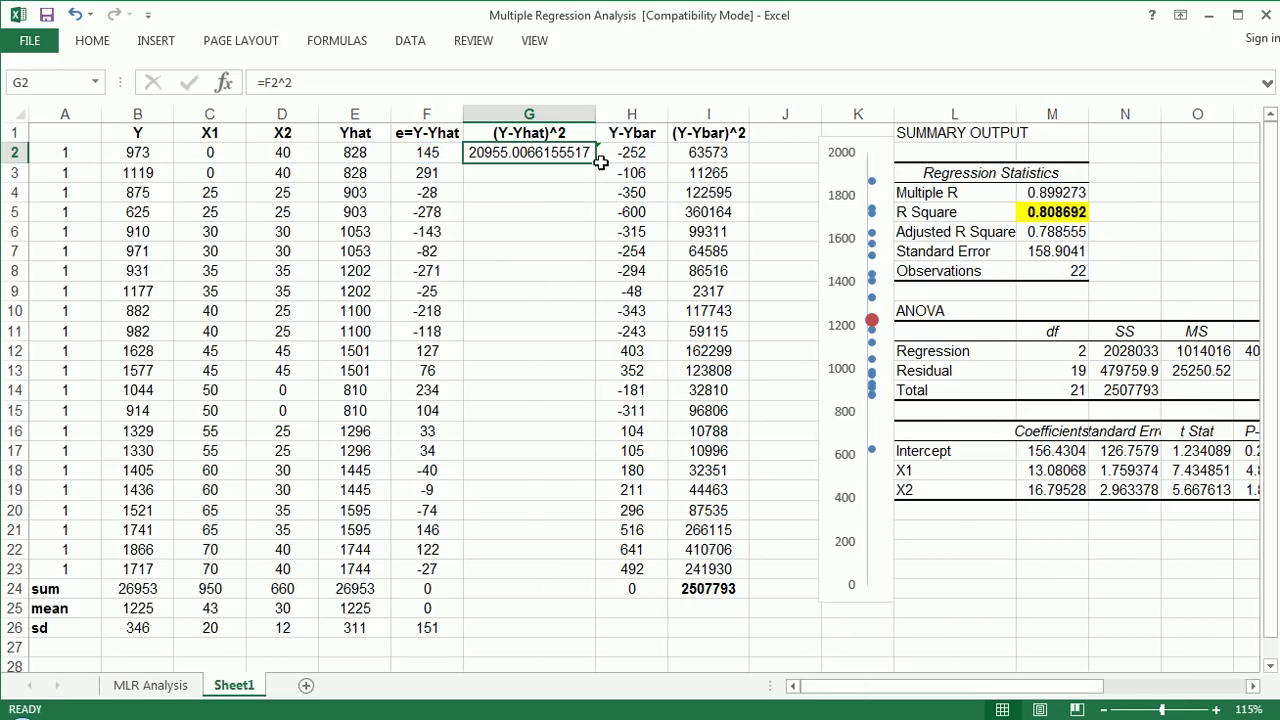
double_click(594, 162)
Clear the formulas filled into the sum, mean and sd rows of column G (G24:G26).
drag(507, 586, 527, 622)
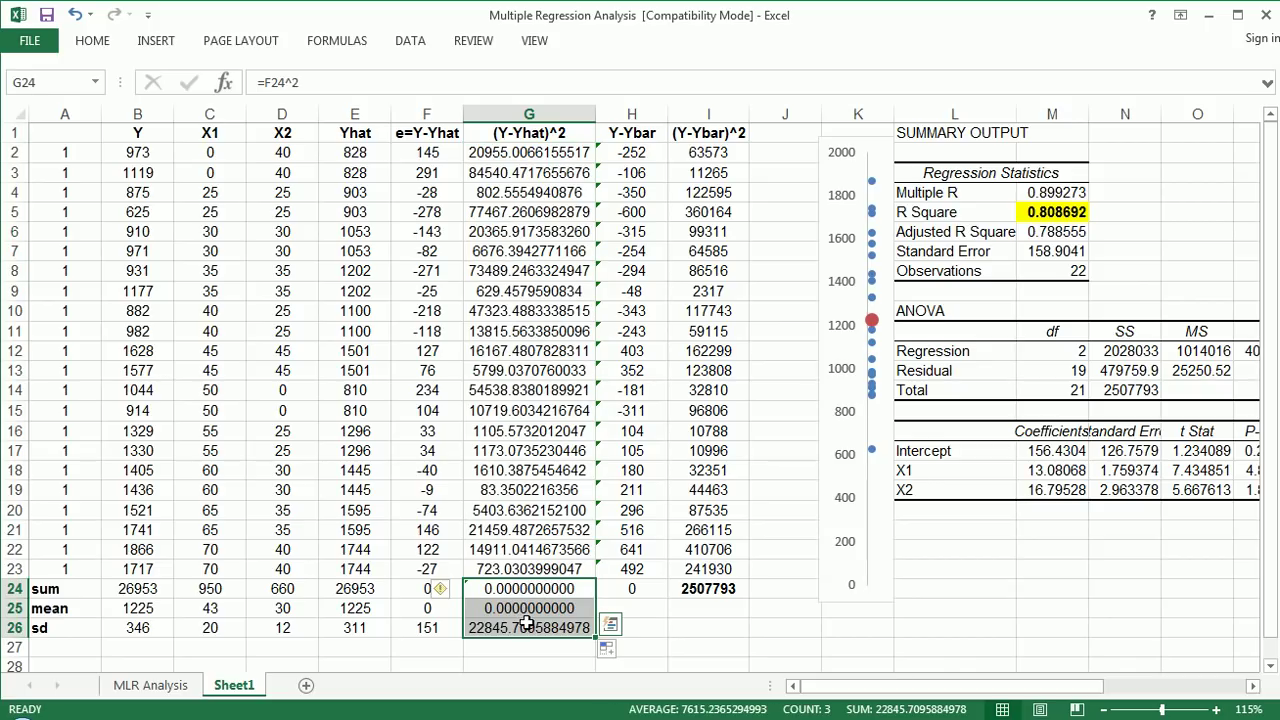
key(Delete)
drag(450, 590, 450, 625)
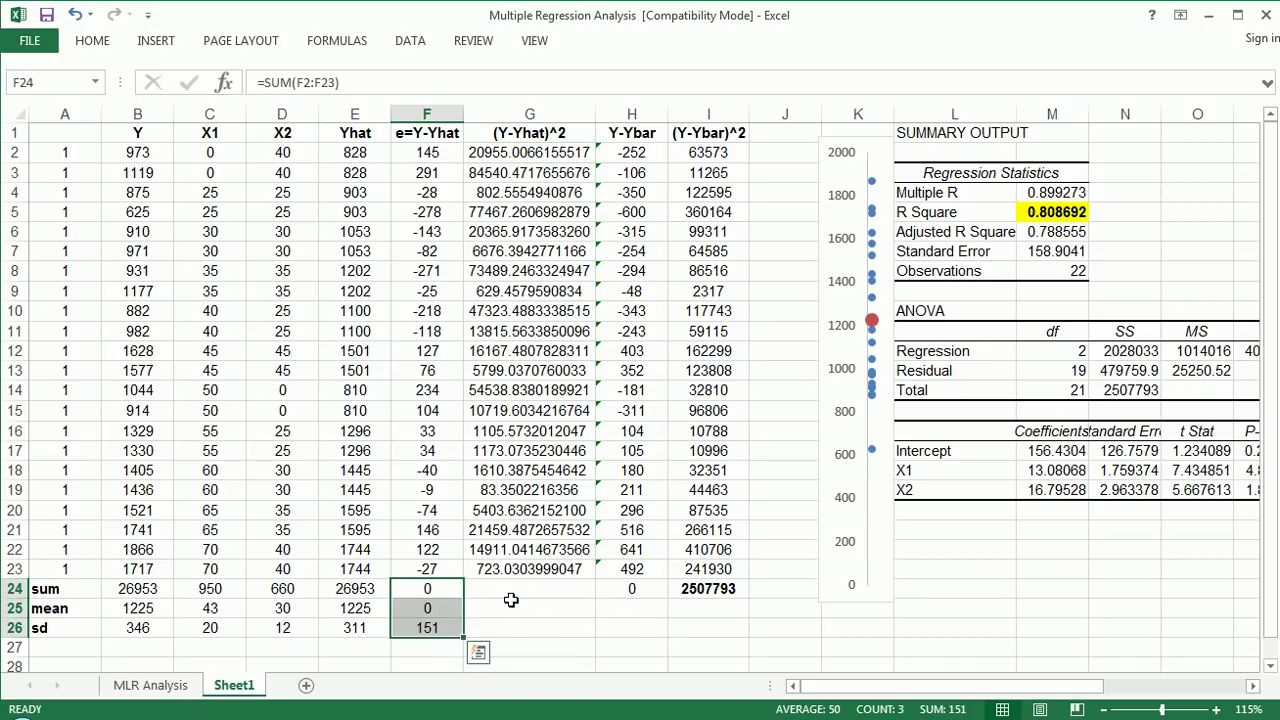
click(529, 608)
Format the squared errors in G2:G23 to show no decimal places.
drag(516, 150, 530, 569)
click(92, 40)
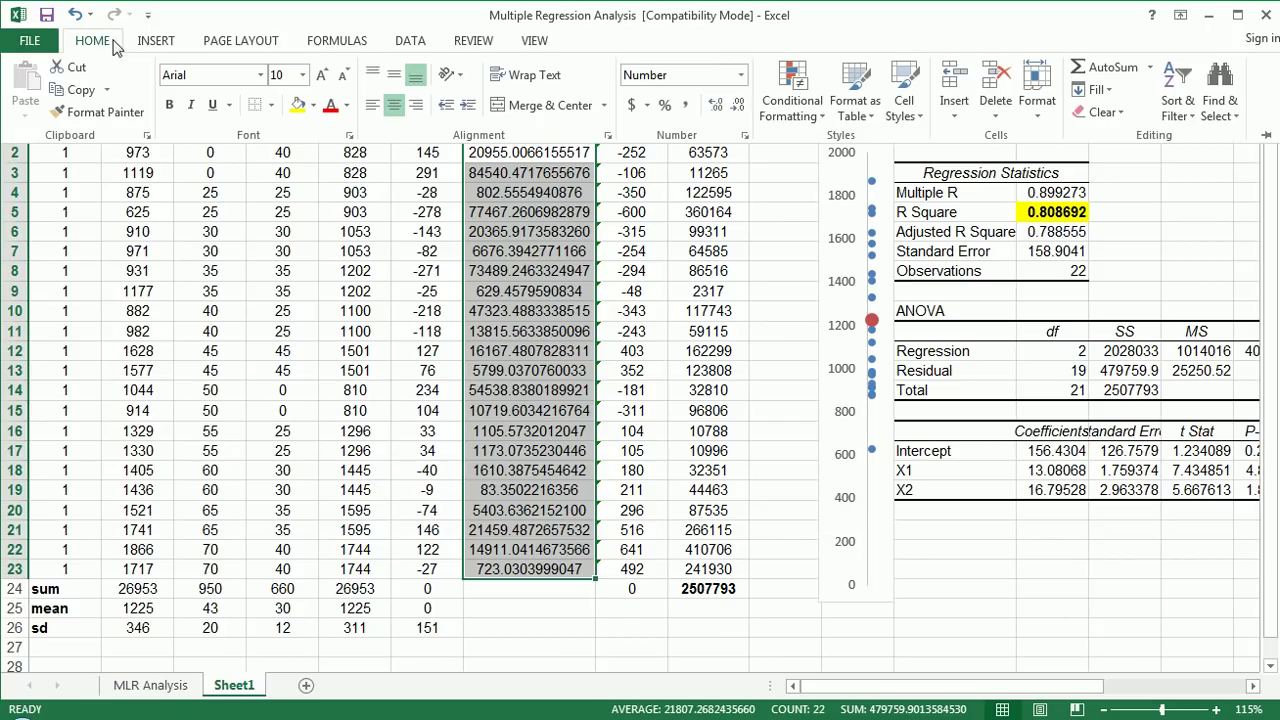
click(737, 104)
click(737, 104)
click(737, 104)
click(737, 104)
click(737, 104)
click(737, 104)
click(737, 104)
click(737, 104)
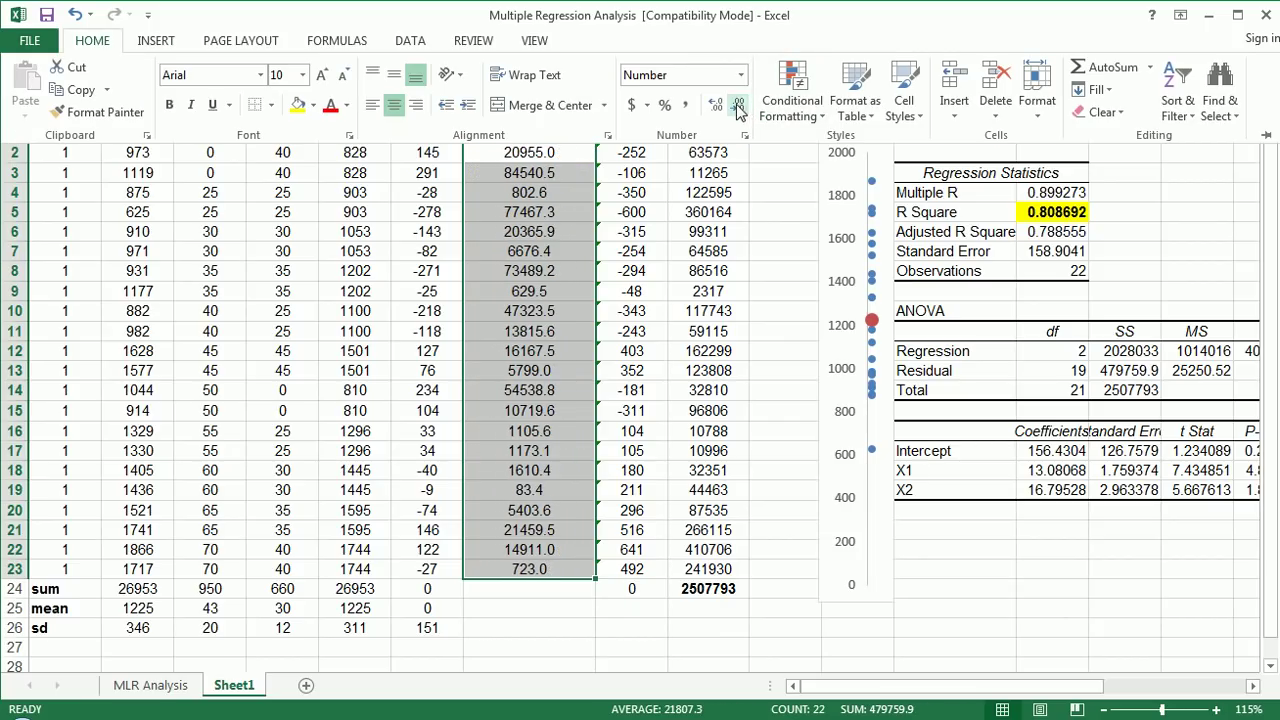
click(737, 104)
click(737, 104)
Narrow column G to just fit its (Y-Yhat)^2 header.
drag(595, 114, 543, 115)
click(490, 411)
click(513, 133)
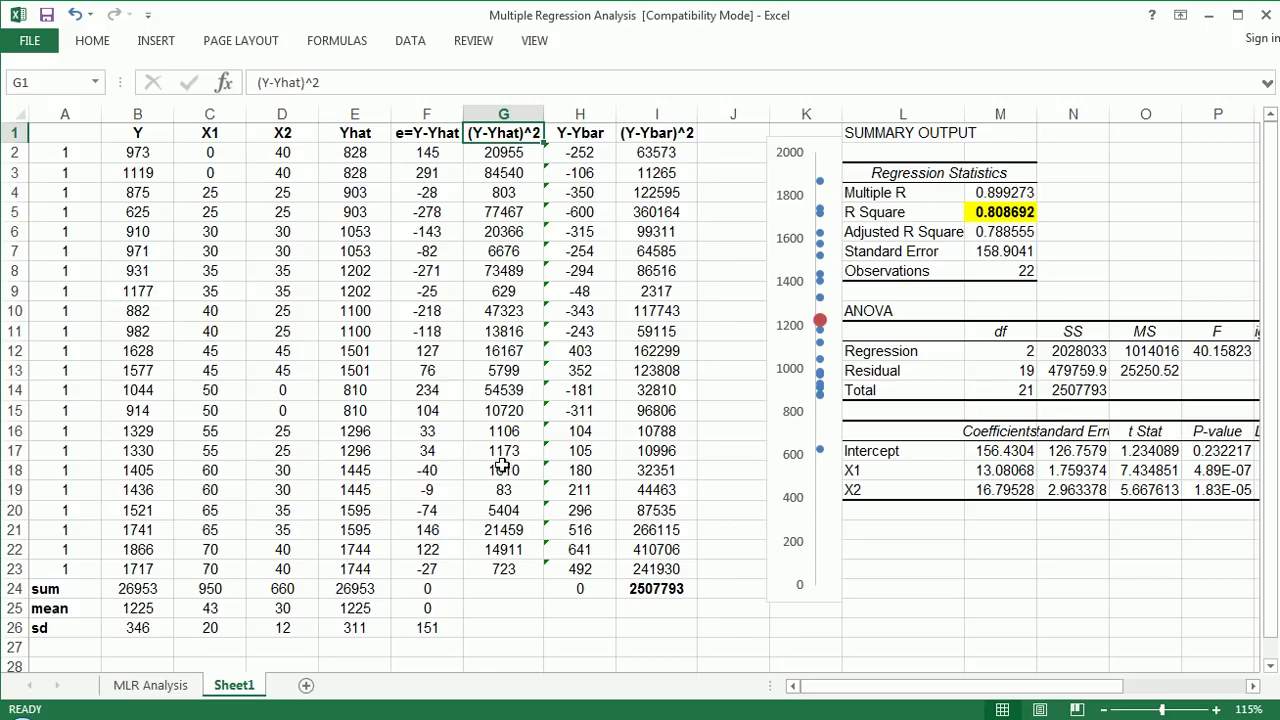
Enter =SUM(G2:G23) in G24 to total the squared errors.
click(512, 568)
click(512, 587)
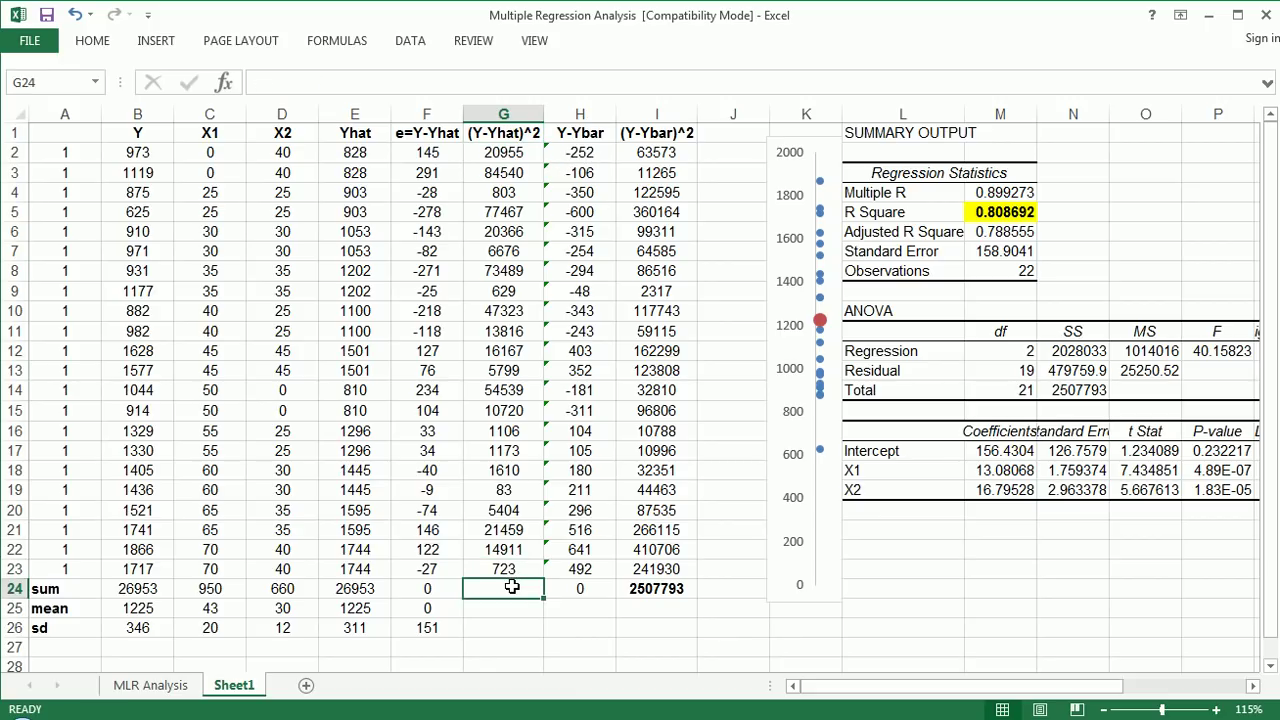
text(=sum()
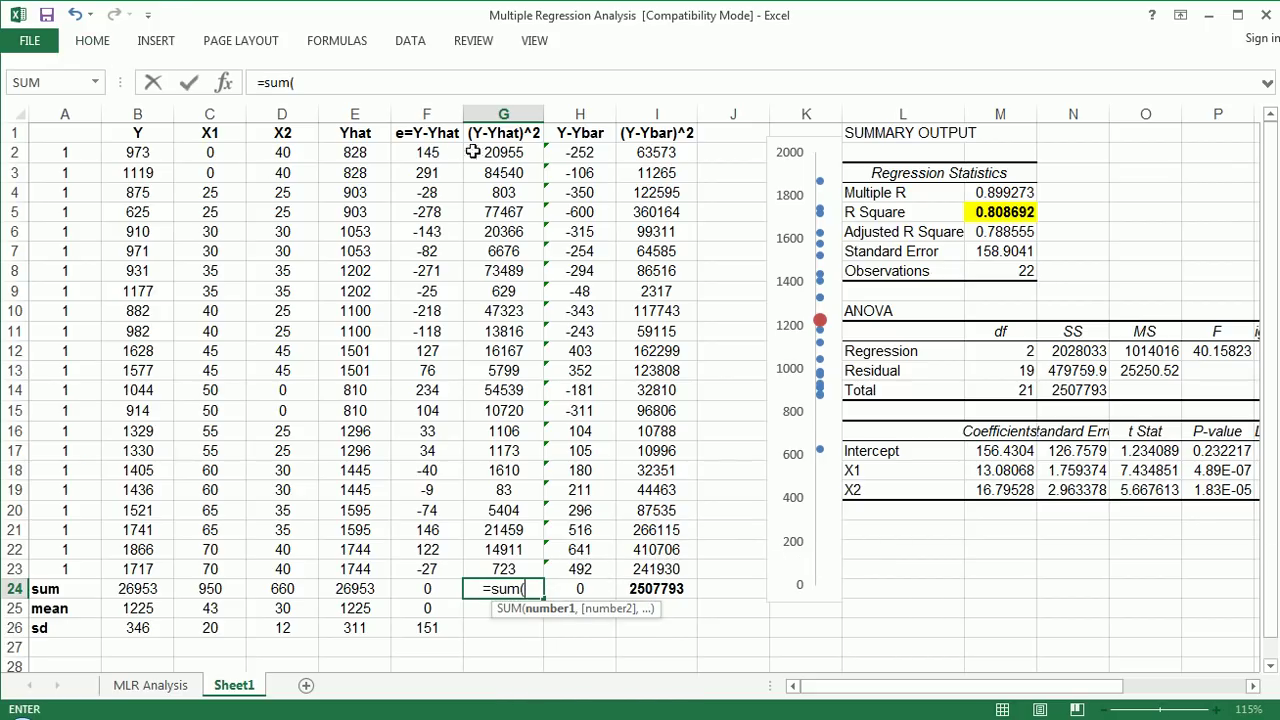
drag(473, 152, 494, 558)
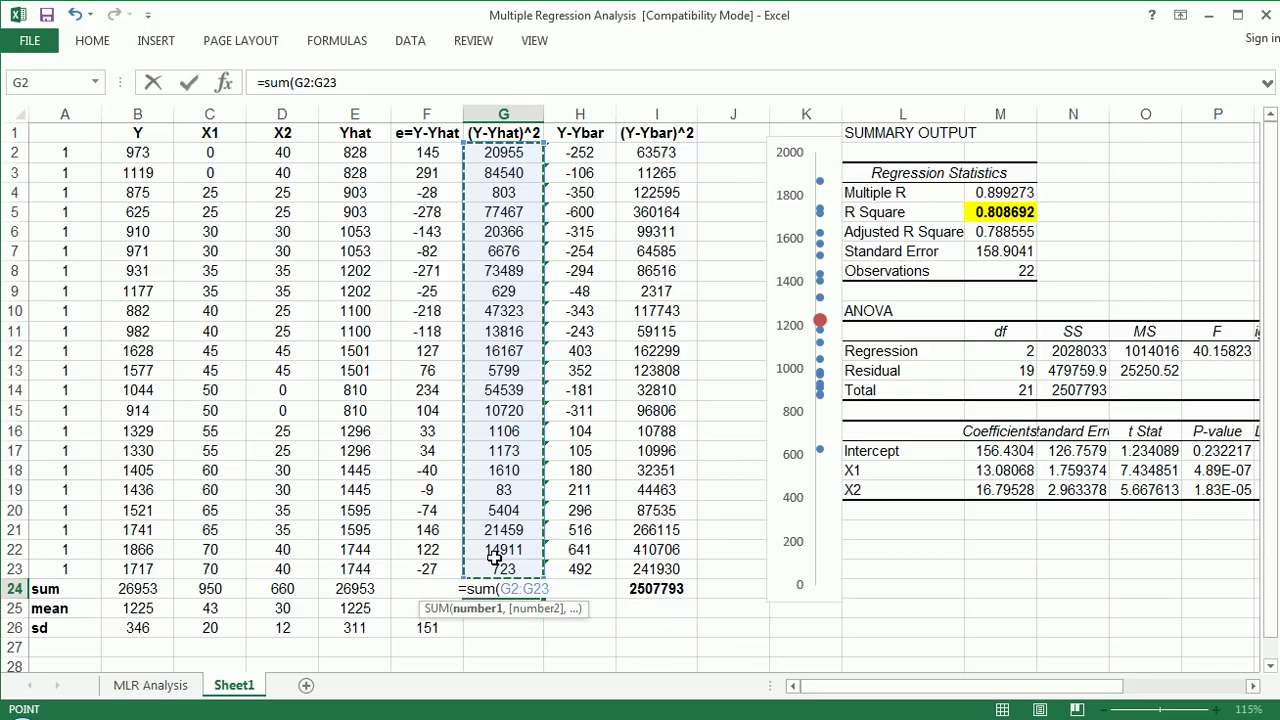
key(Return)
click(553, 582)
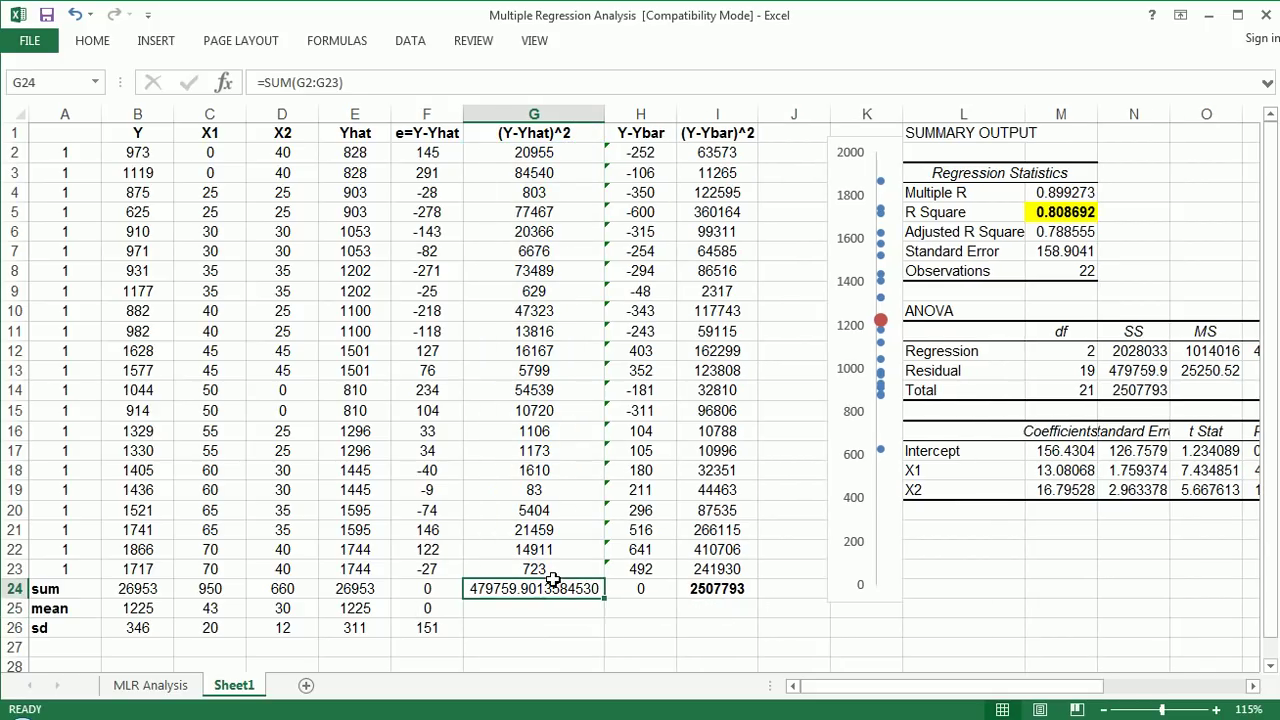
Format the total in G24 to show no decimal places.
click(92, 40)
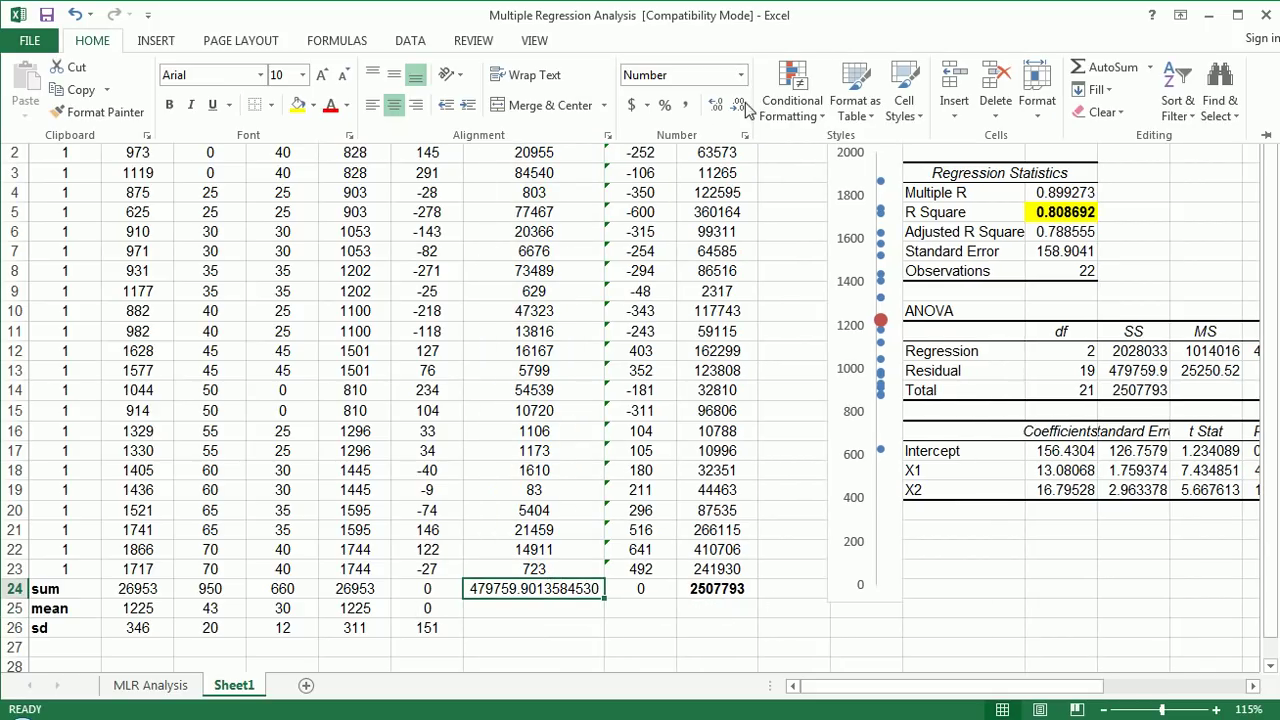
click(737, 104)
click(737, 104)
click(737, 104)
click(737, 104)
click(737, 104)
click(737, 104)
click(737, 104)
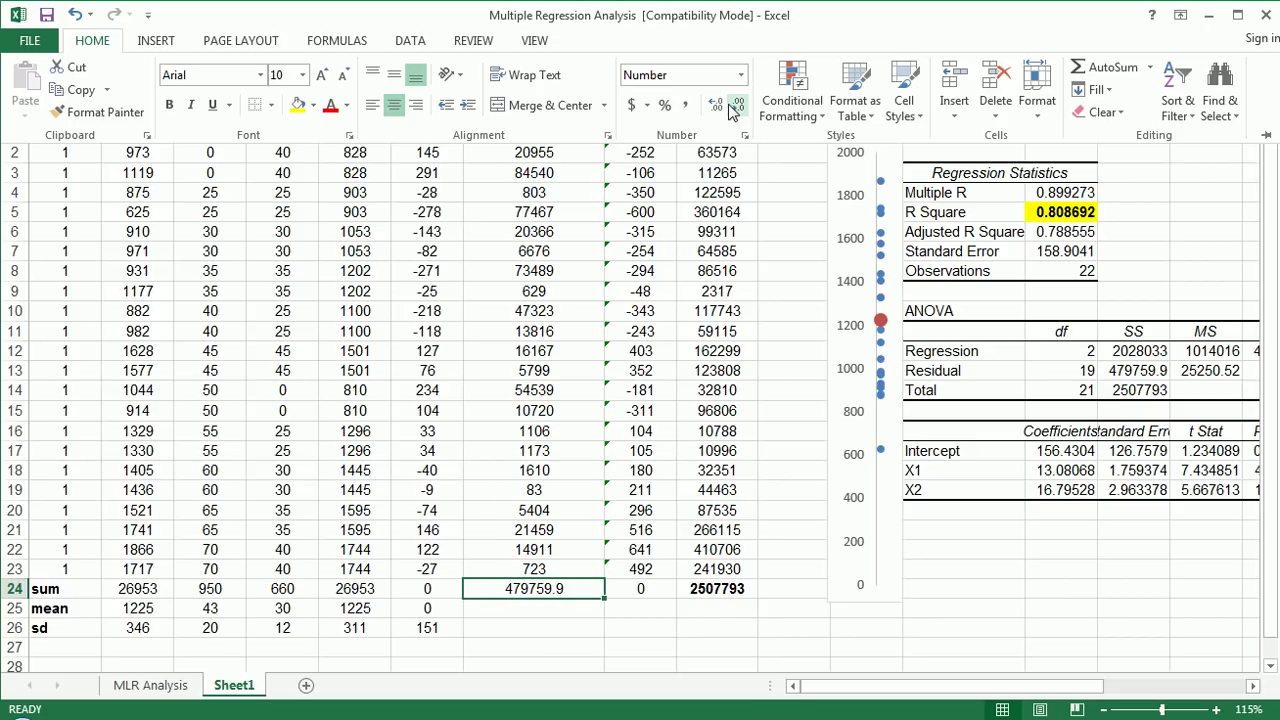
click(737, 104)
click(590, 216)
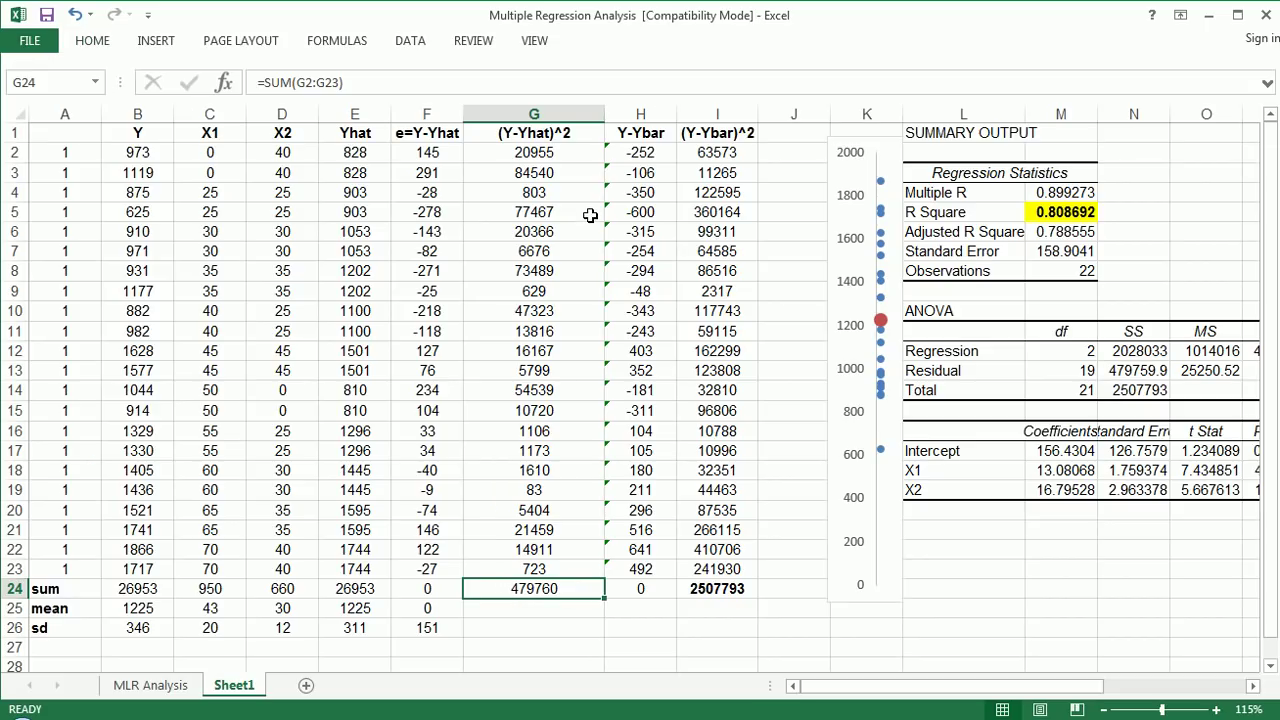
Autofit the width of column G and make the total in G24 bold.
double_click(604, 115)
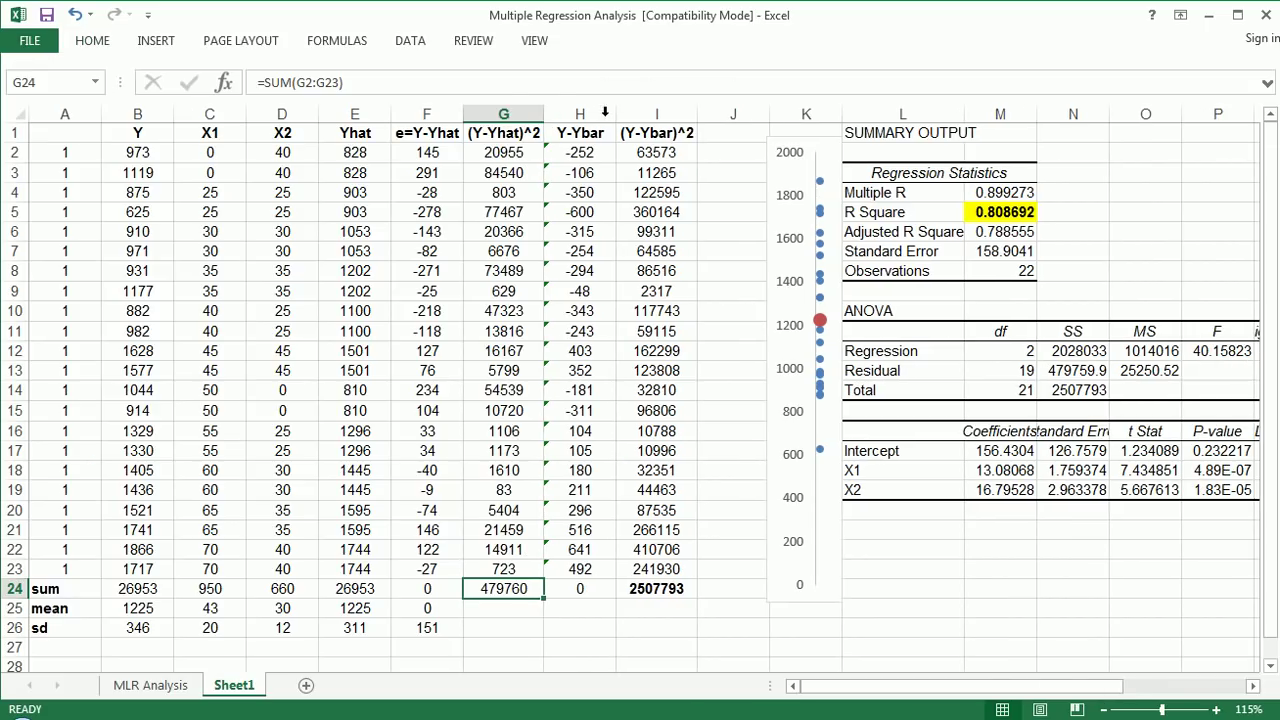
click(515, 605)
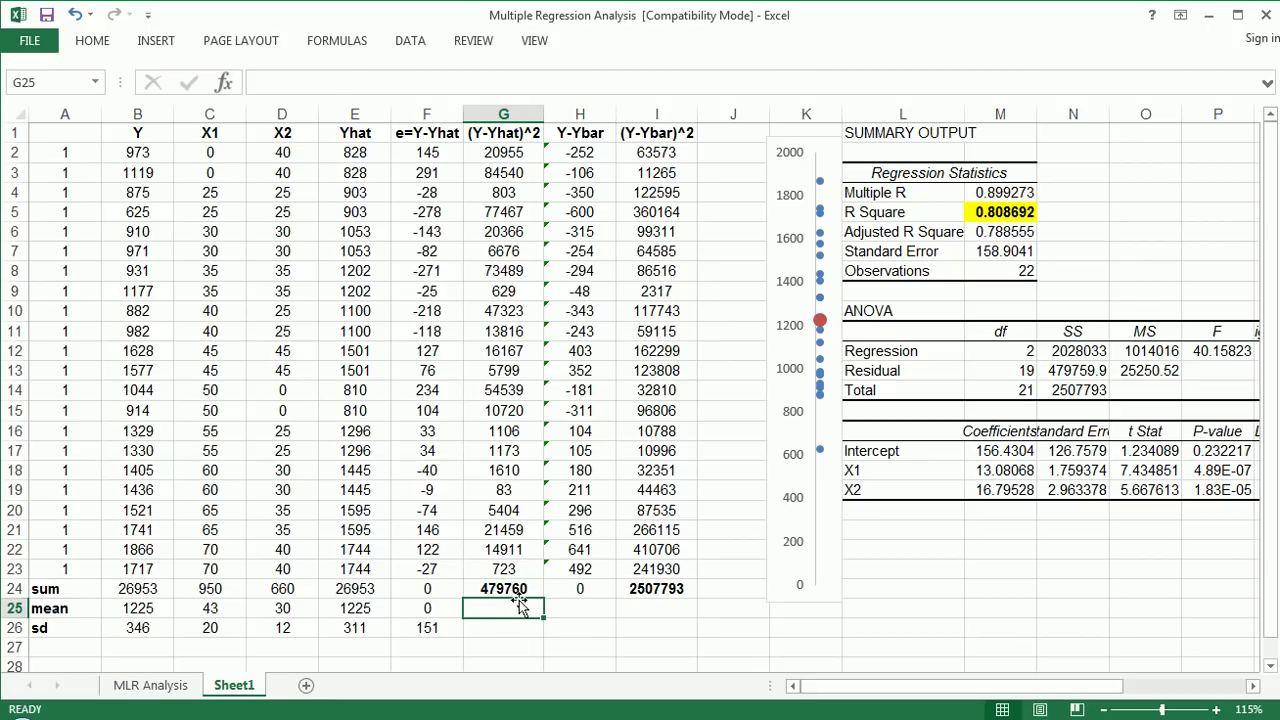
click(520, 590)
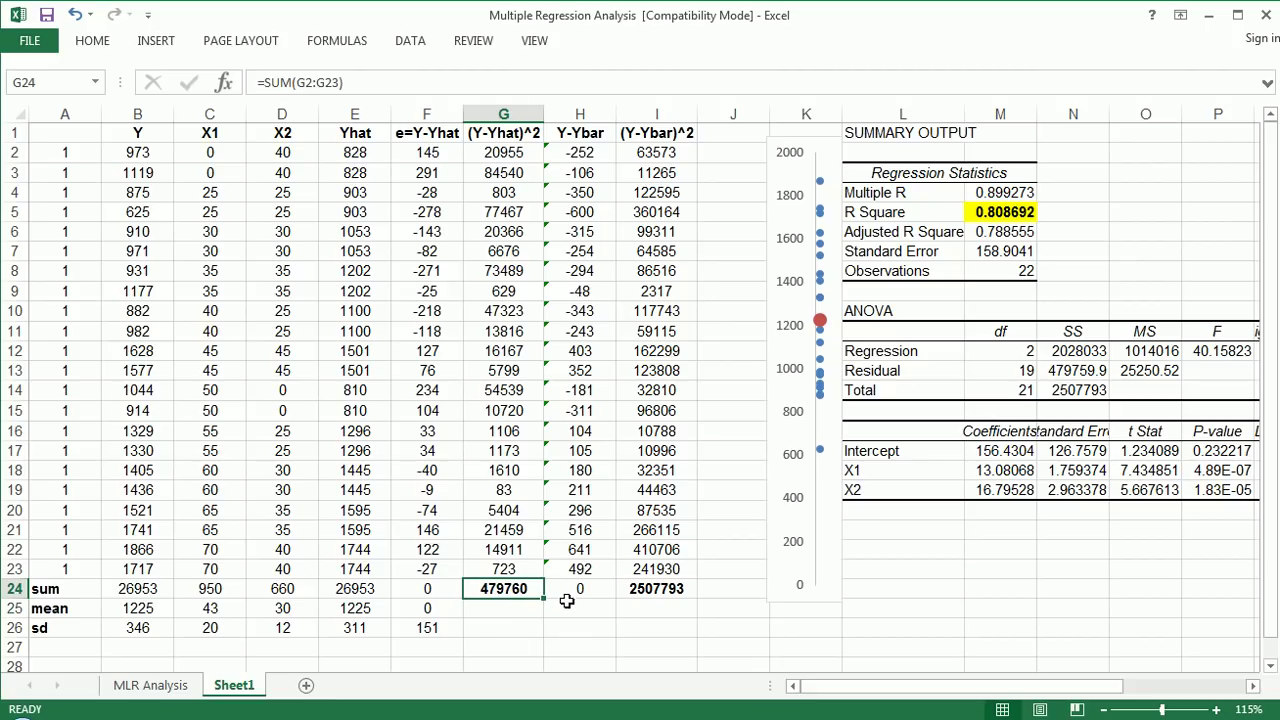
Select I24 and handwrite SST in red beneath it and RSS beneath G24.
click(640, 591)
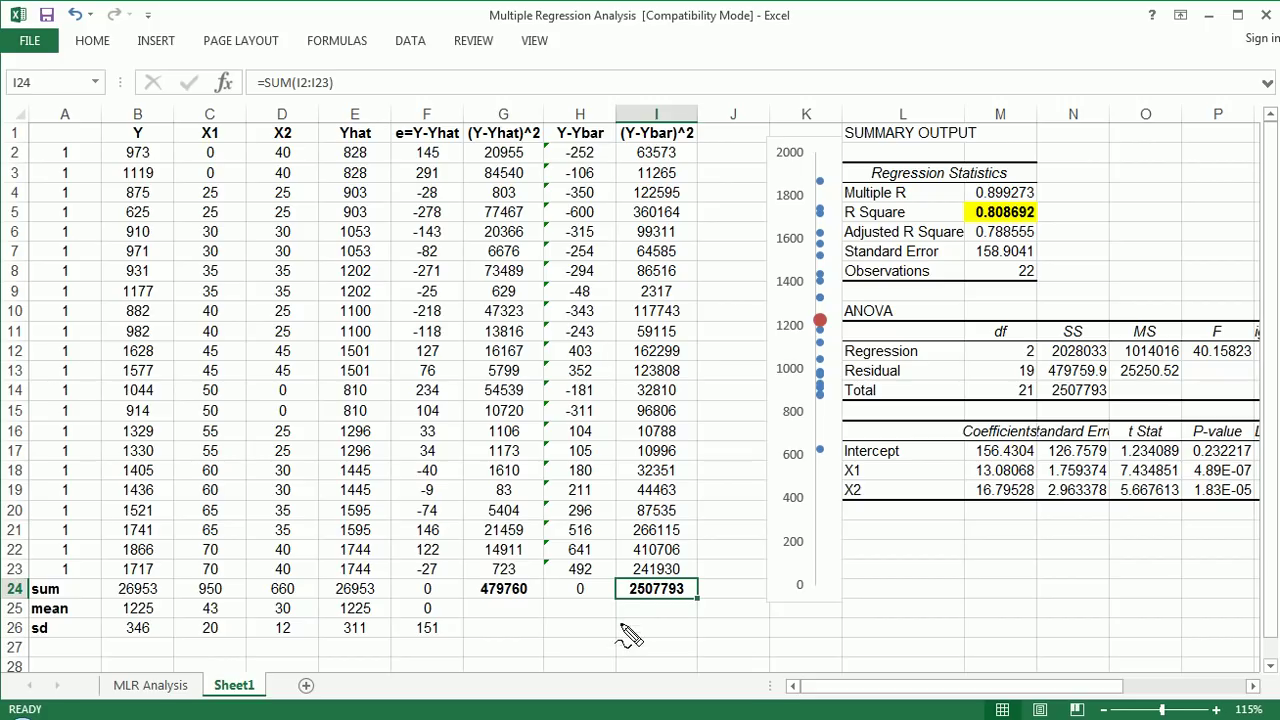
mouse_move(652, 606)
mouse_down()
mouse_move(638, 626)
mouse_move(673, 615)
mouse_move(677, 627)
mouse_move(700, 605)
mouse_up()
drag(690, 607, 689, 630)
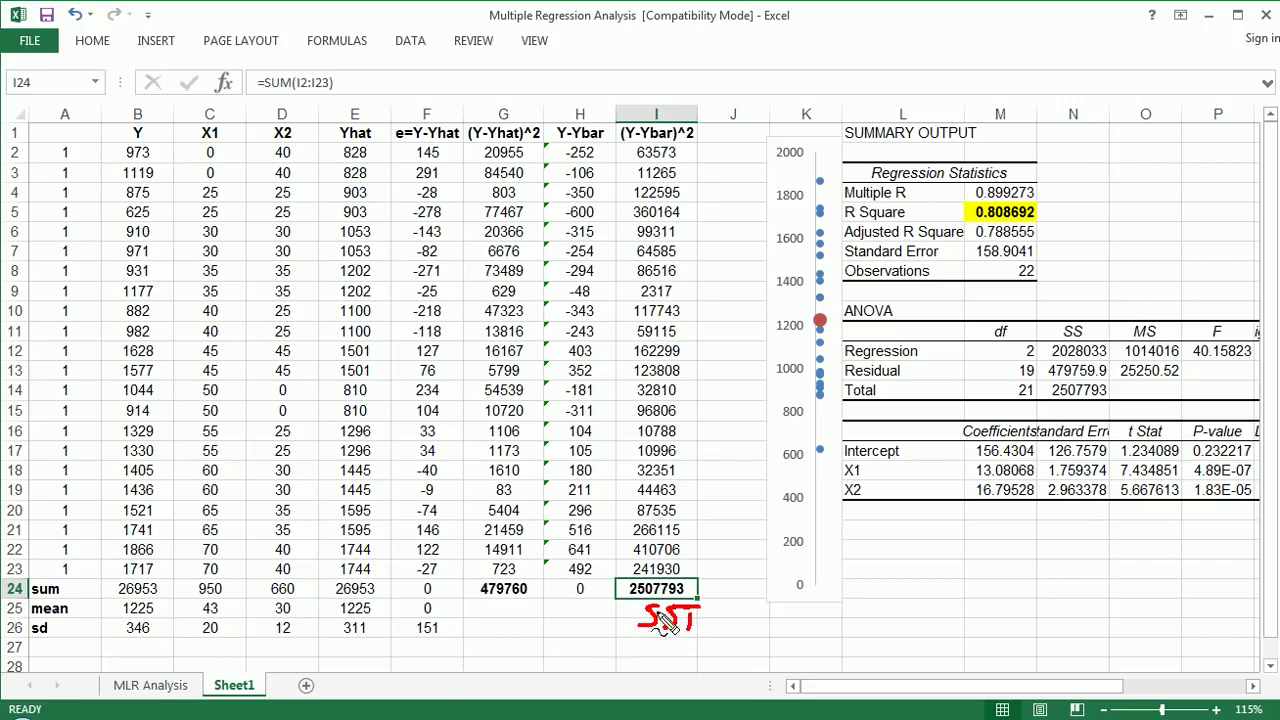
drag(478, 601, 477, 628)
mouse_move(478, 603)
mouse_down()
mouse_move(503, 628)
mouse_move(514, 606)
mouse_move(530, 625)
mouse_move(496, 624)
mouse_move(513, 607)
mouse_move(516, 628)
mouse_up()
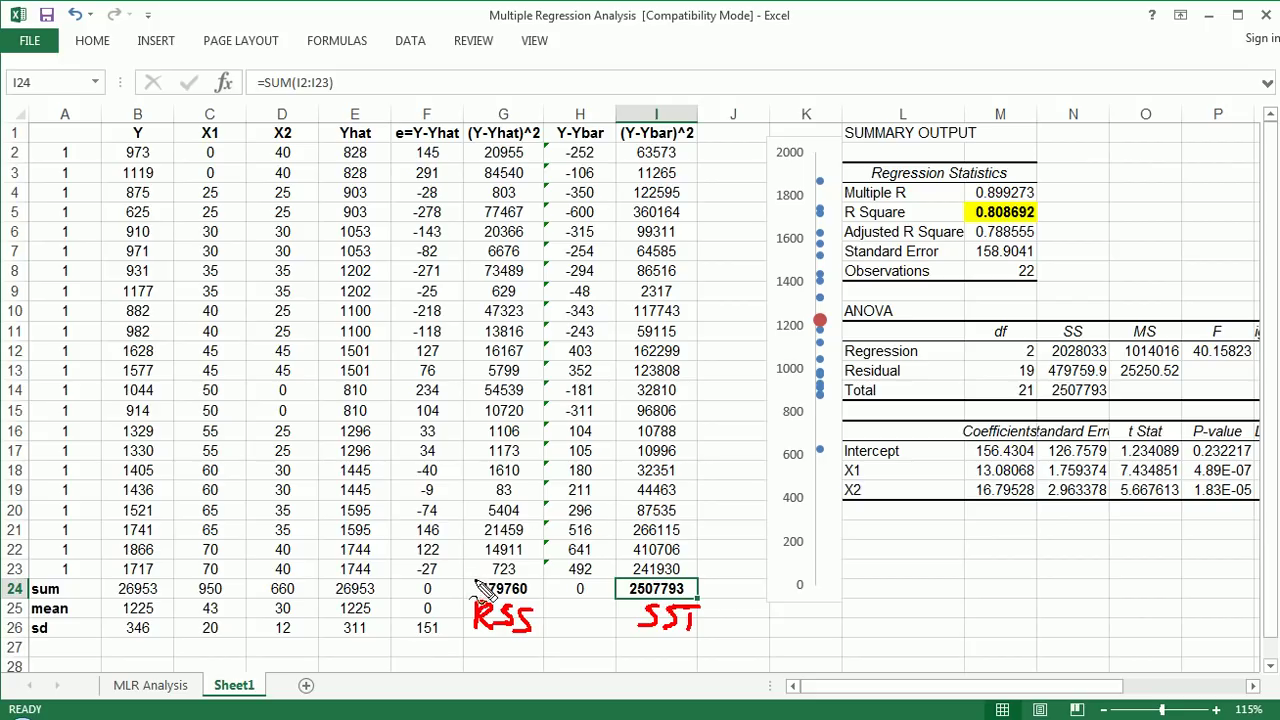
Circle the totals in G24 and I24 in red and draw an arrow pointing at I24.
mouse_move(480, 595)
mouse_down()
mouse_move(515, 578)
mouse_move(537, 594)
mouse_move(476, 602)
mouse_move(484, 582)
mouse_up()
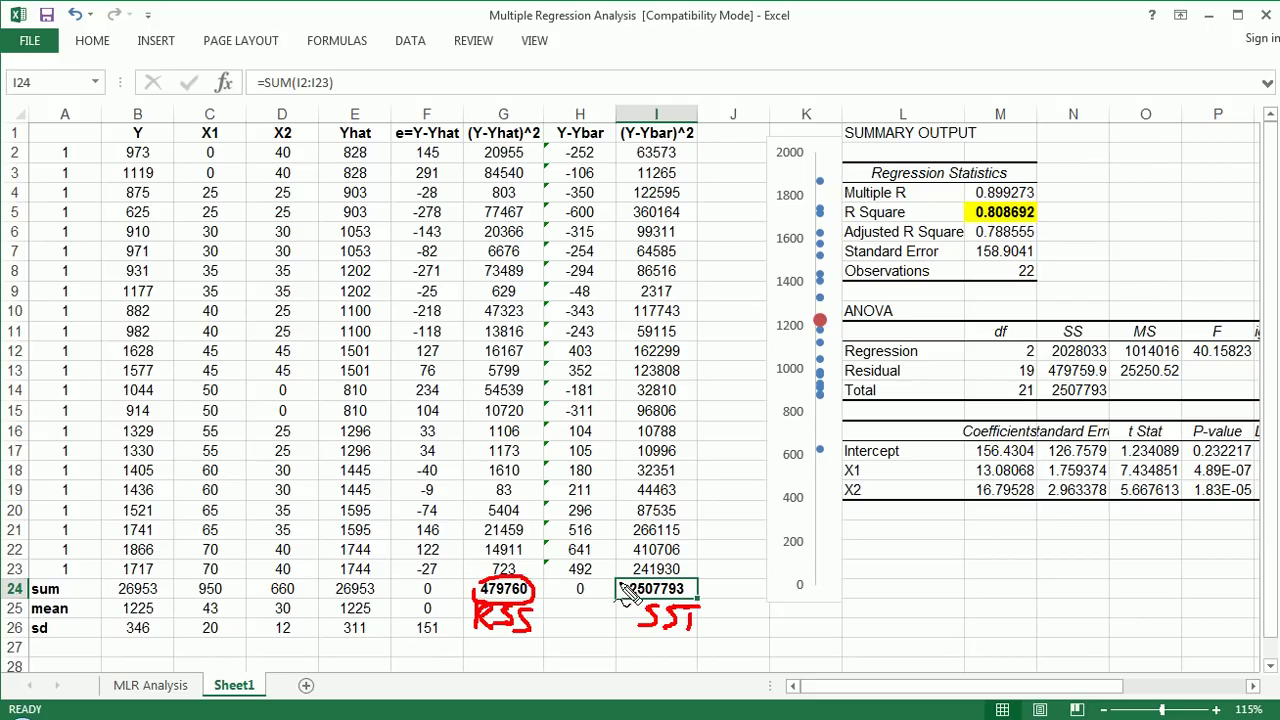
mouse_move(622, 598)
mouse_down()
mouse_move(662, 576)
mouse_move(703, 607)
mouse_move(640, 603)
mouse_move(622, 584)
mouse_up()
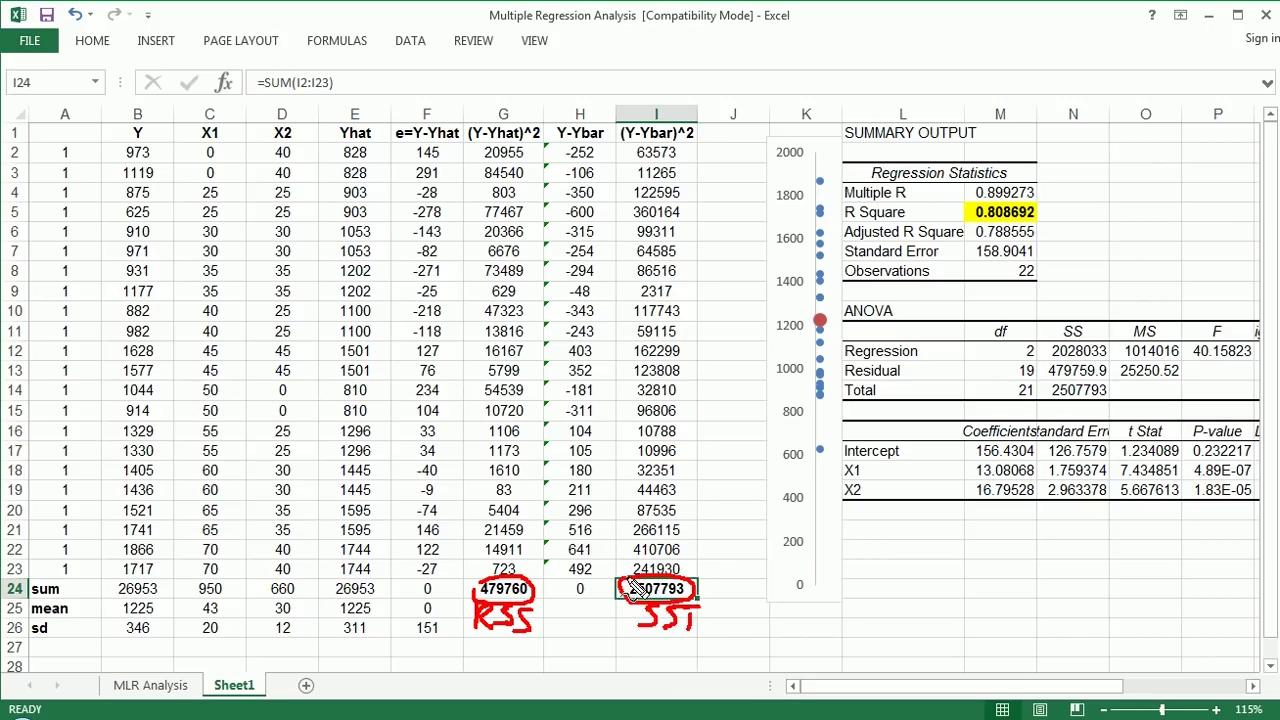
mouse_move(706, 588)
mouse_down()
mouse_move(727, 552)
mouse_move(700, 586)
mouse_move(725, 600)
mouse_up()
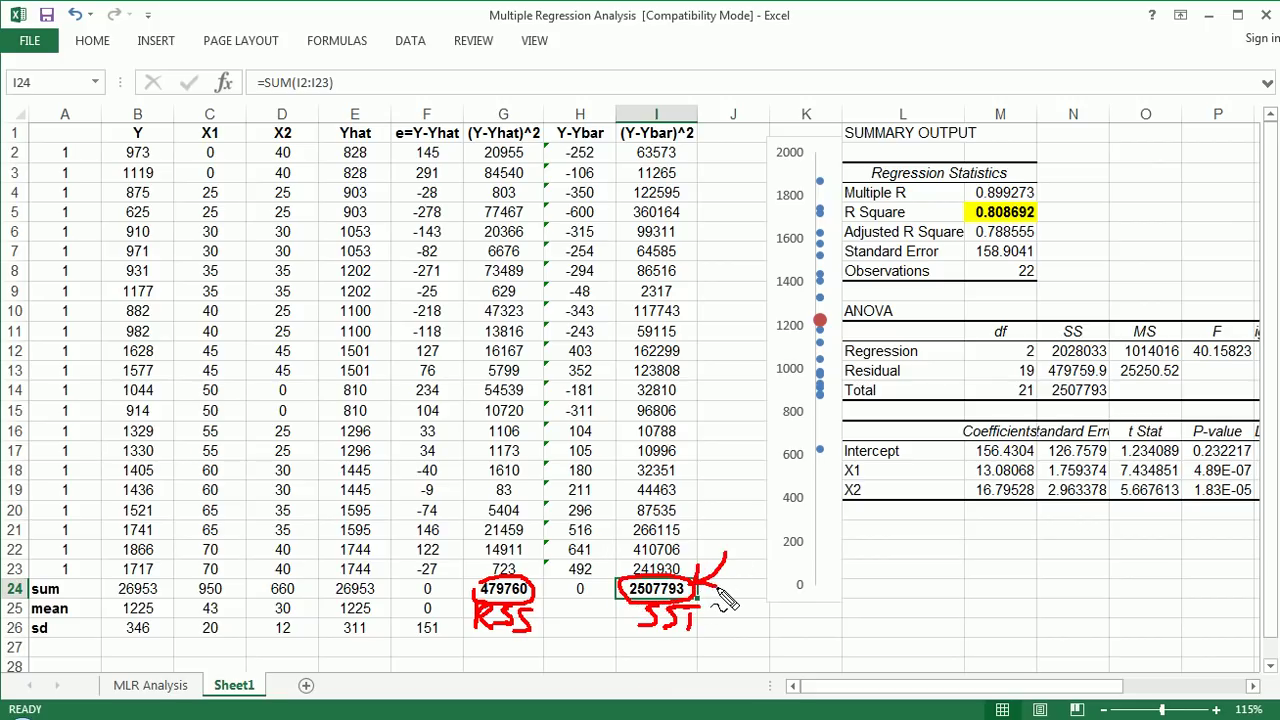
Circle the Y header, add arrows at the two totals, and draw larger circles around the RSS and SST totals with their labels.
mouse_move(150, 124)
mouse_down()
mouse_move(126, 120)
mouse_move(148, 164)
mouse_move(152, 126)
mouse_up()
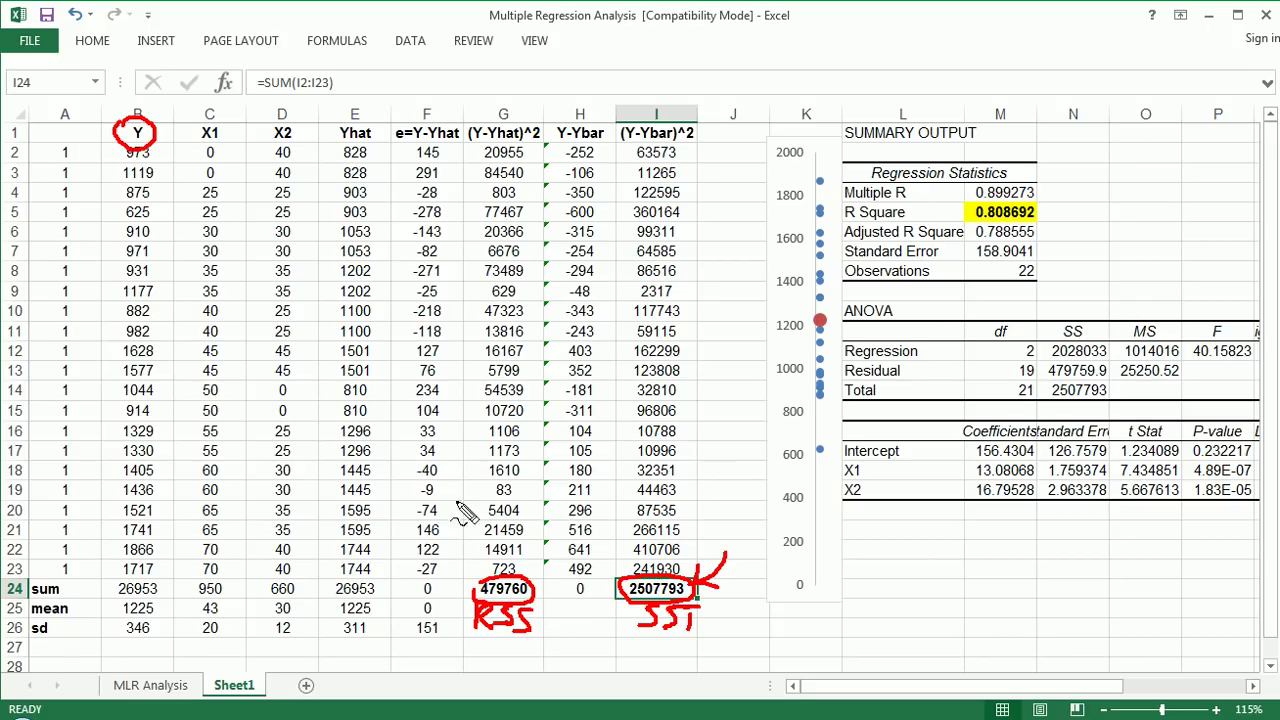
mouse_move(527, 553)
mouse_down()
mouse_move(522, 590)
mouse_move(512, 576)
mouse_move(530, 575)
mouse_up()
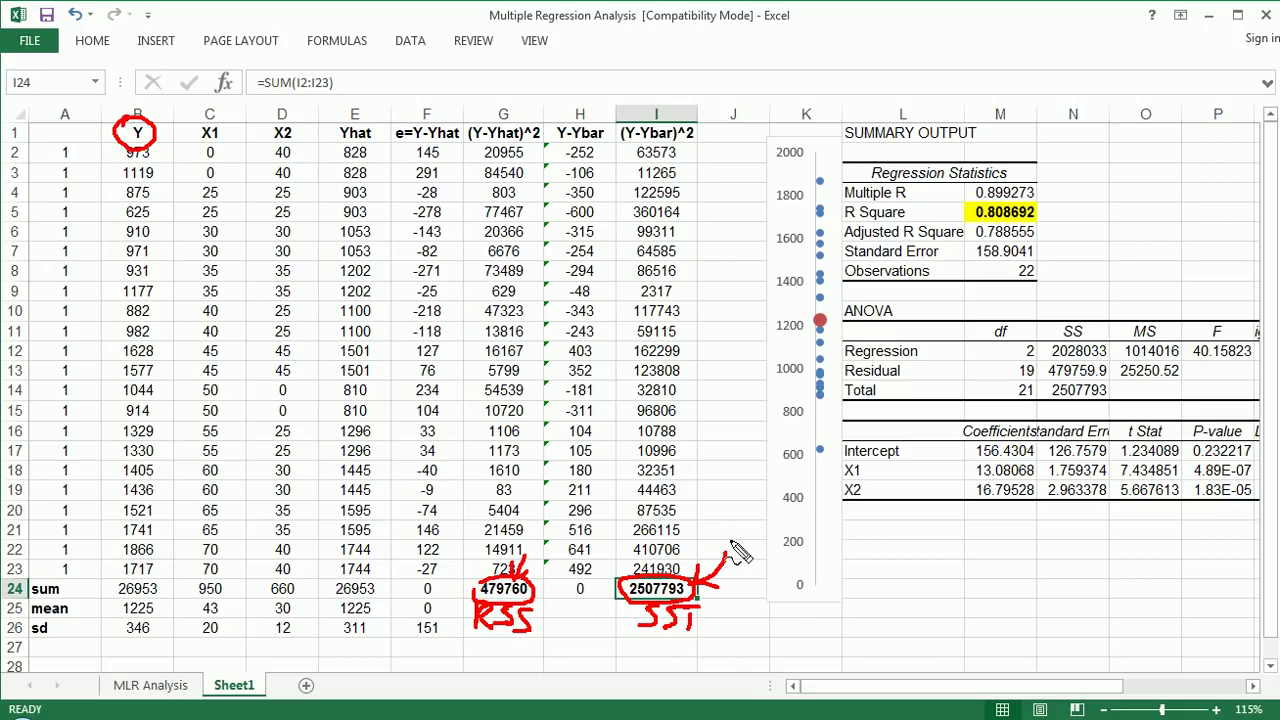
drag(734, 537, 735, 568)
mouse_move(620, 580)
mouse_down()
mouse_move(745, 610)
mouse_move(608, 628)
mouse_move(632, 558)
mouse_up()
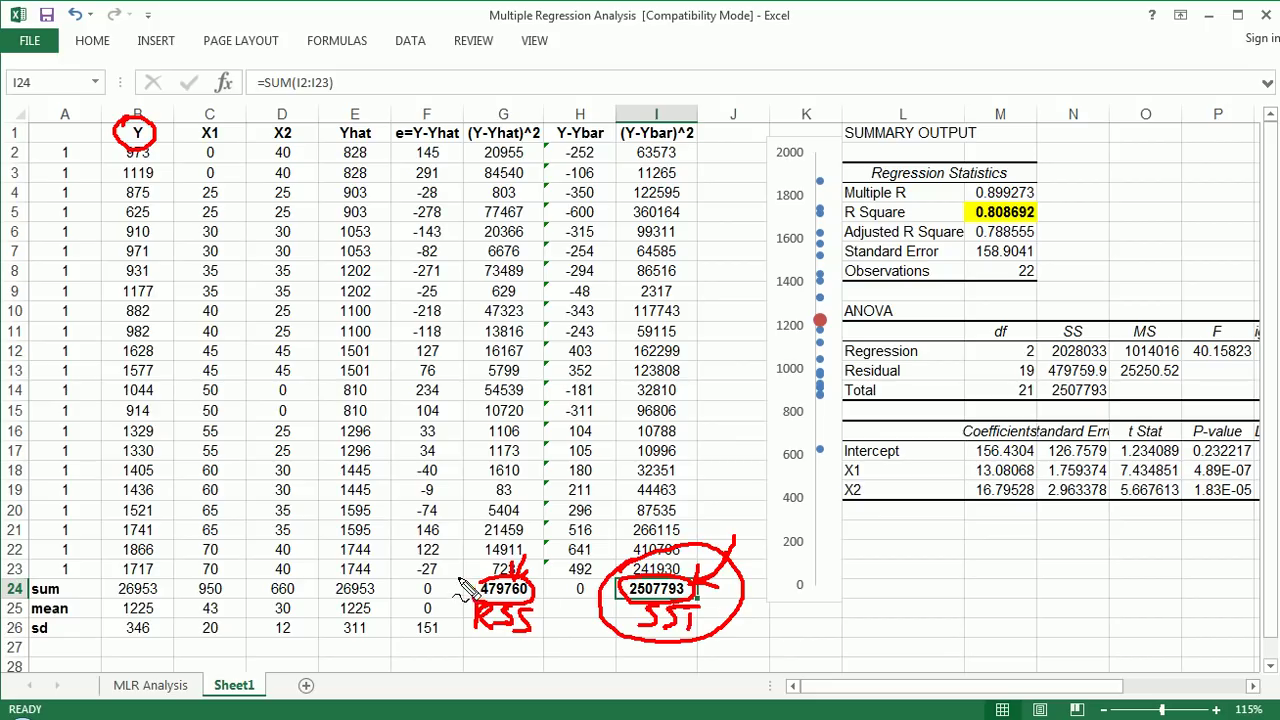
mouse_move(466, 587)
mouse_down()
mouse_move(530, 566)
mouse_move(548, 636)
mouse_move(450, 615)
mouse_move(462, 590)
mouse_up()
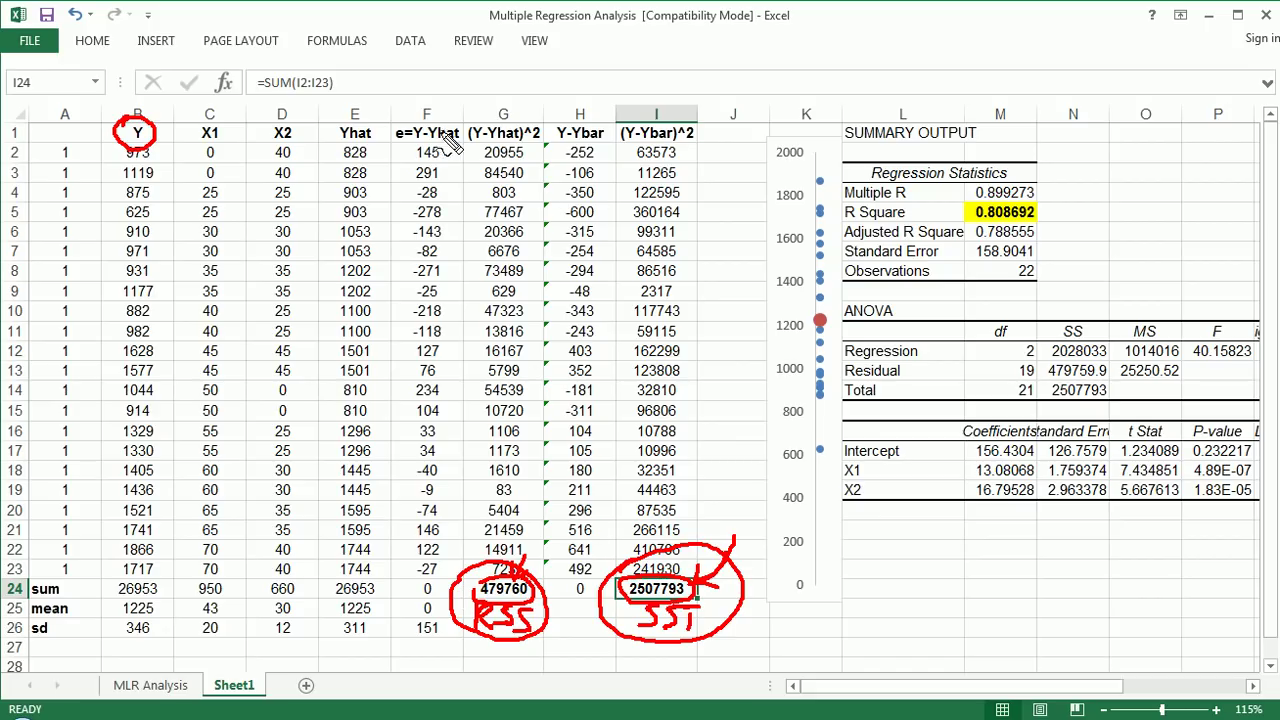
Underline Yhat in the (Y-Yhat)^2 header and mark the regression output, circling its coefficients in red.
drag(489, 143, 521, 145)
mouse_move(825, 101)
mouse_down()
mouse_move(885, 102)
mouse_move(1222, 335)
mouse_move(1172, 482)
mouse_up()
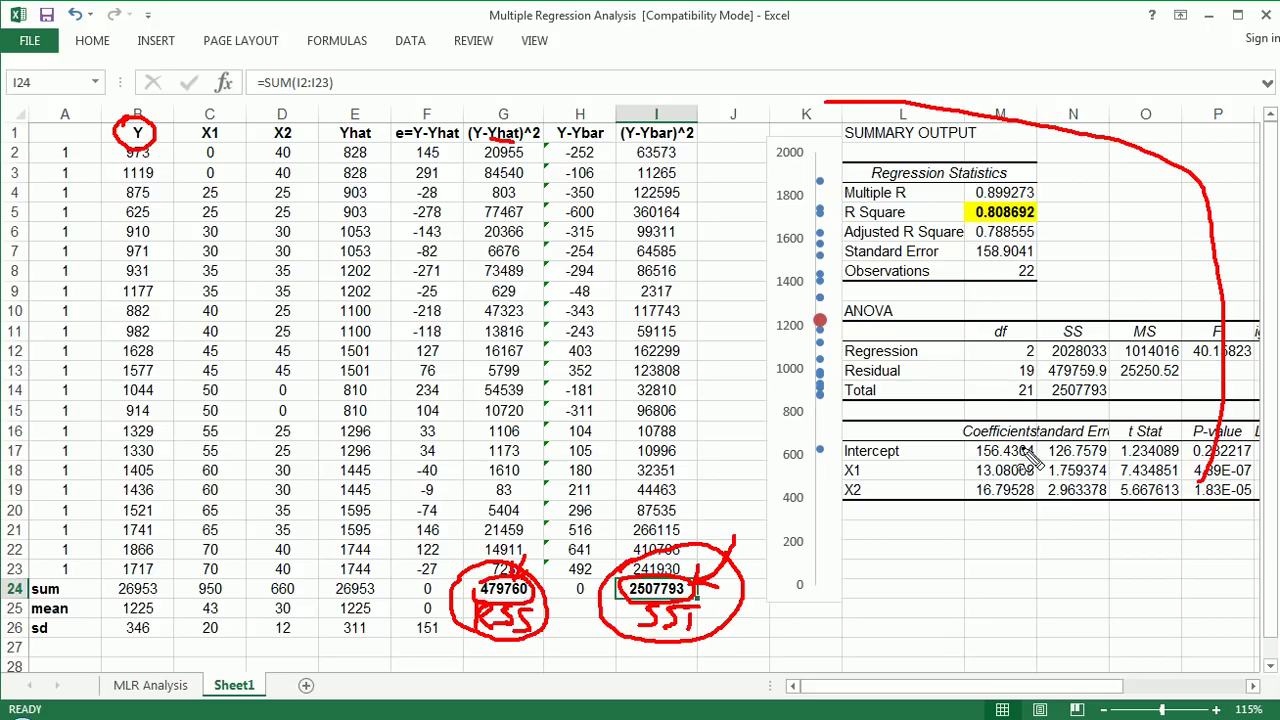
drag(957, 423, 1030, 428)
drag(958, 486, 968, 425)
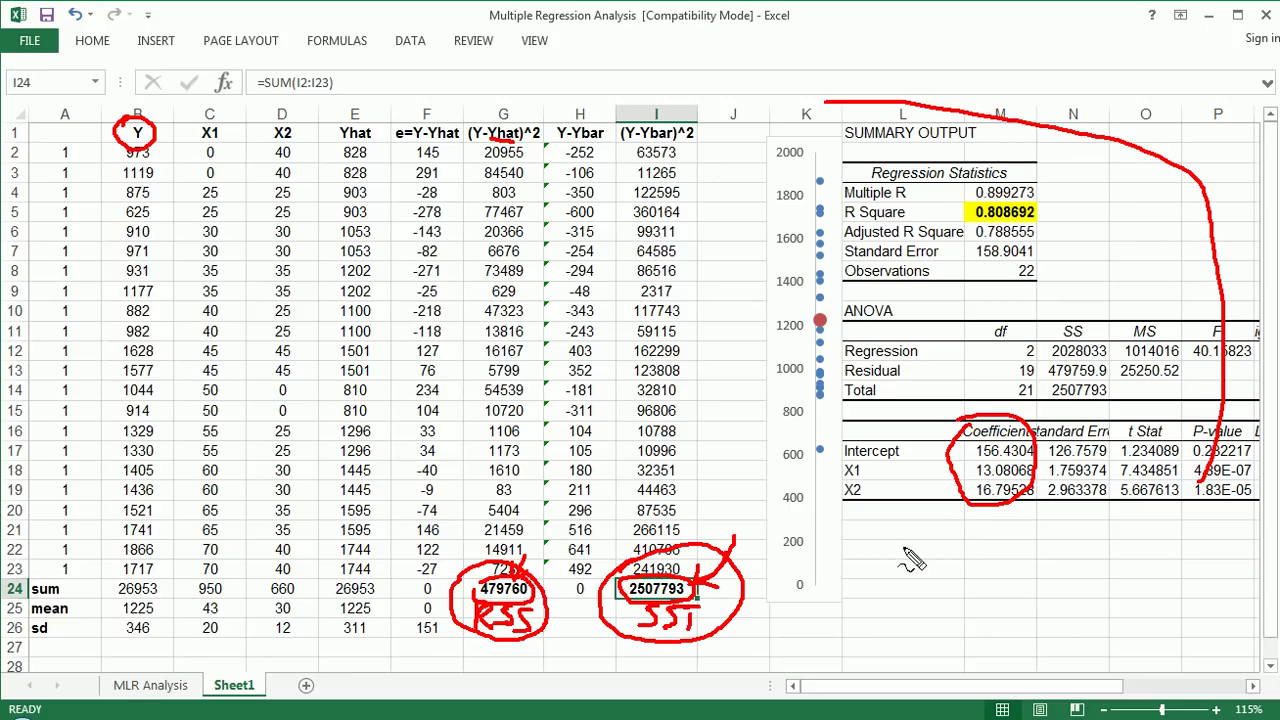
Draw longer red arrows toward the SST and RSS totals, then clear all marks and select G24.
drag(737, 493, 734, 545)
mouse_move(593, 482)
mouse_down()
mouse_move(541, 558)
mouse_move(522, 560)
mouse_up()
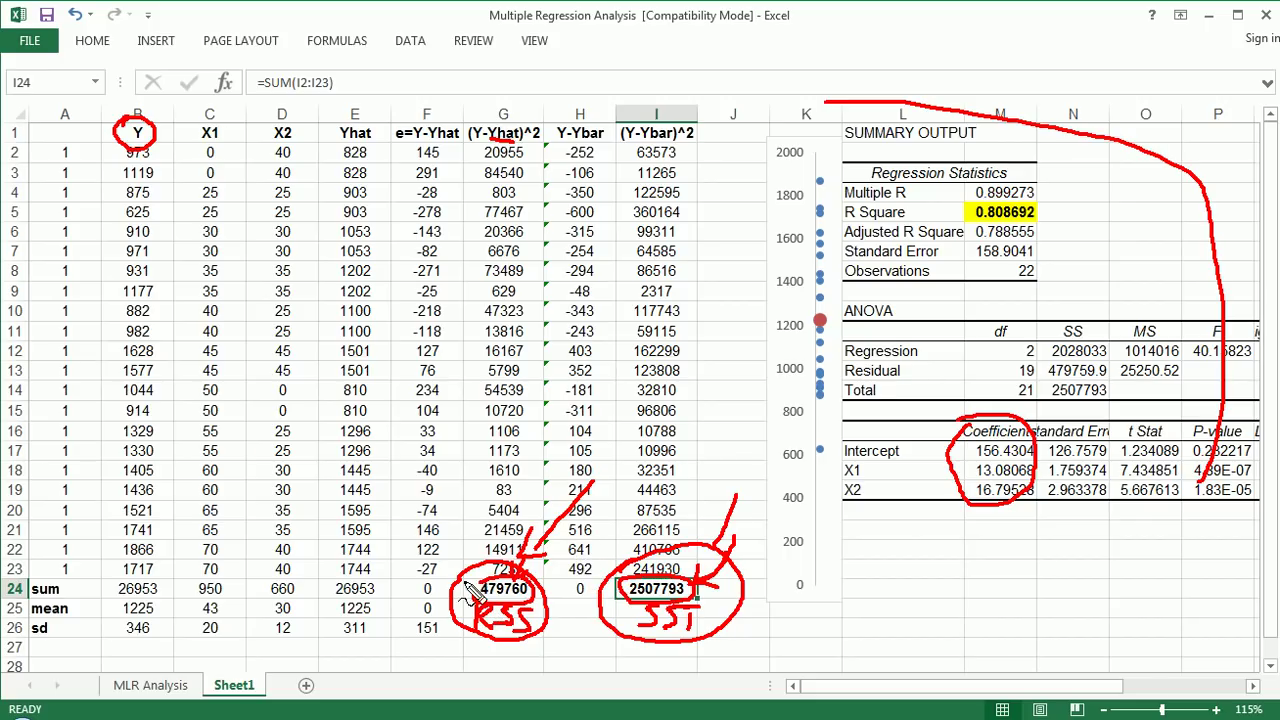
key(Escape)
click(493, 598)
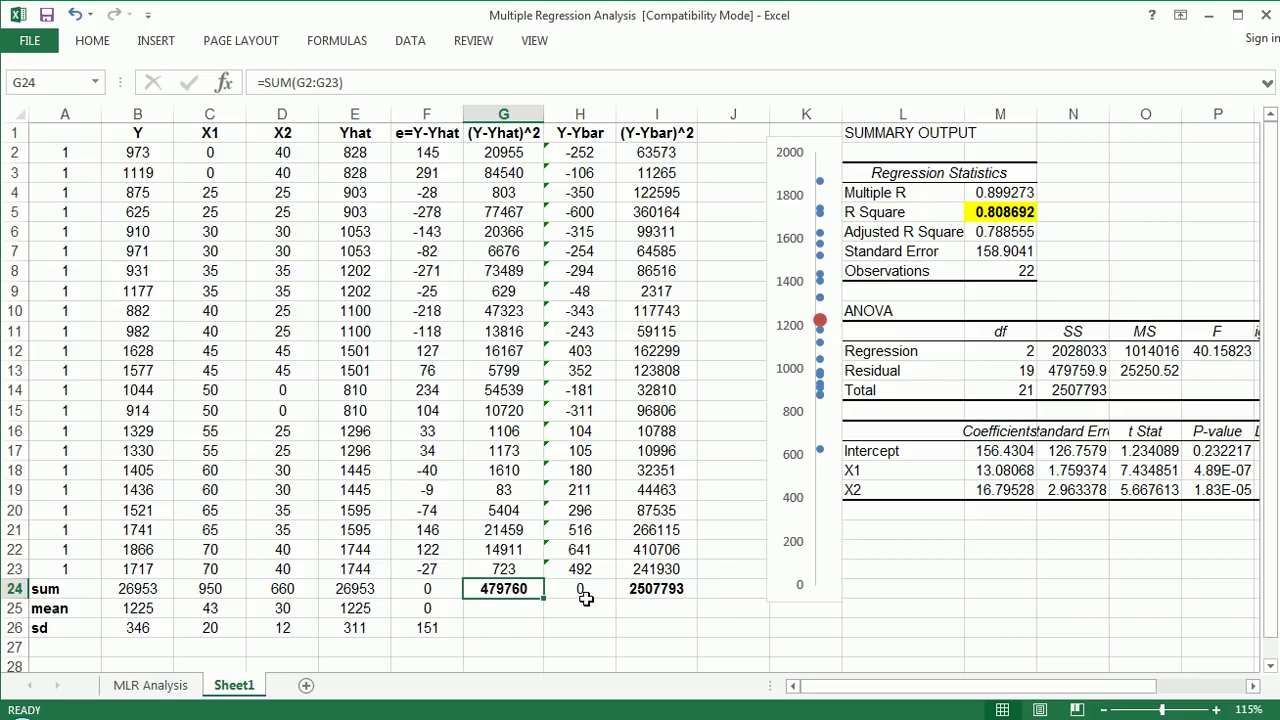
Circle the sums of (Y-Yhat)^2 and (Y-Ybar)^2 in red, then erase both circles.
key(ctrl+2)
mouse_move(465, 592)
mouse_down()
mouse_move(540, 610)
mouse_move(478, 612)
mouse_move(467, 597)
mouse_move(478, 584)
mouse_up()
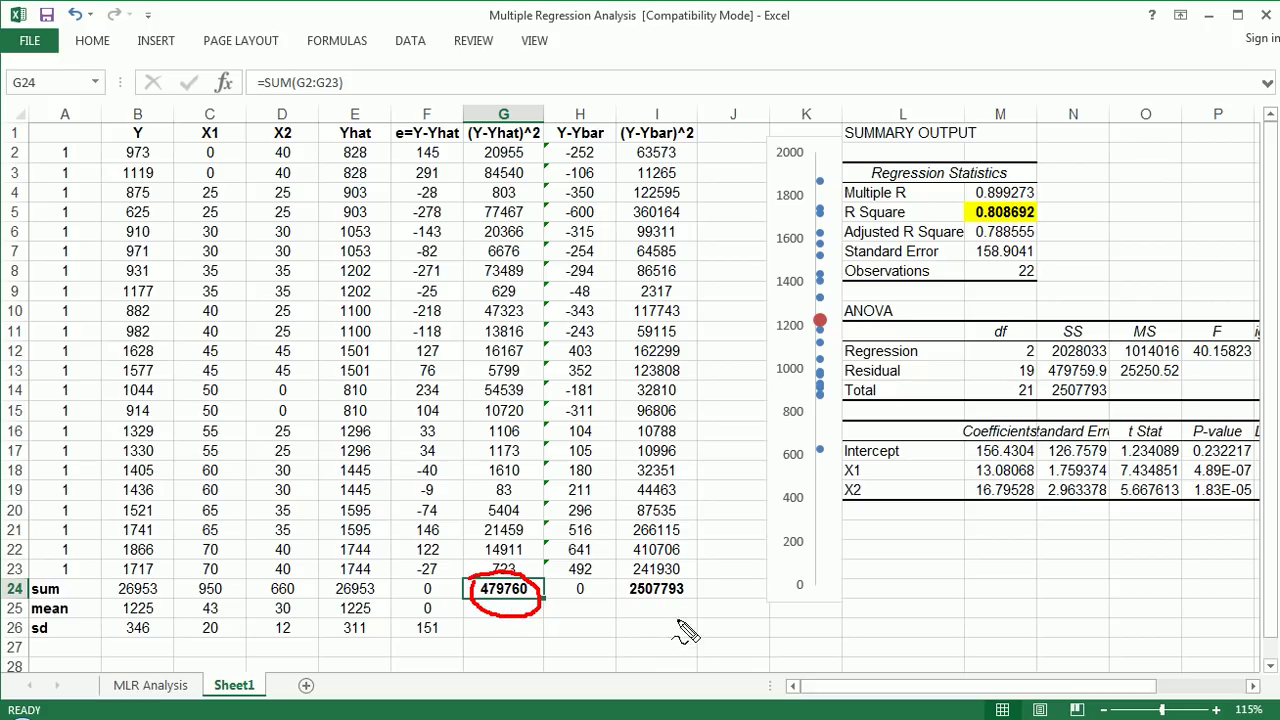
mouse_move(625, 585)
mouse_down()
mouse_move(677, 629)
mouse_move(618, 600)
mouse_up()
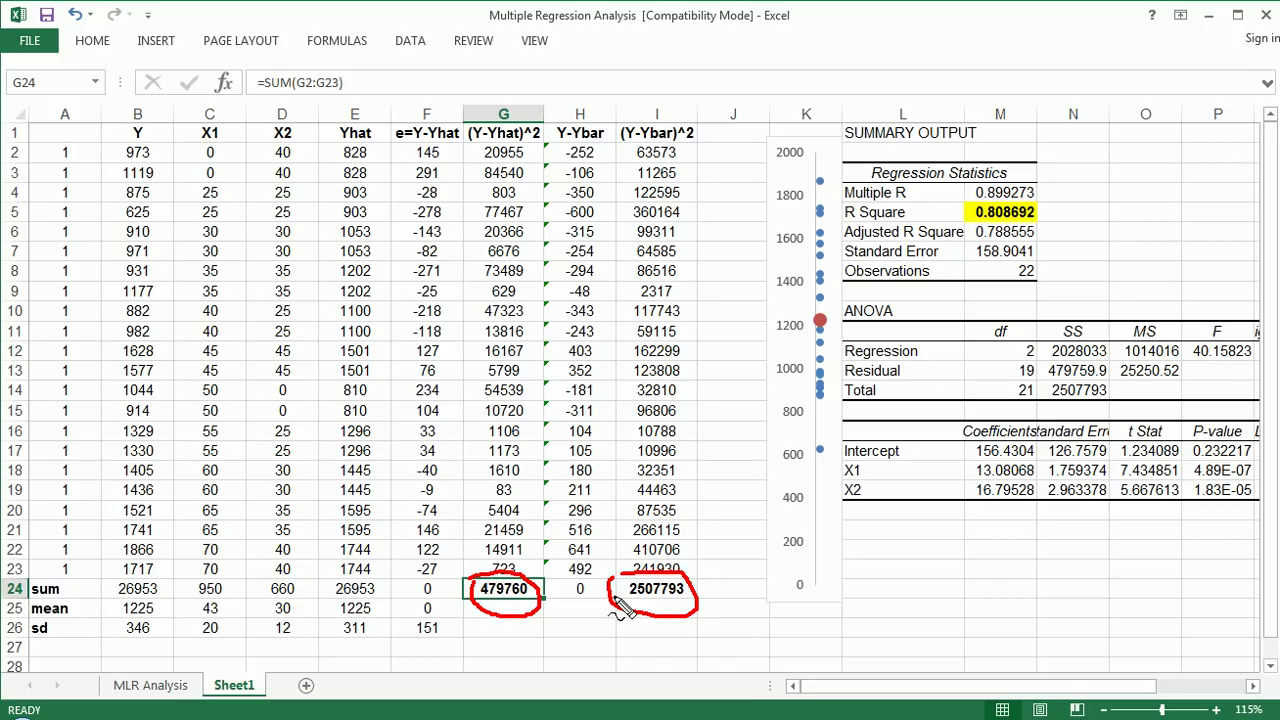
key(e)
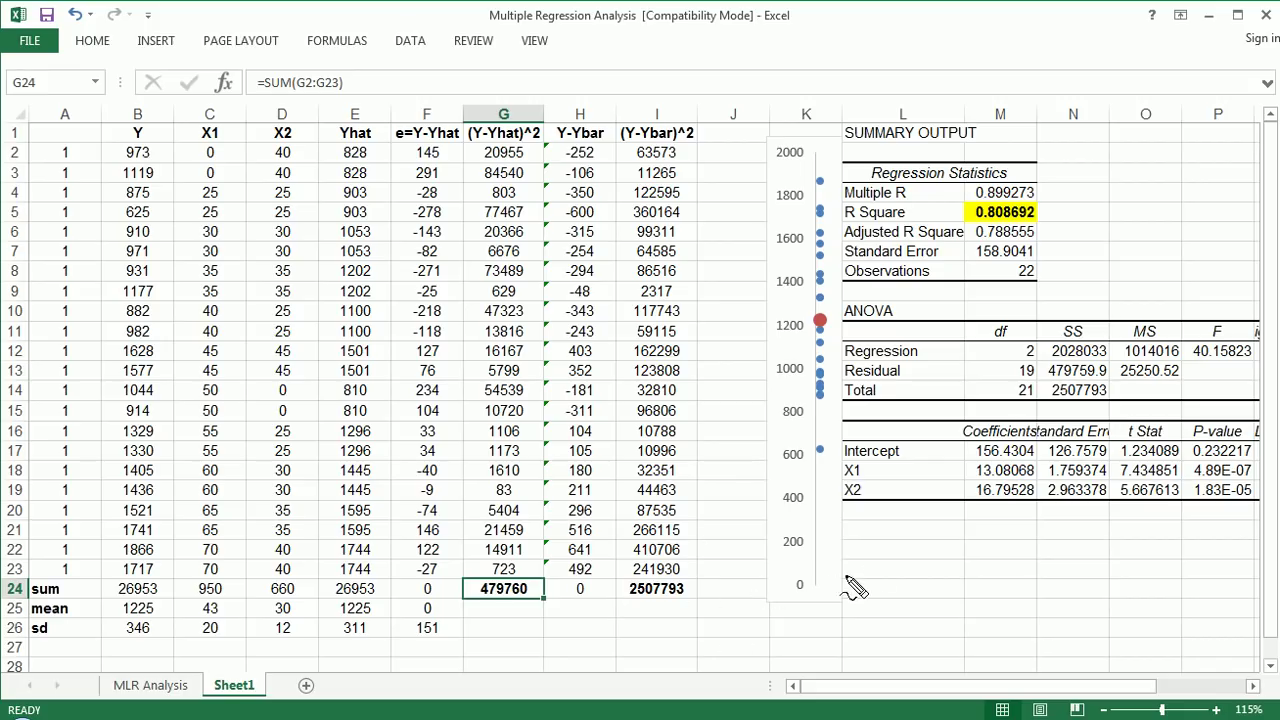
Handwrite R² = with the fraction RSS over SST in red below the regression output, and circle the R Square label.
mouse_move(870, 545)
mouse_down()
mouse_move(900, 592)
mouse_move(894, 537)
mouse_move(905, 545)
mouse_up()
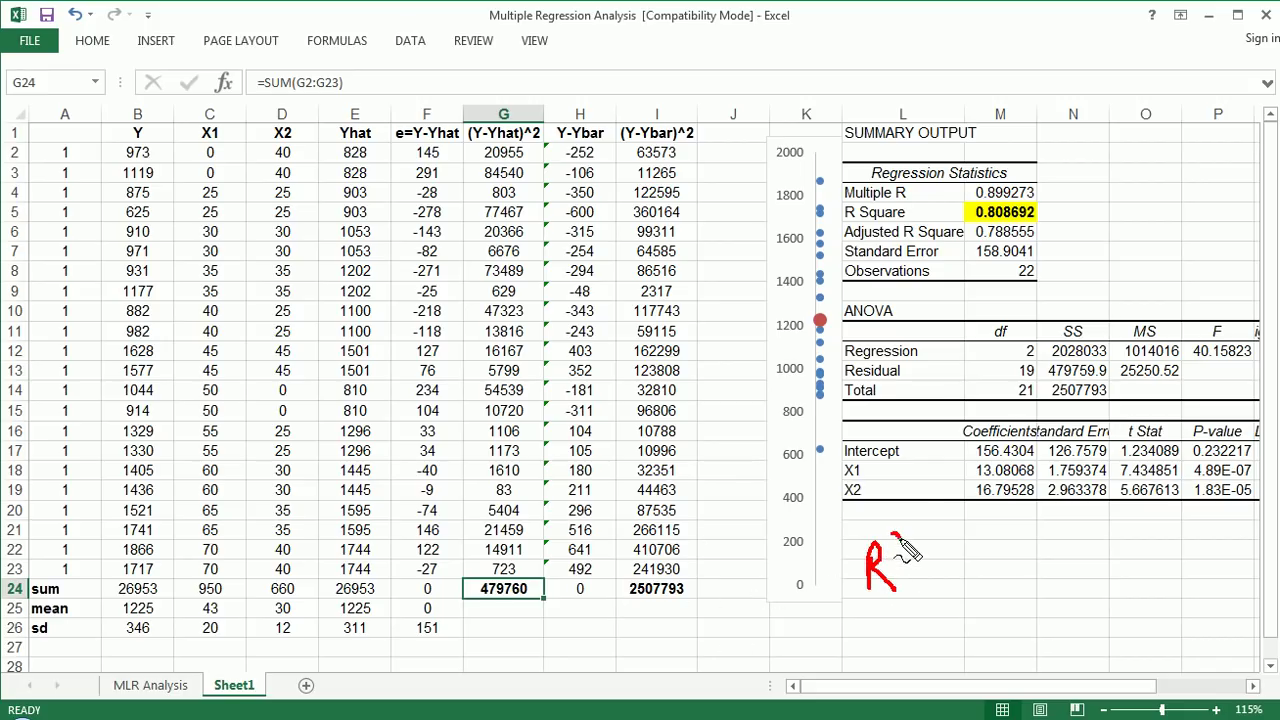
mouse_move(836, 204)
mouse_down()
mouse_move(930, 212)
mouse_move(833, 214)
mouse_up()
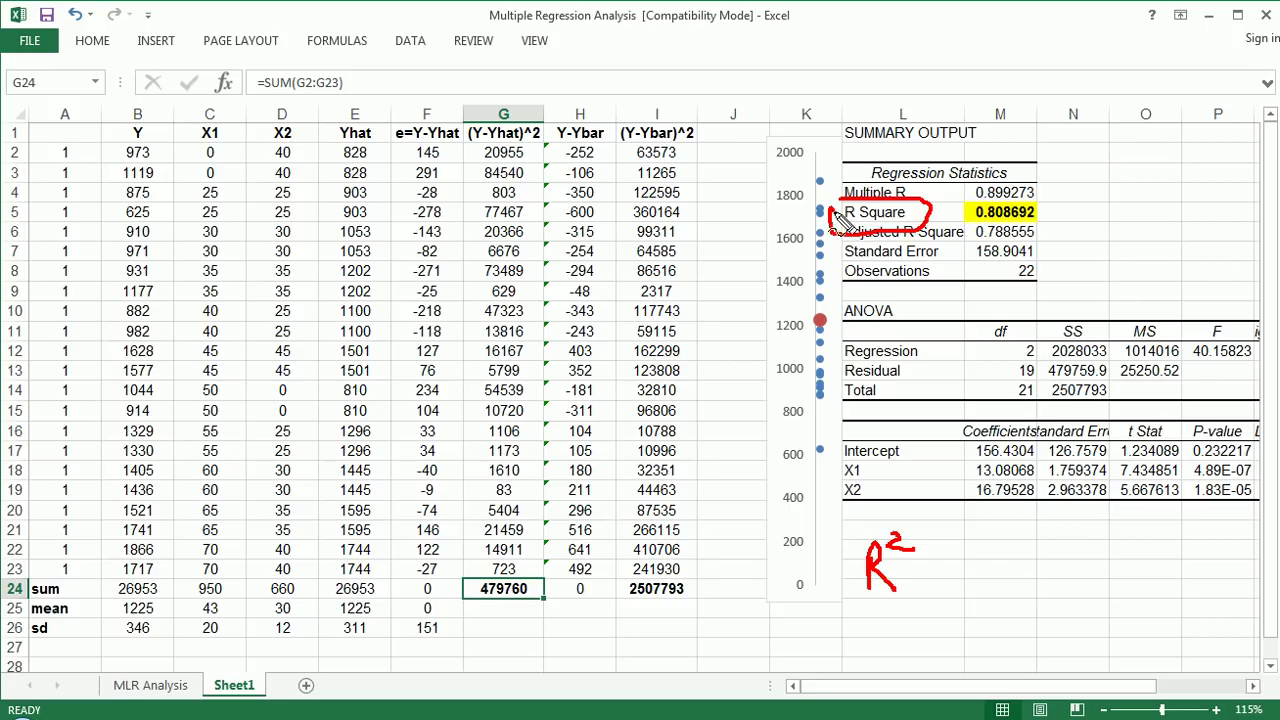
drag(946, 558, 968, 565)
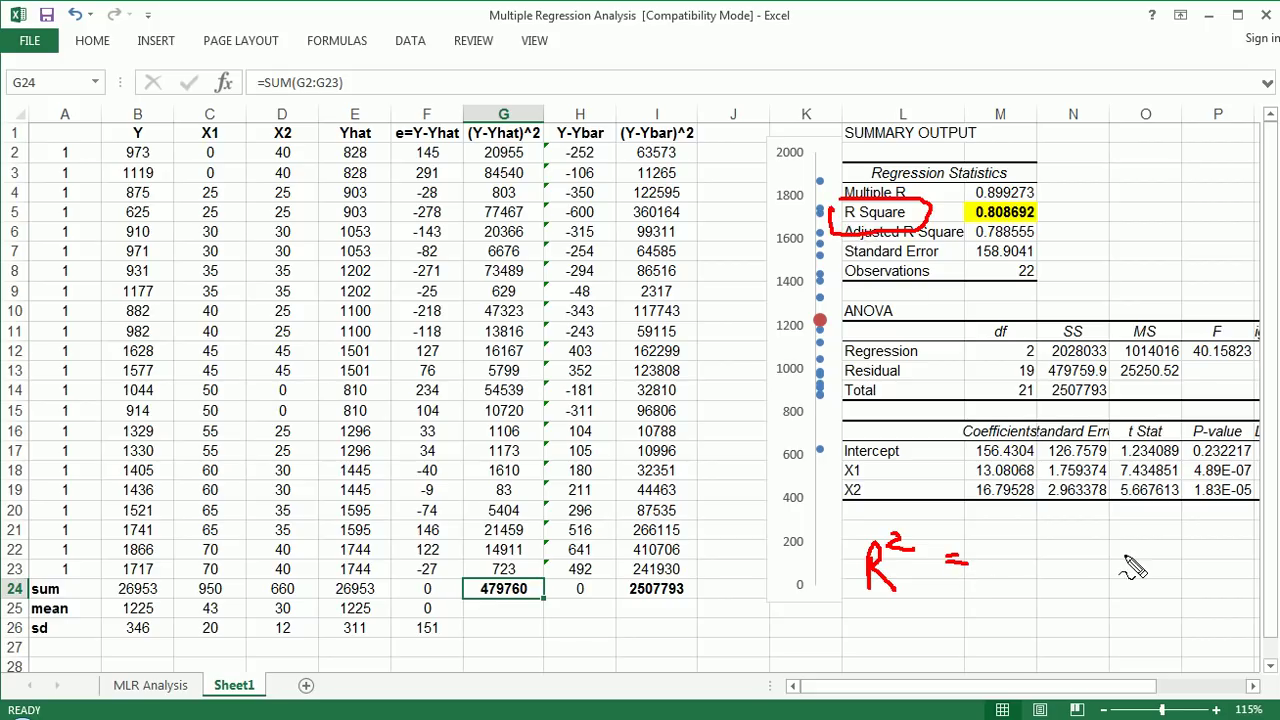
mouse_move(1119, 522)
mouse_down()
mouse_move(1119, 545)
mouse_move(1155, 542)
mouse_up()
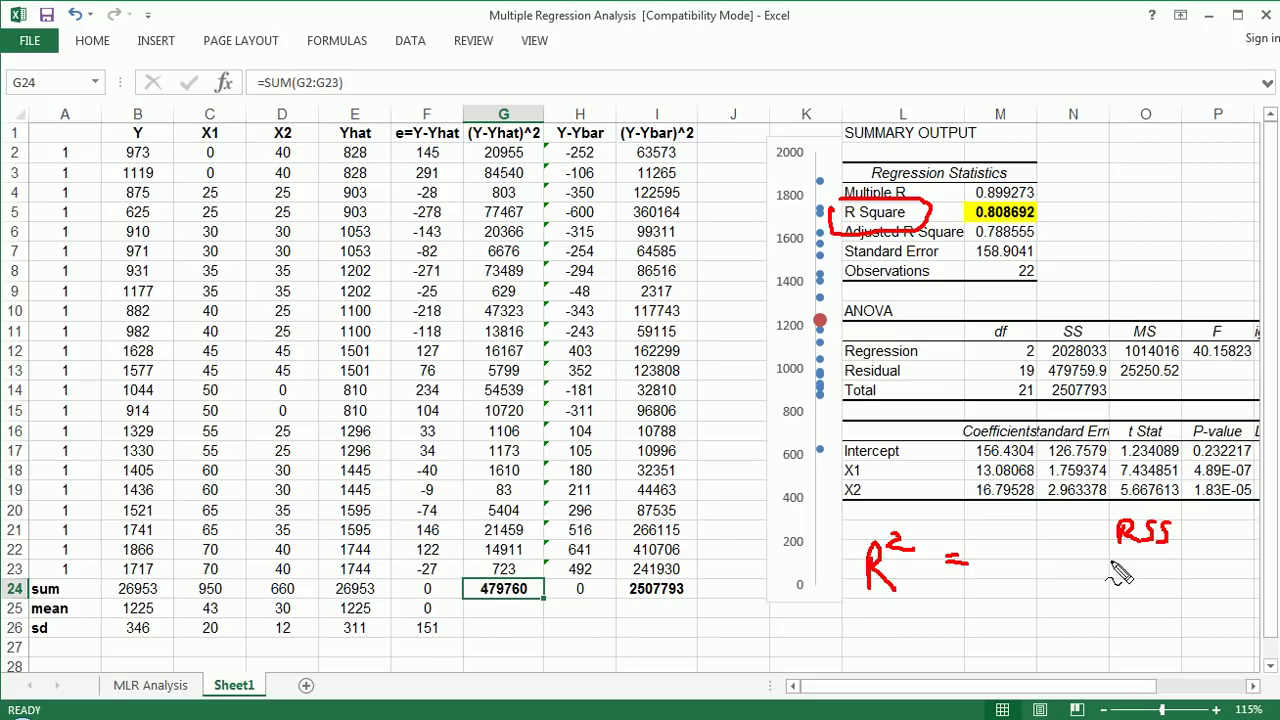
mouse_move(1098, 551)
mouse_down()
mouse_move(1198, 549)
mouse_move(1115, 572)
mouse_move(1134, 584)
mouse_move(1113, 592)
mouse_move(1204, 566)
mouse_up()
drag(1182, 567, 1181, 592)
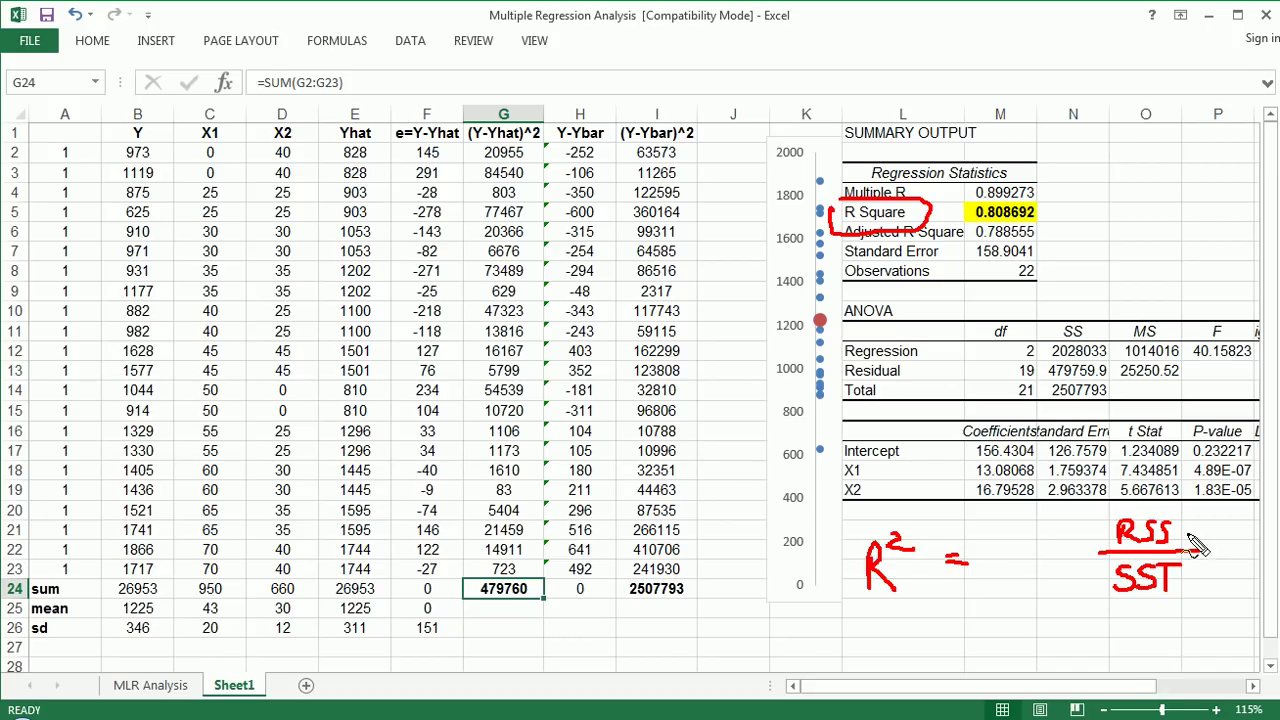
Draw an arrow up from RSS, circle the coefficients, and complete and box the formula R² = 1 − RSS/SST.
mouse_move(1141, 522)
mouse_down()
mouse_move(1166, 300)
mouse_move(1156, 284)
mouse_up()
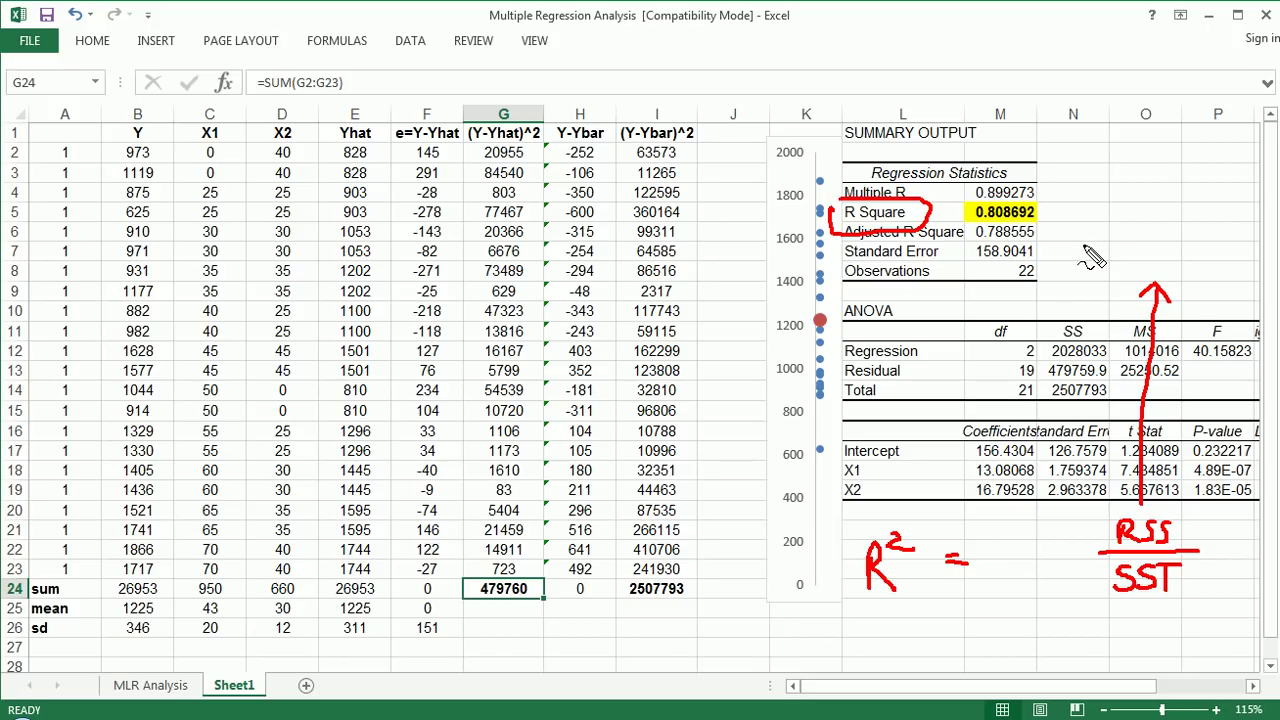
mouse_move(968, 433)
mouse_down()
mouse_move(1045, 482)
mouse_move(980, 445)
mouse_up()
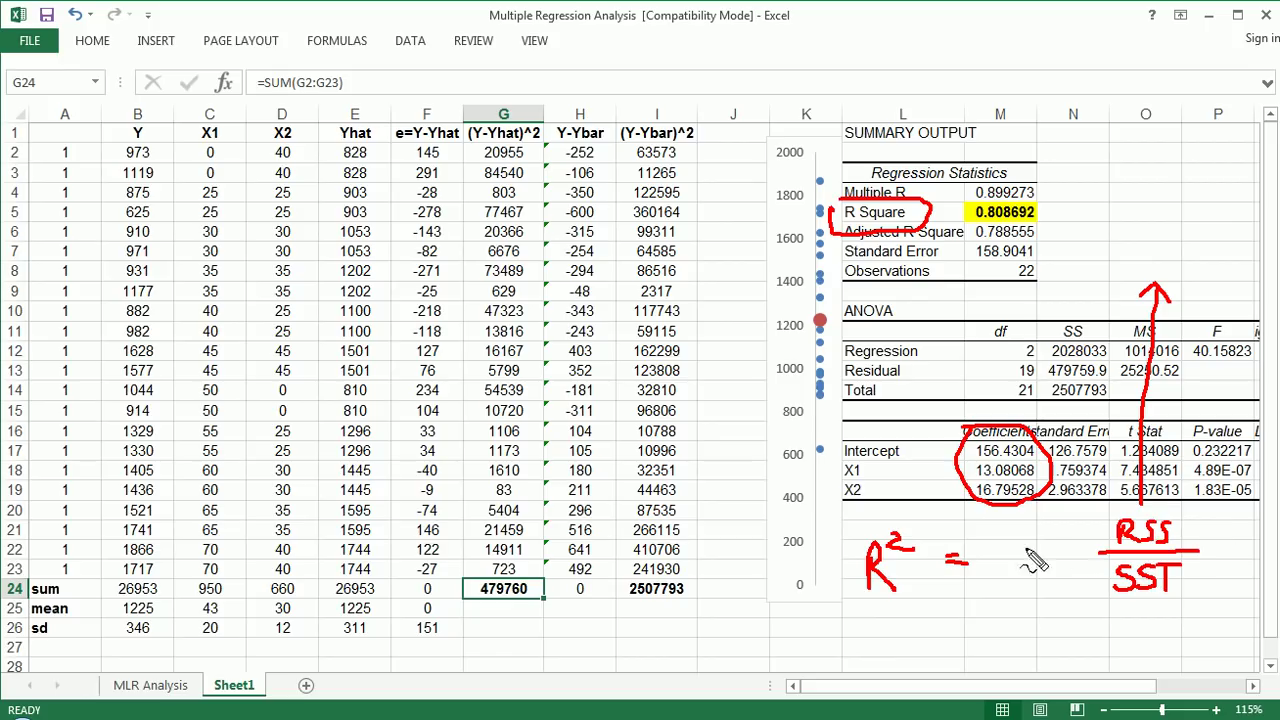
mouse_move(995, 530)
mouse_down()
mouse_move(997, 576)
mouse_move(1066, 548)
mouse_up()
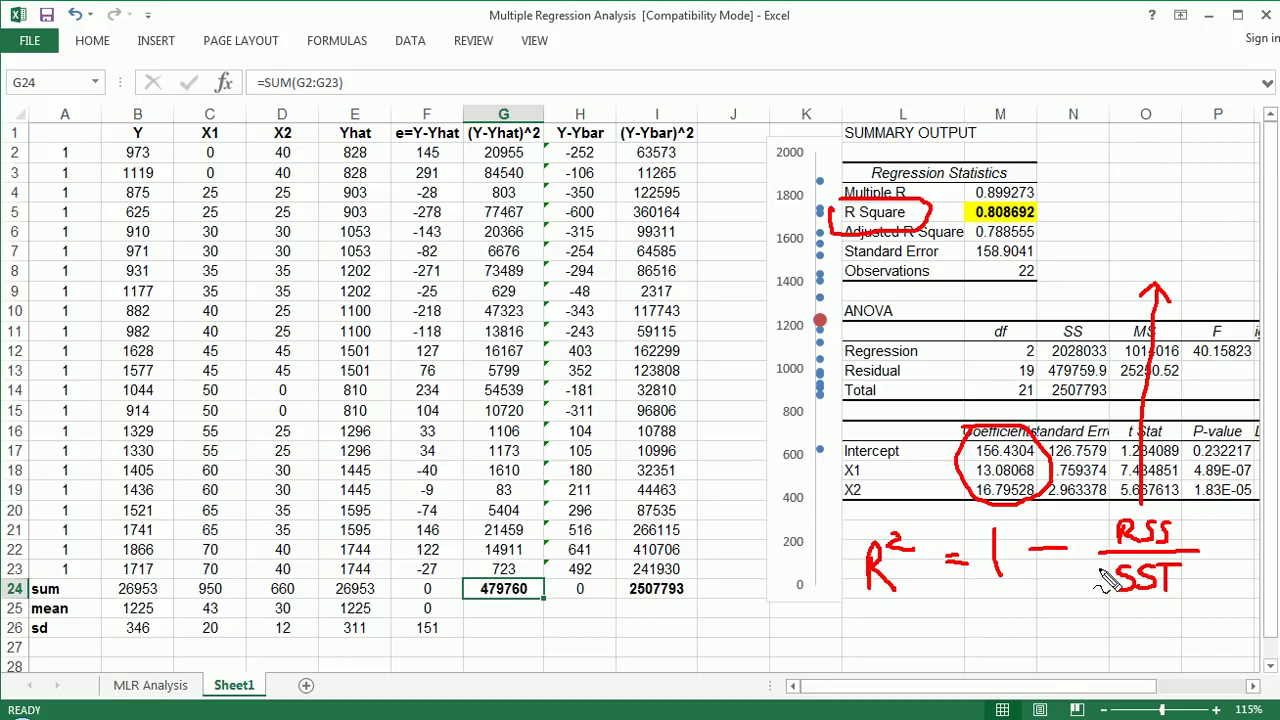
mouse_move(852, 520)
mouse_down()
mouse_move(850, 568)
mouse_move(882, 620)
mouse_move(1145, 625)
mouse_move(1213, 600)
mouse_move(1218, 514)
mouse_move(850, 510)
mouse_up()
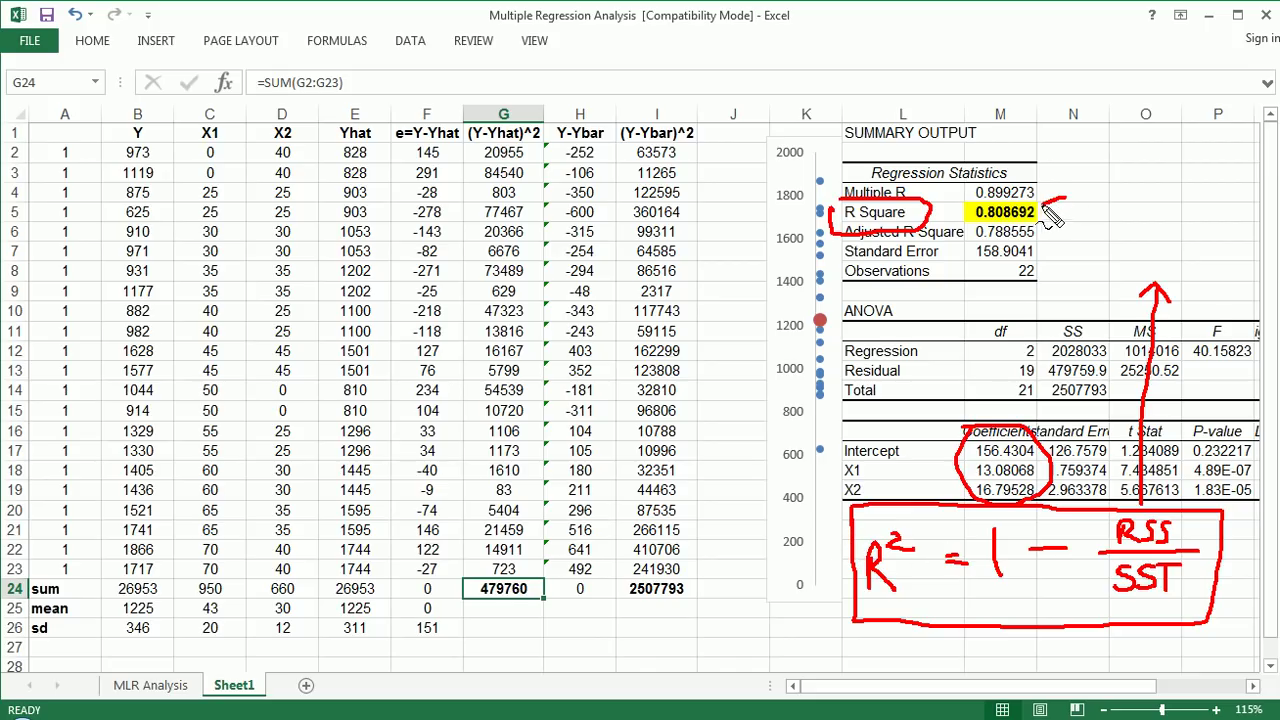
Draw an arrow at the R Square value, and circle the (Y-Yhat)^2 and (Y-Ybar)^2 sums with an arrow to each.
drag(1046, 201, 1044, 218)
mouse_move(488, 577)
mouse_down()
mouse_move(462, 592)
mouse_move(543, 590)
mouse_move(500, 618)
mouse_move(465, 585)
mouse_up()
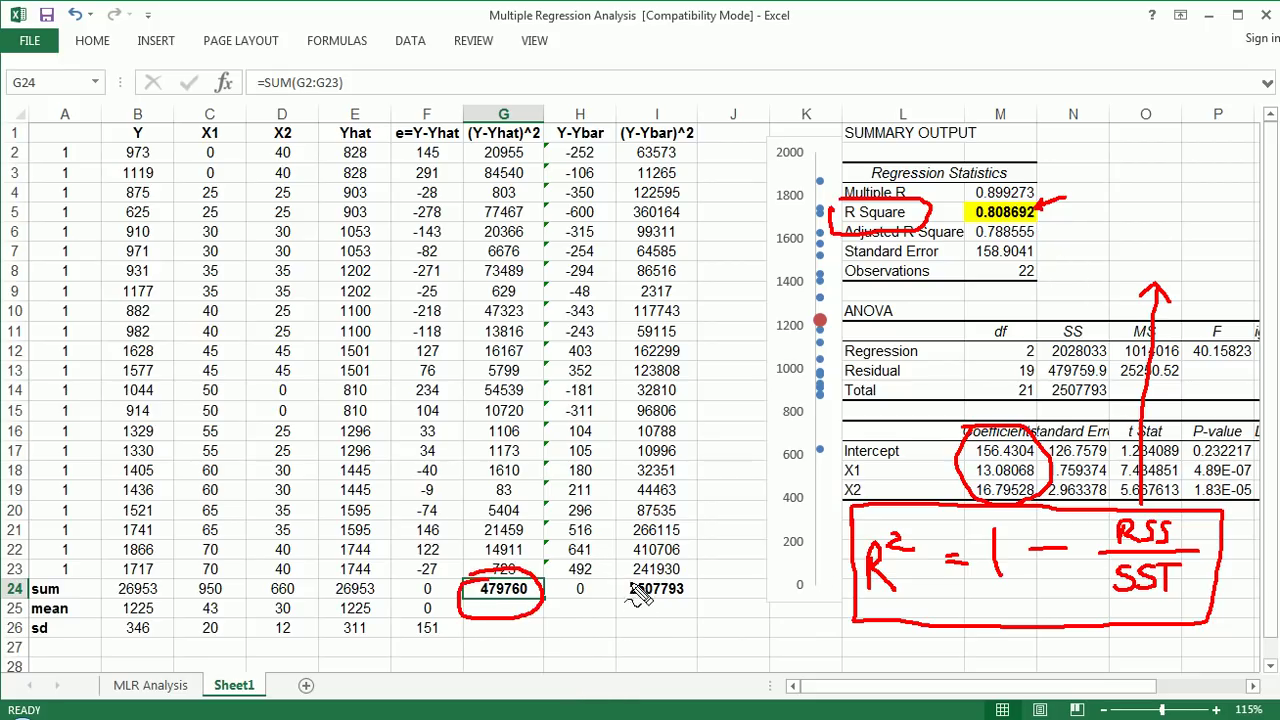
mouse_move(614, 577)
mouse_down()
mouse_move(660, 584)
mouse_move(675, 612)
mouse_move(616, 585)
mouse_up()
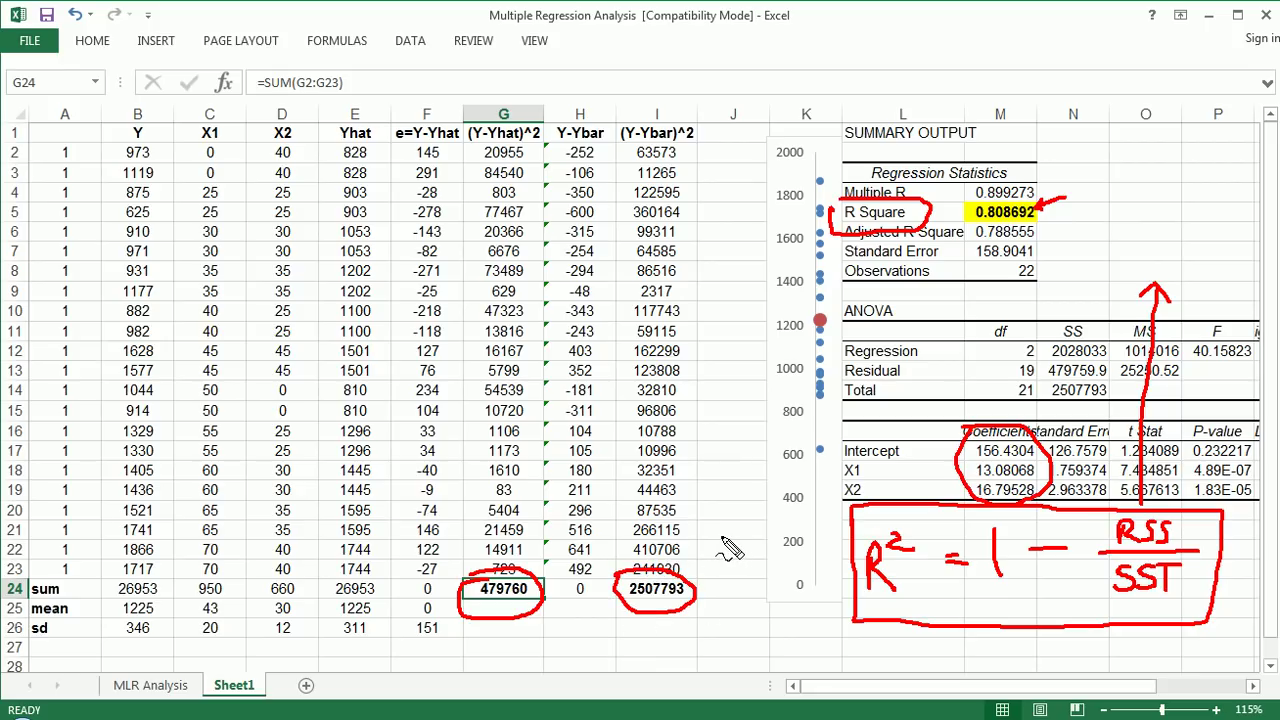
mouse_move(707, 545)
mouse_down()
mouse_move(682, 578)
mouse_move(695, 578)
mouse_up()
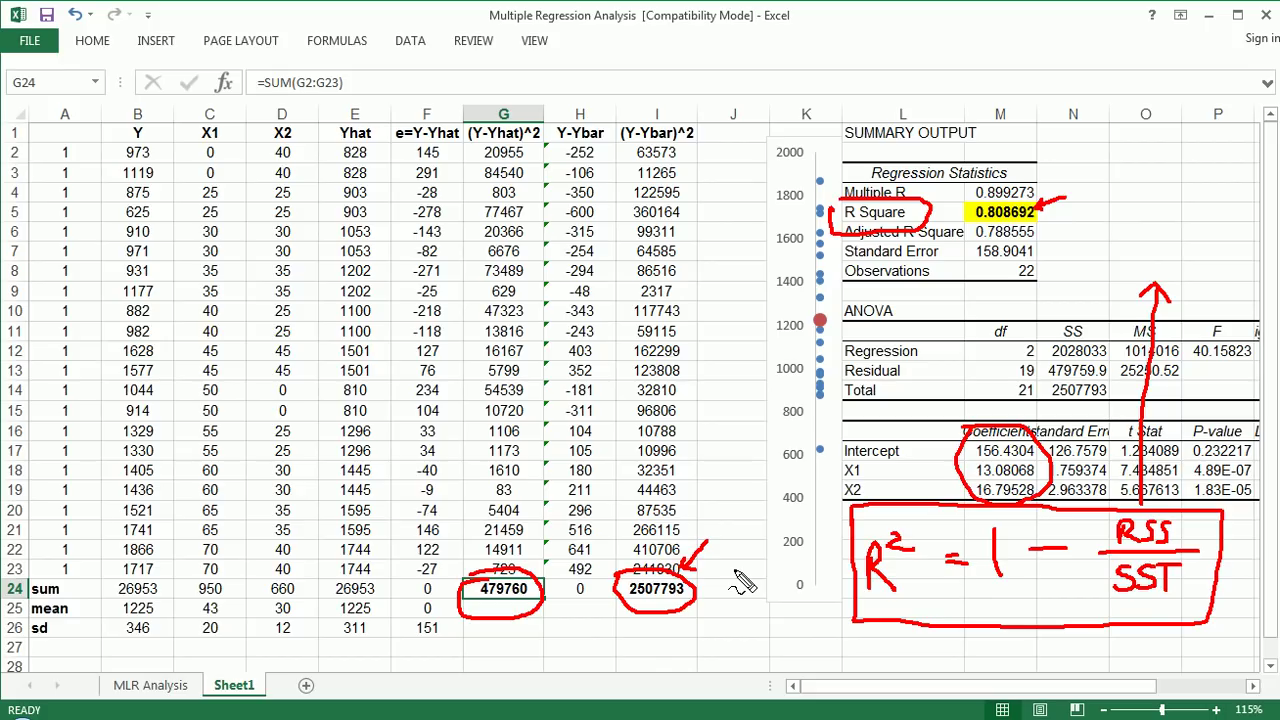
mouse_move(532, 530)
mouse_down()
mouse_move(522, 568)
mouse_move(511, 565)
mouse_up()
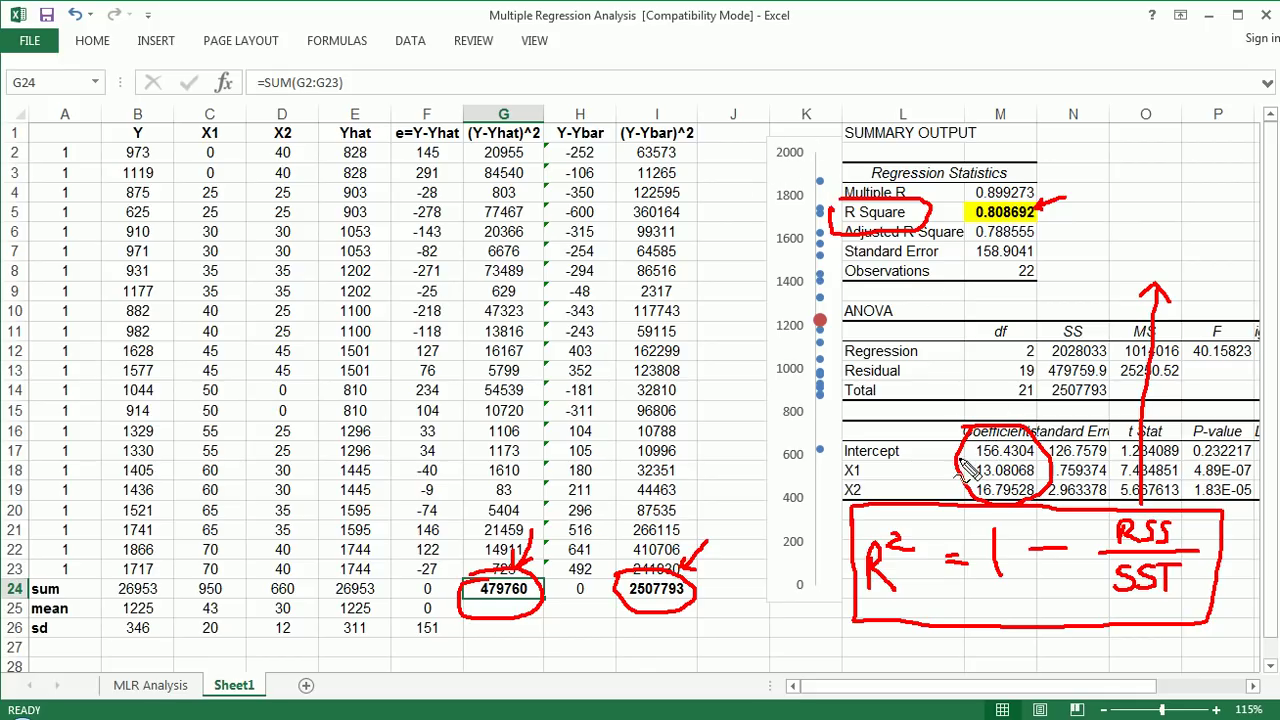
Draw an arc over the regression statistics, underline the two circled sums, and clear all the red marks.
mouse_move(848, 92)
mouse_down()
mouse_move(1020, 135)
mouse_move(1090, 225)
mouse_up()
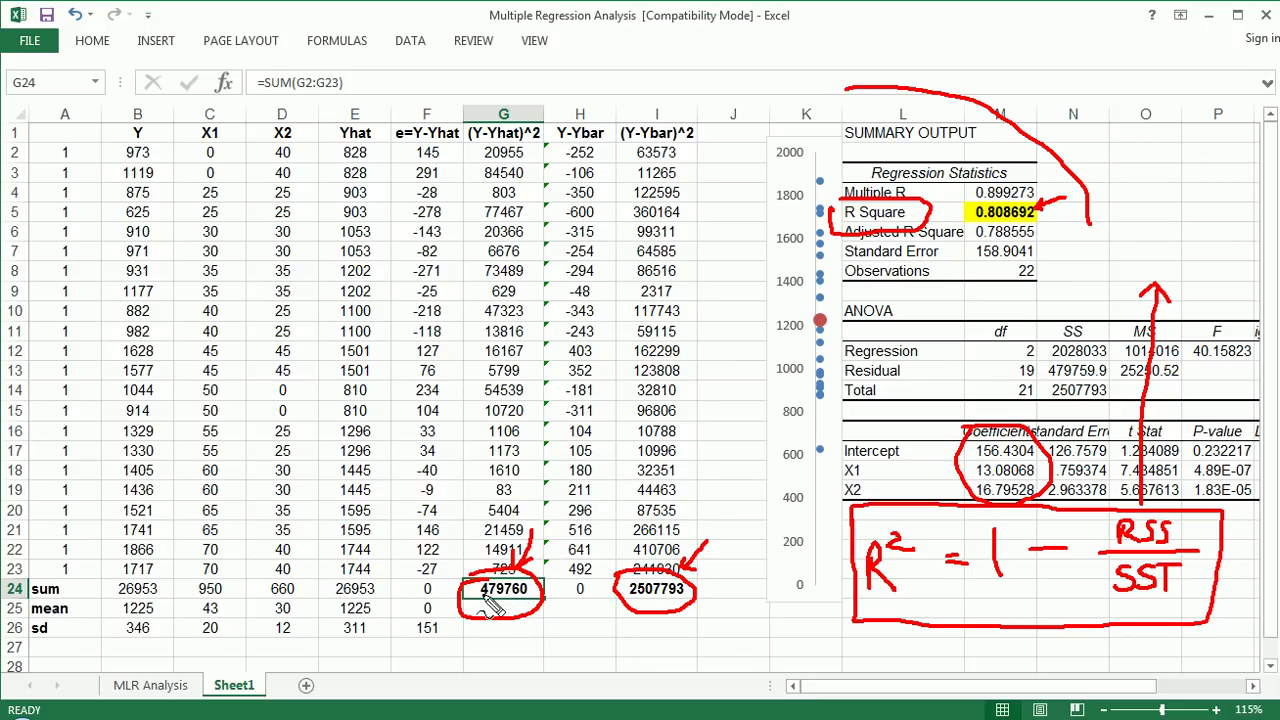
drag(474, 604, 532, 606)
drag(630, 602, 668, 610)
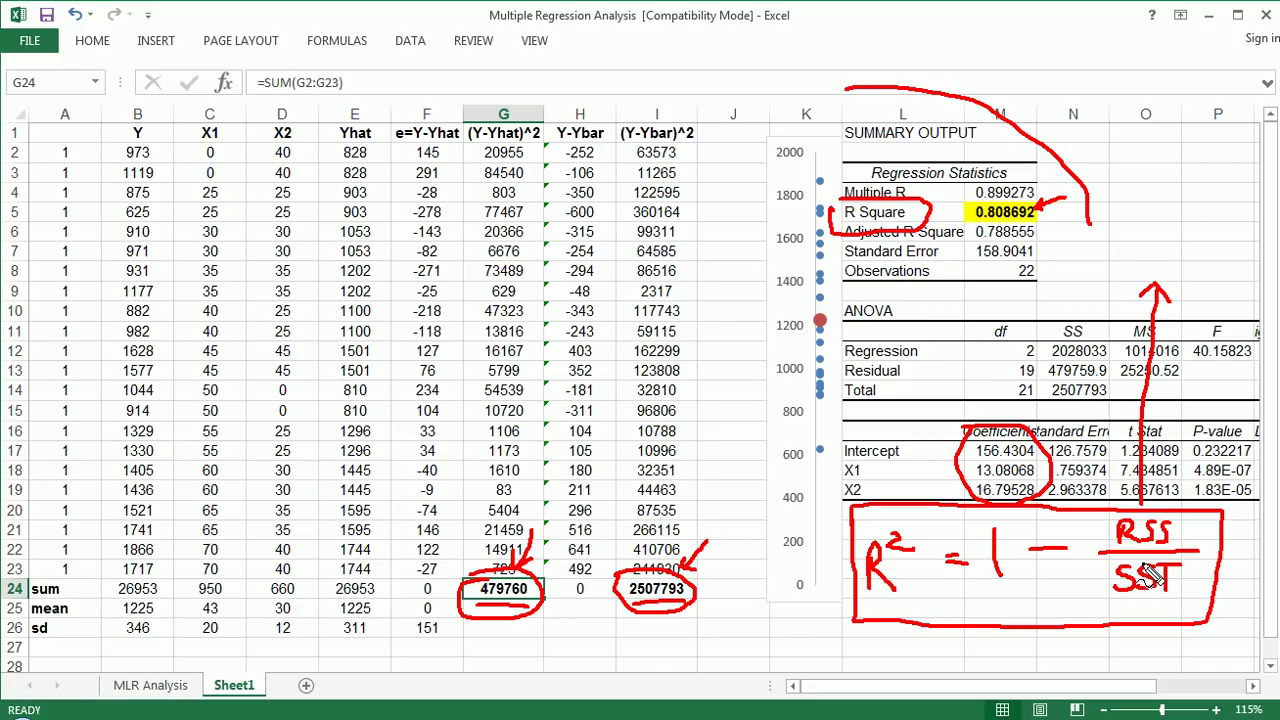
key(Escape)
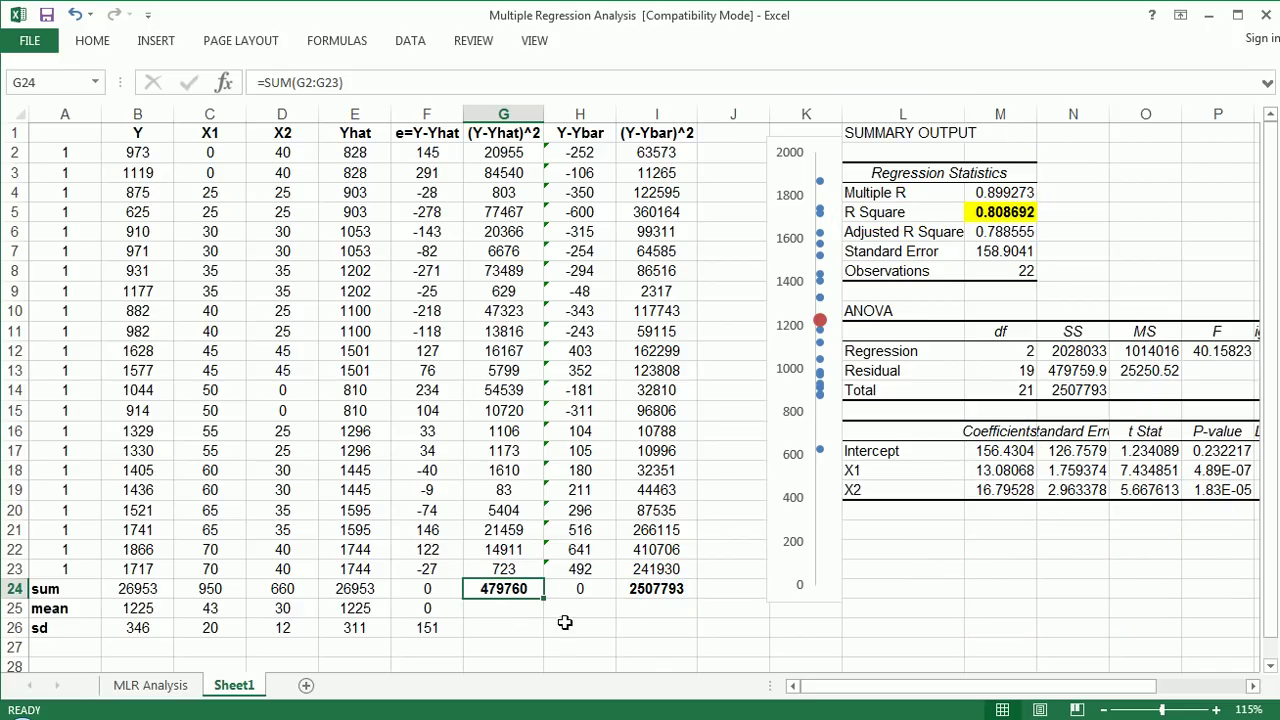
Enter the formula =G24/I24 in cell H26 to divide RSS by SST.
click(670, 631)
click(600, 627)
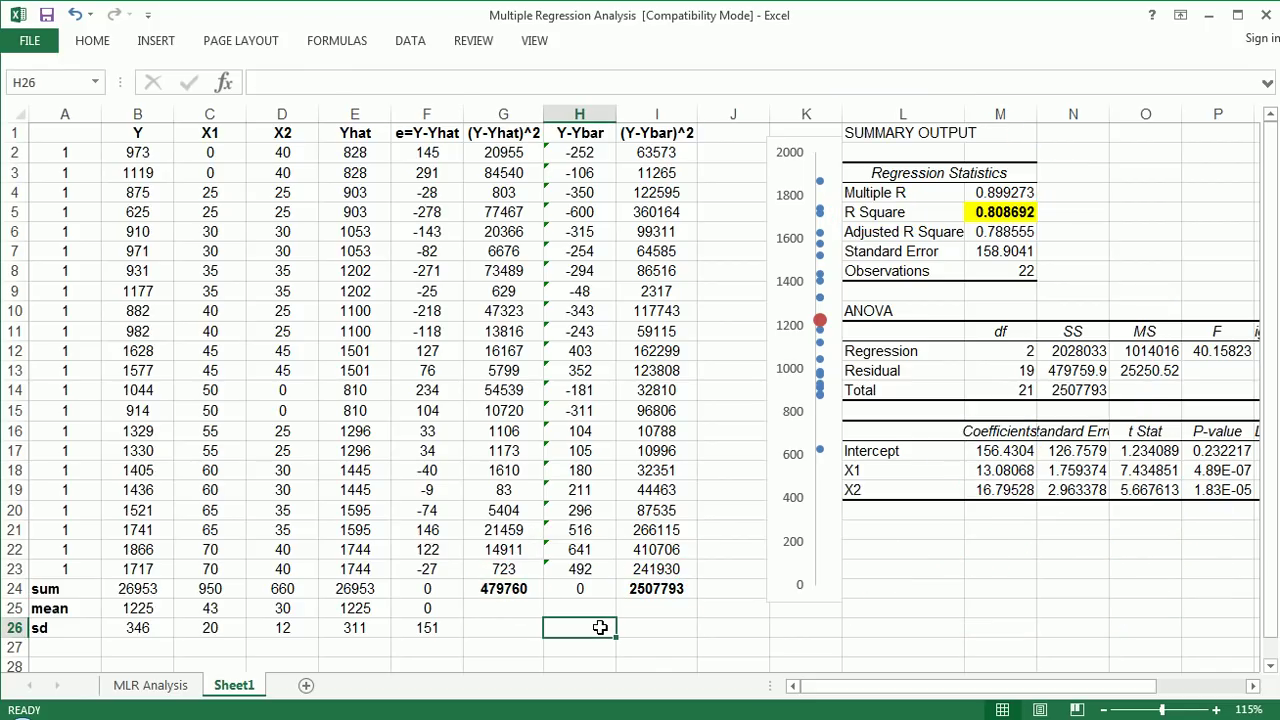
text(=)
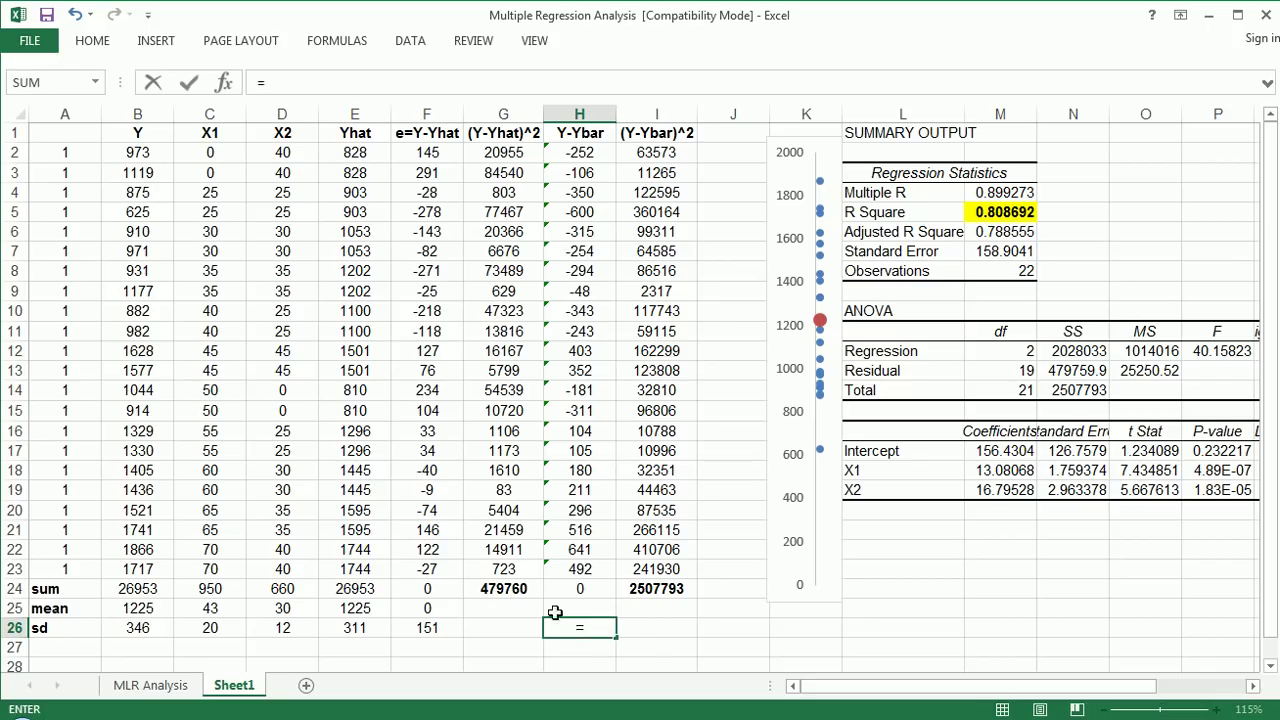
click(525, 592)
text(/)
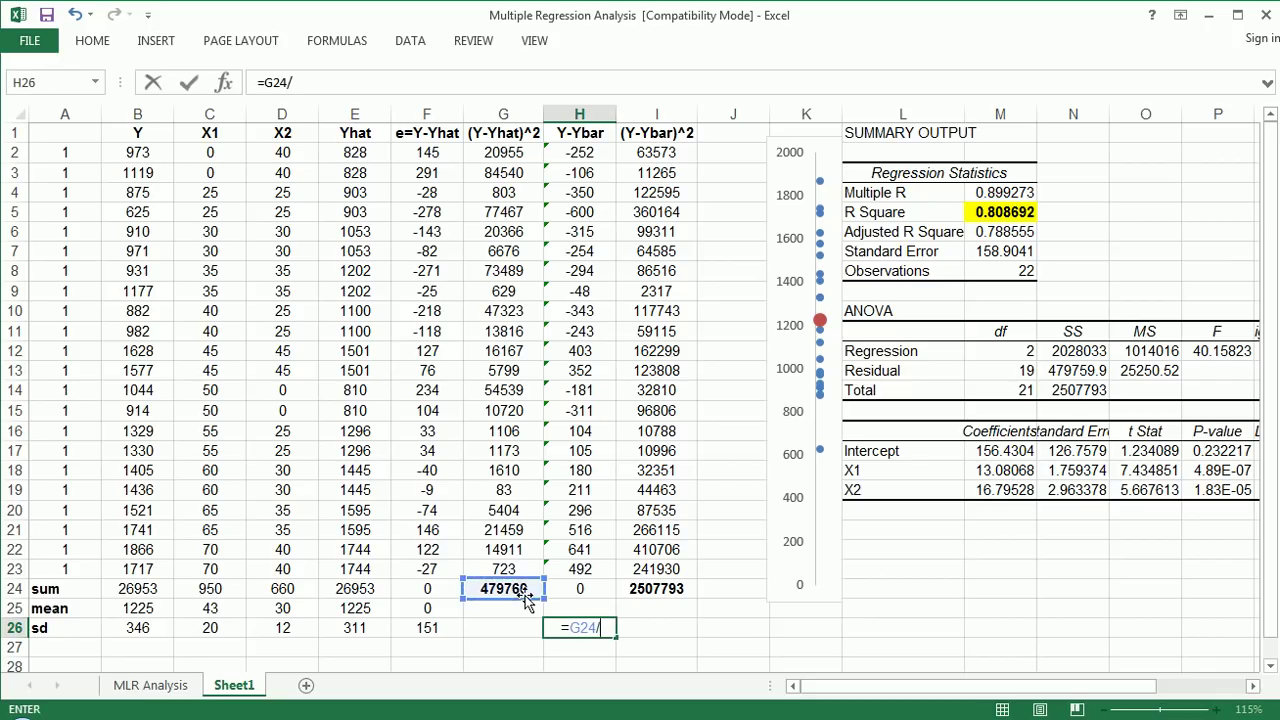
click(648, 590)
key(Return)
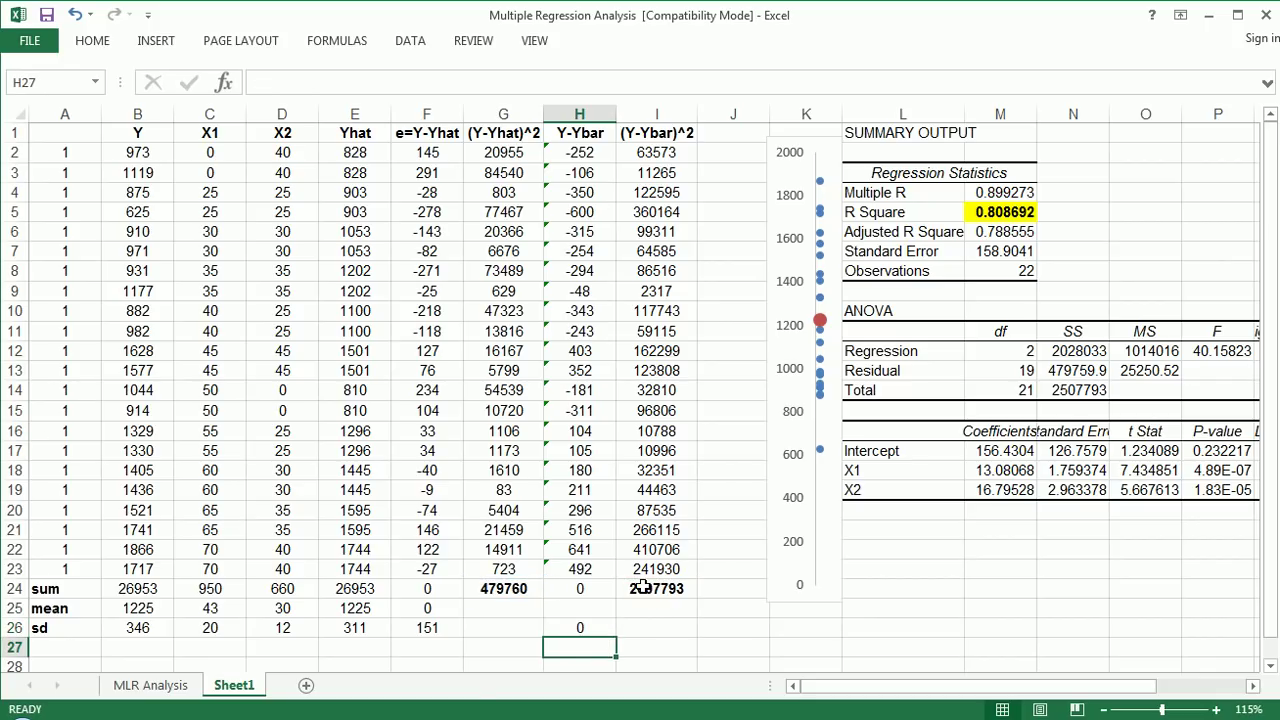
Format the RSS/SST ratio in H26 to show four decimal places.
click(565, 630)
click(102, 44)
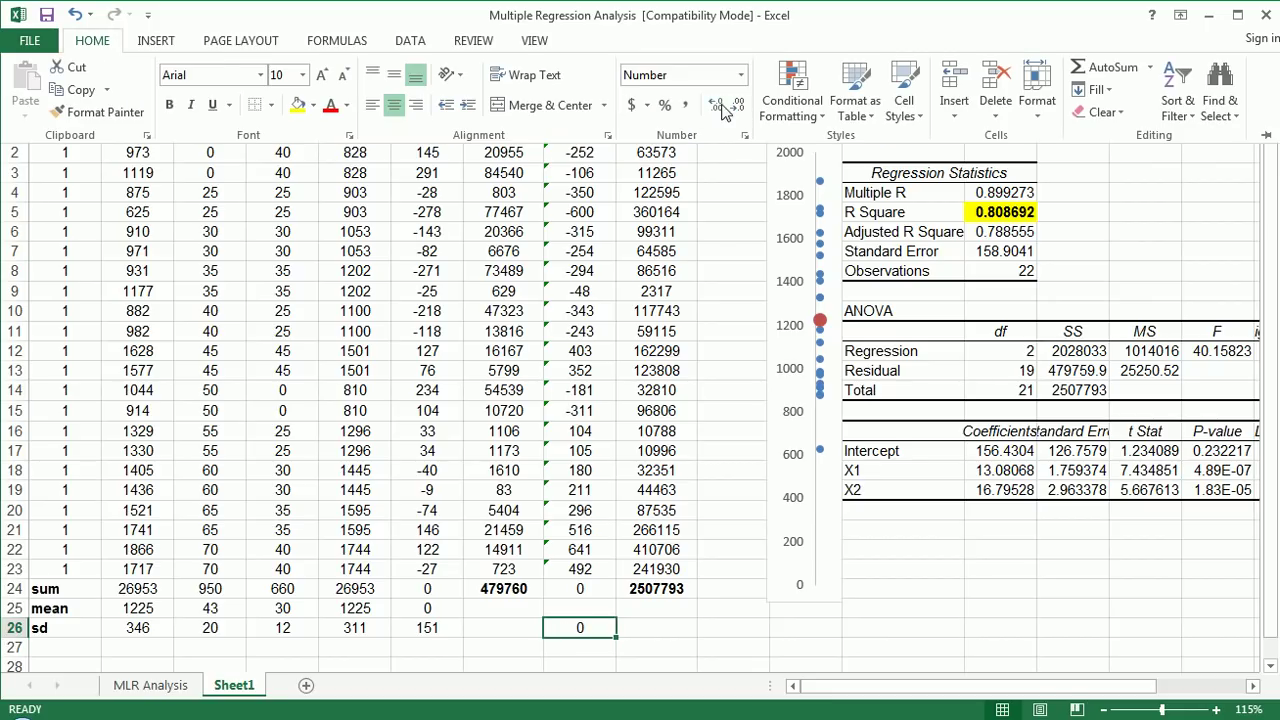
click(664, 105)
click(672, 415)
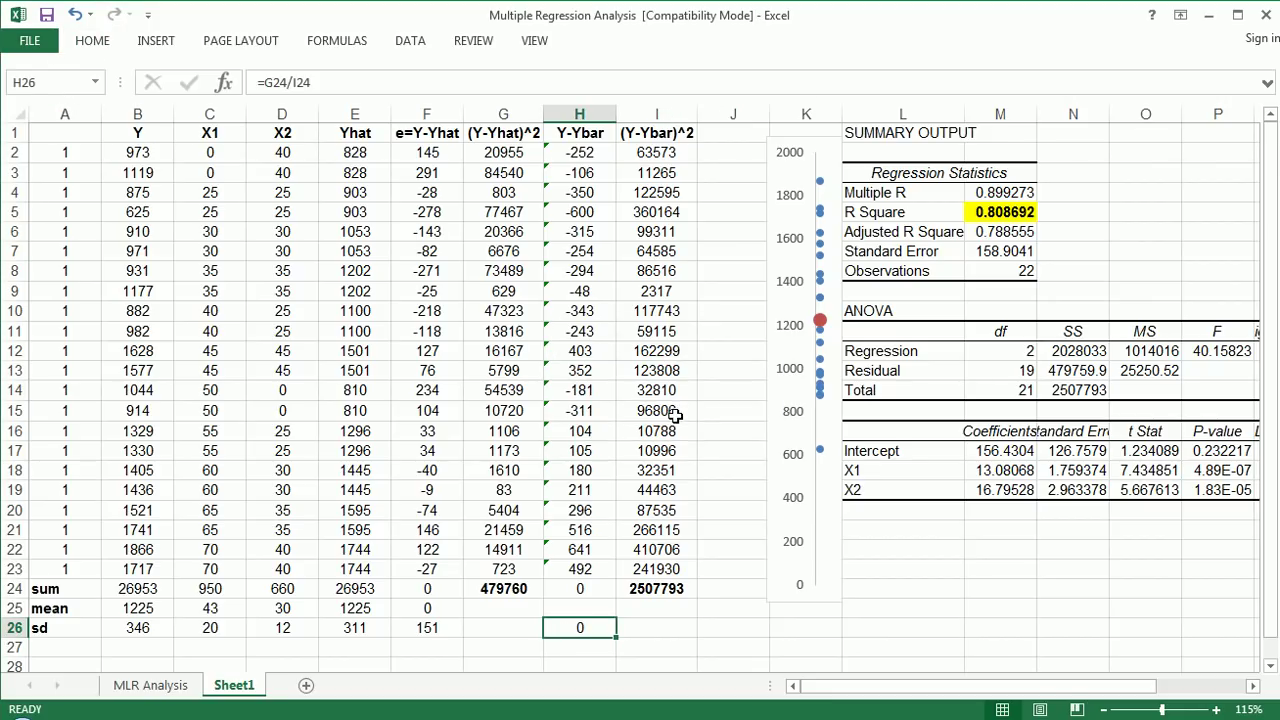
click(90, 44)
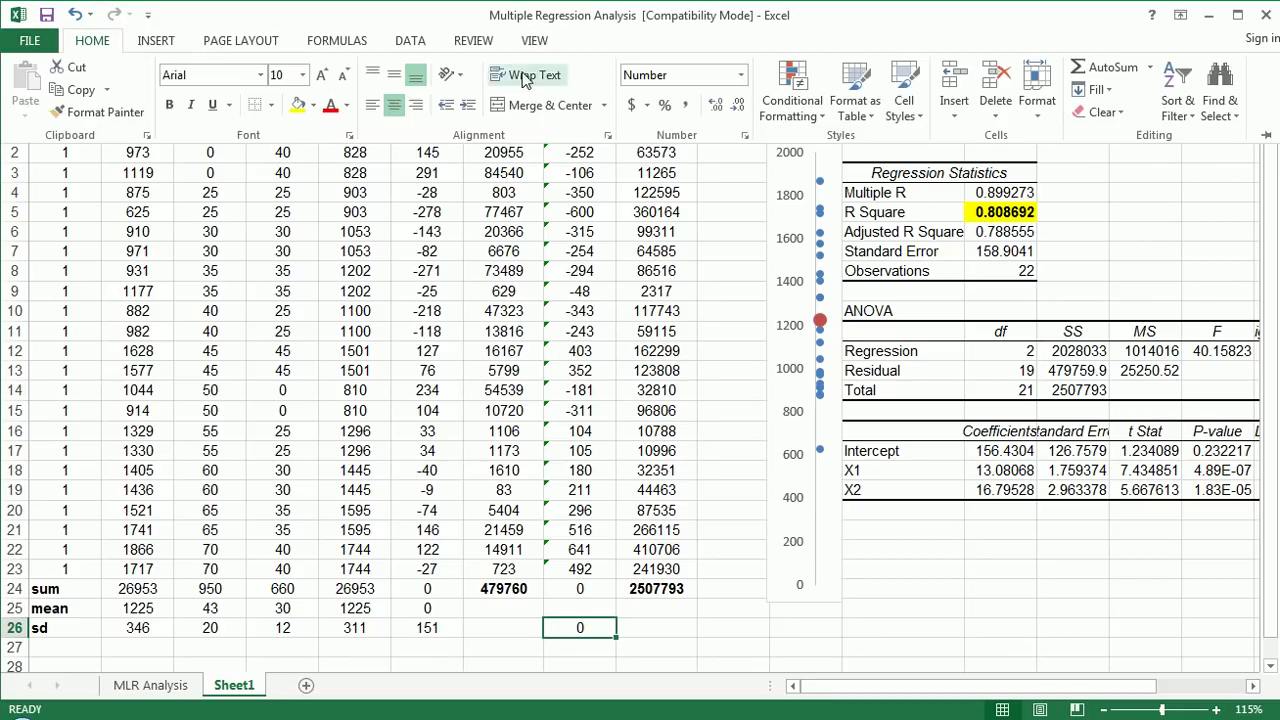
click(716, 108)
click(716, 109)
click(716, 110)
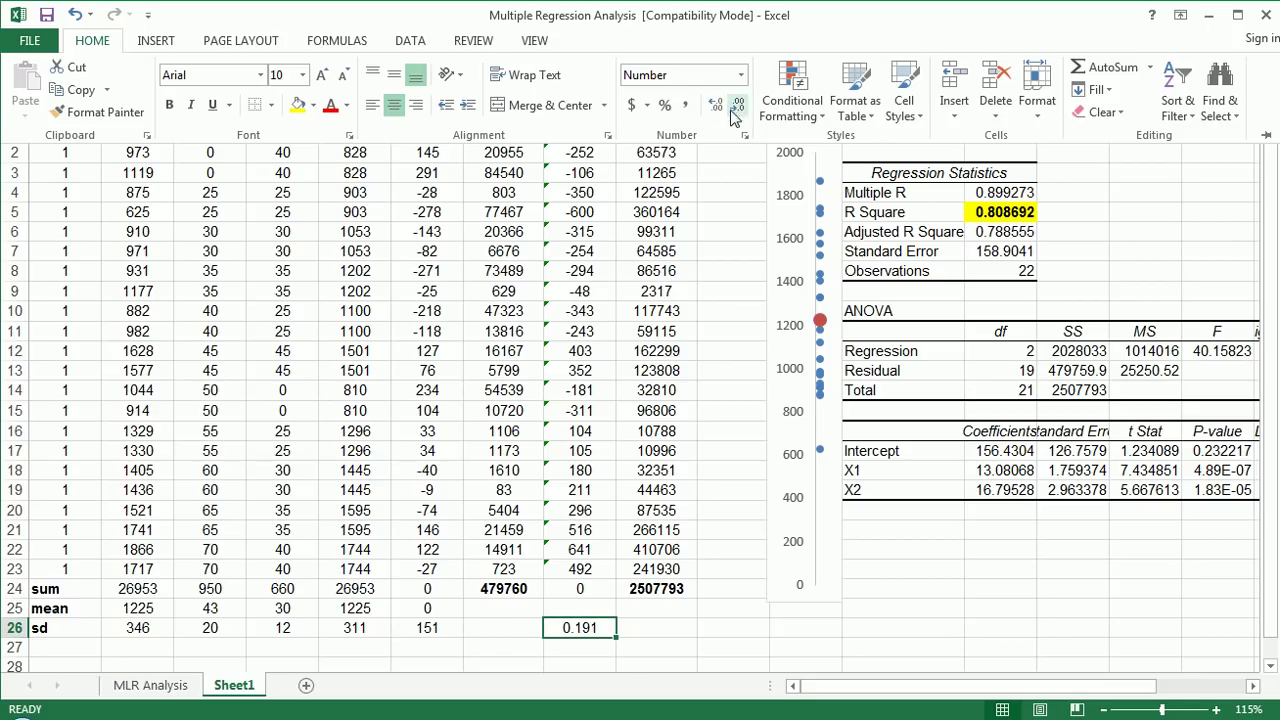
click(737, 107)
click(716, 108)
click(716, 108)
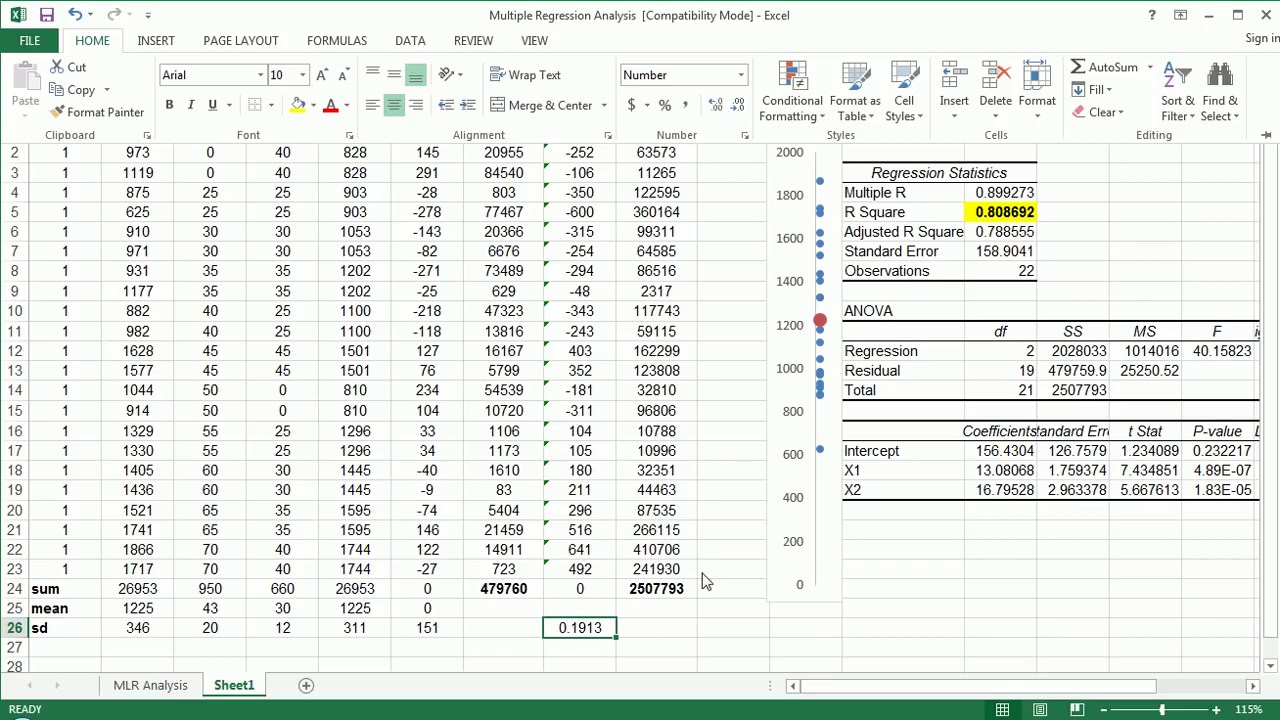
click(612, 633)
click(598, 646)
click(600, 630)
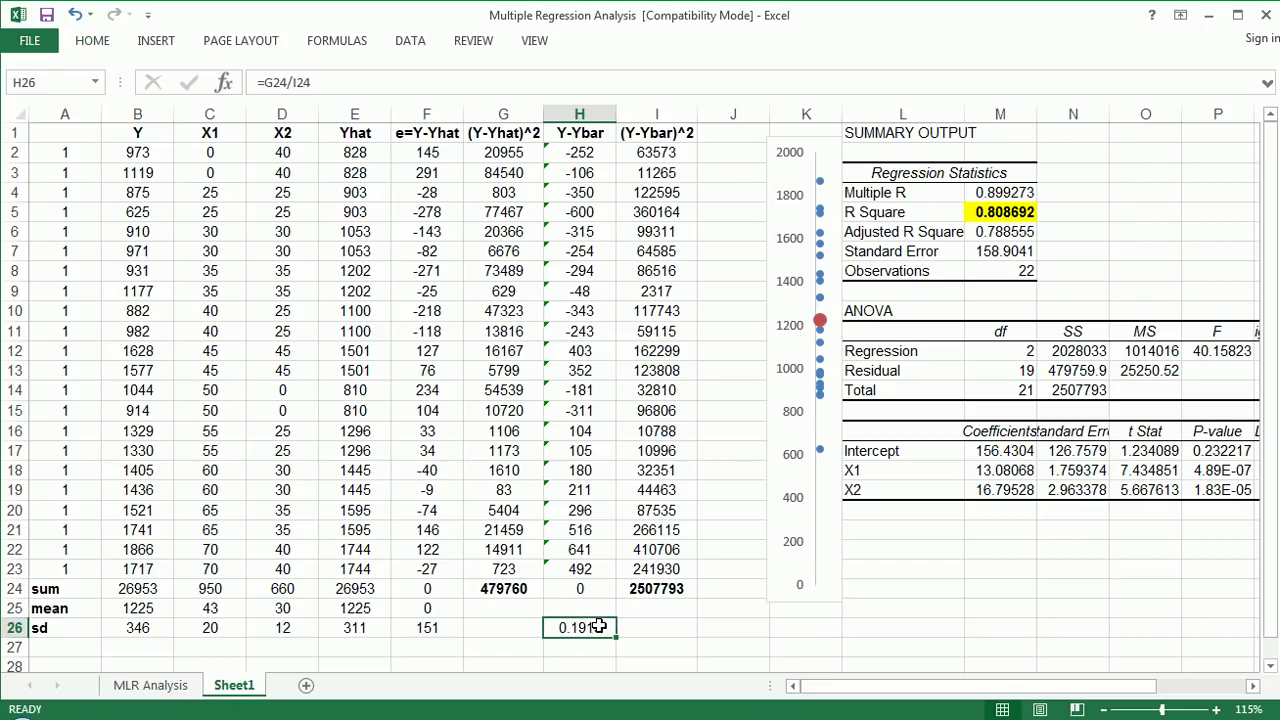
Enter 19.13% in cell I26.
click(650, 626)
text(19)
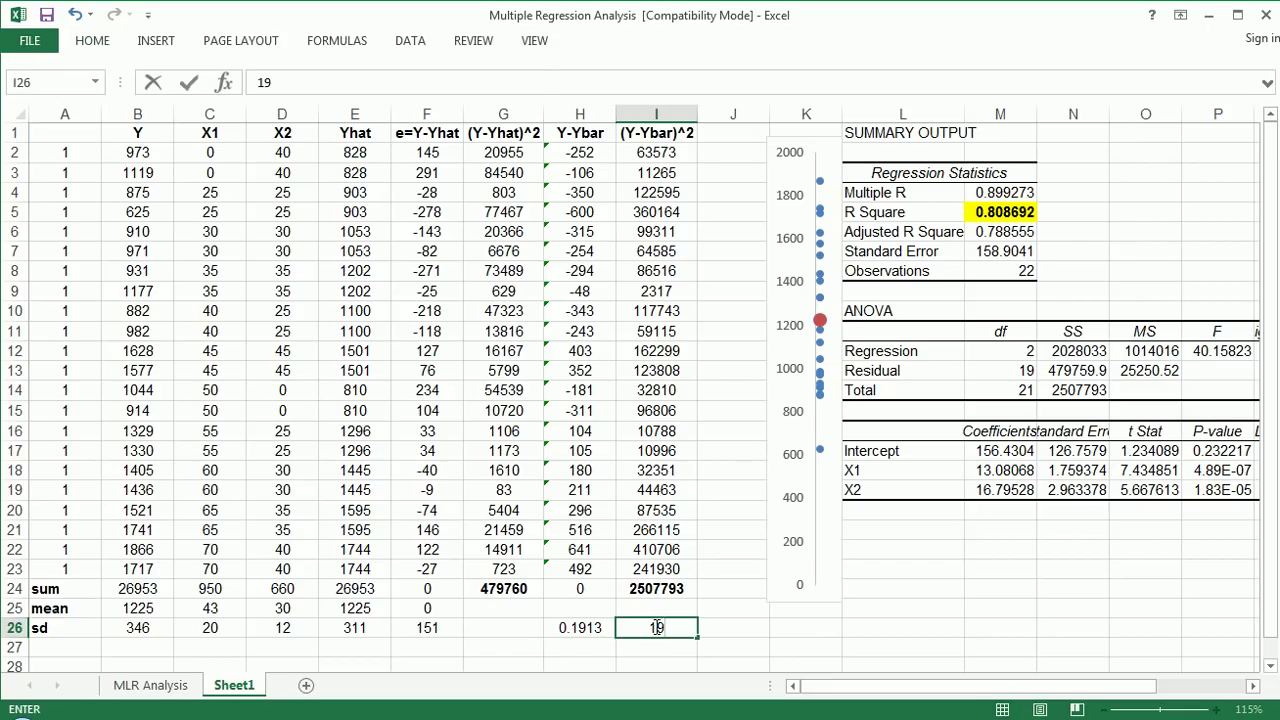
text(.13%)
click(728, 605)
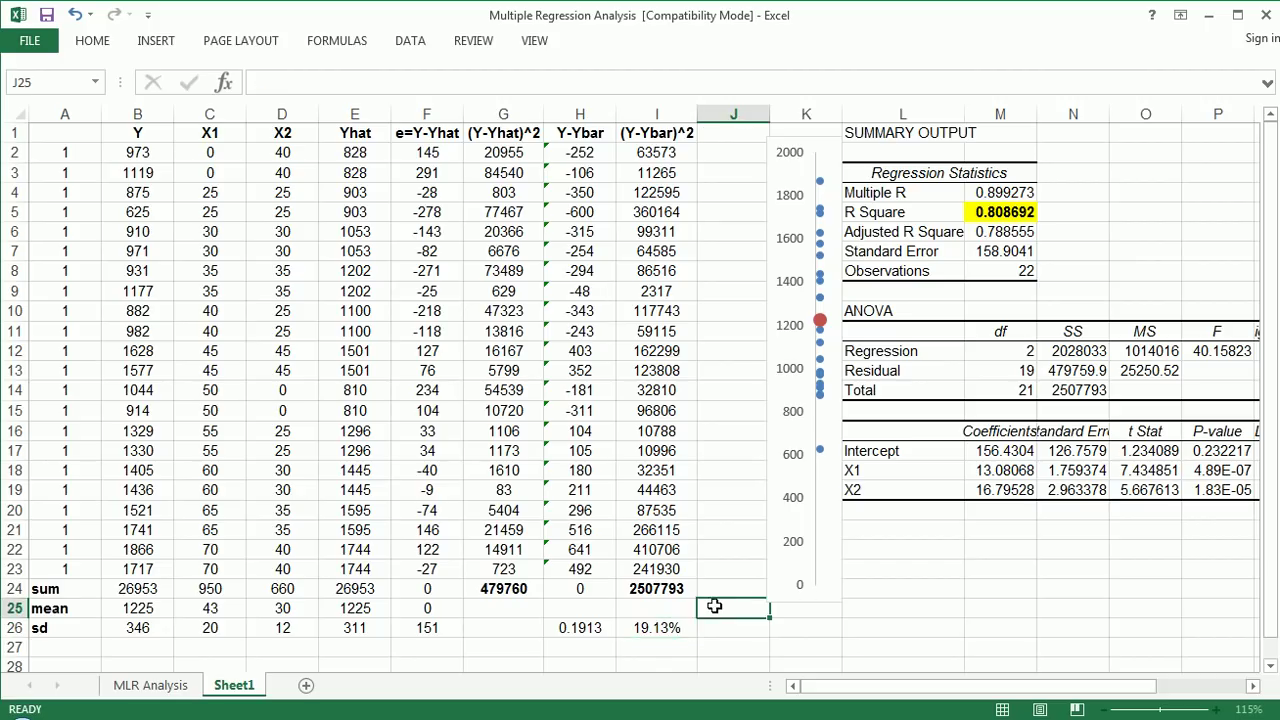
Format cell I26 as a number with four decimal places.
click(668, 626)
click(103, 42)
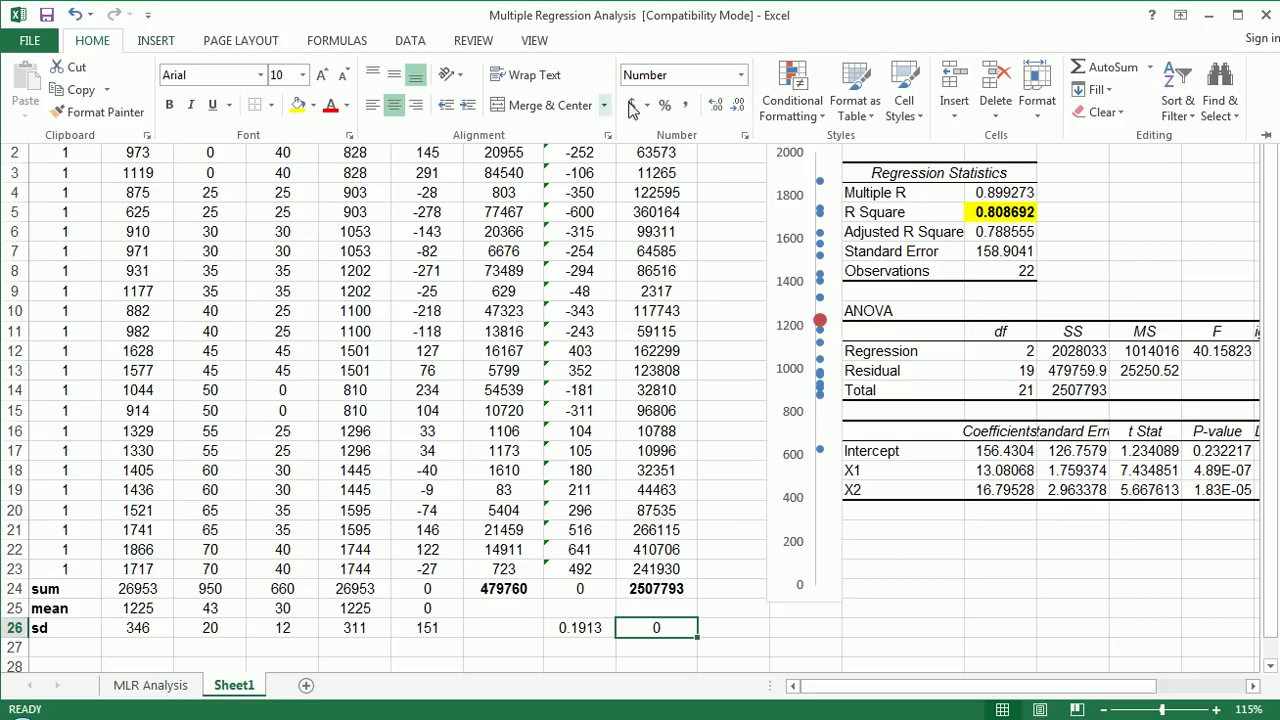
click(716, 108)
click(716, 108)
click(716, 108)
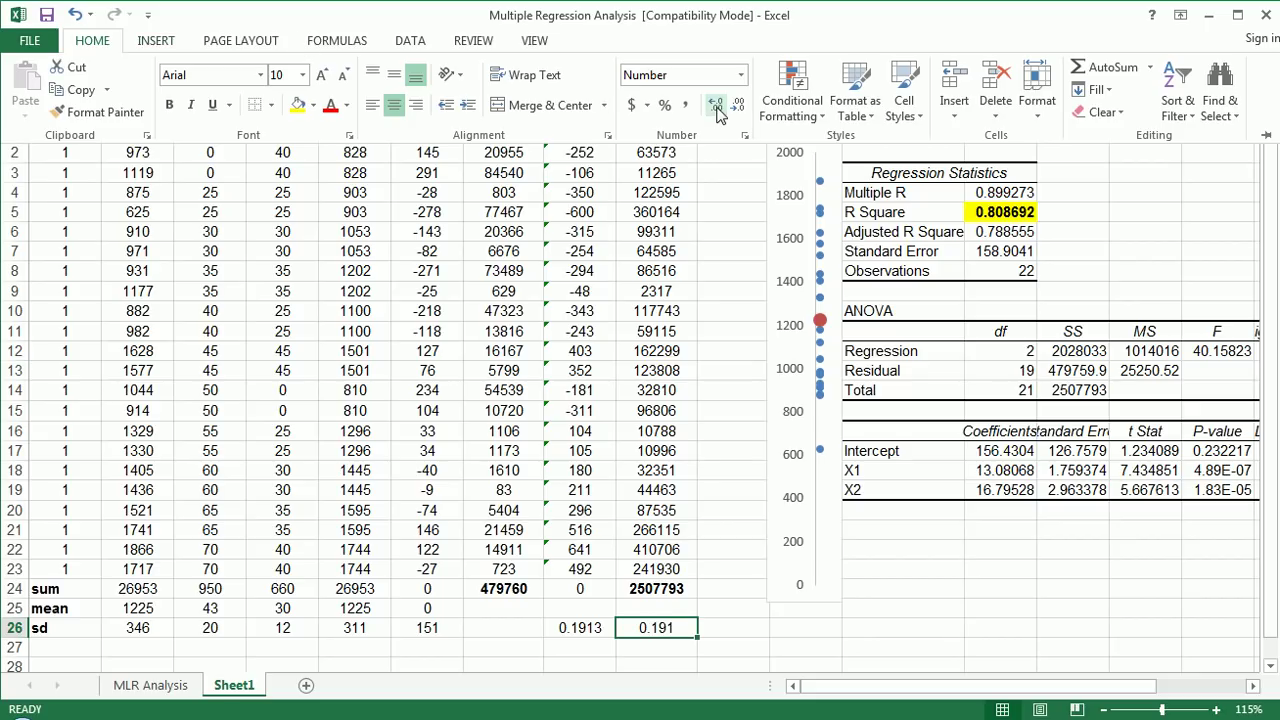
click(716, 108)
click(709, 507)
click(671, 645)
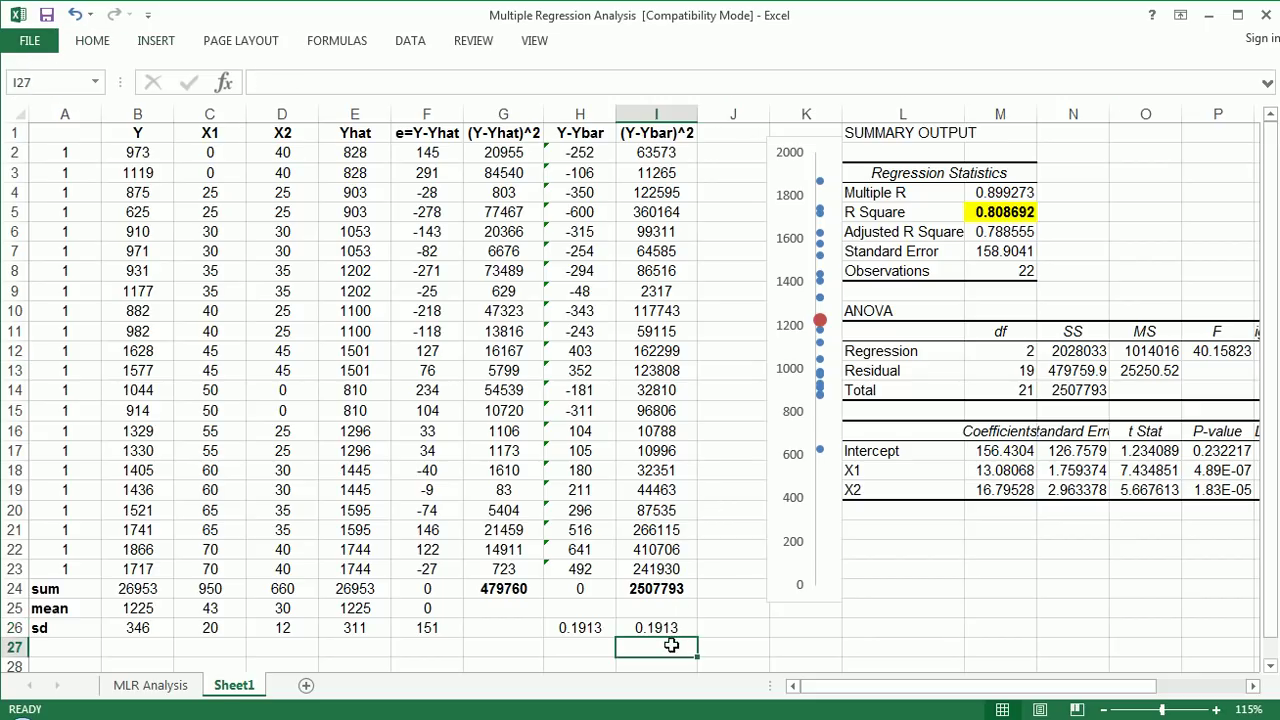
Replace the content of I26 with the formula =1-H26 to compute R Square.
click(669, 630)
key(Delete)
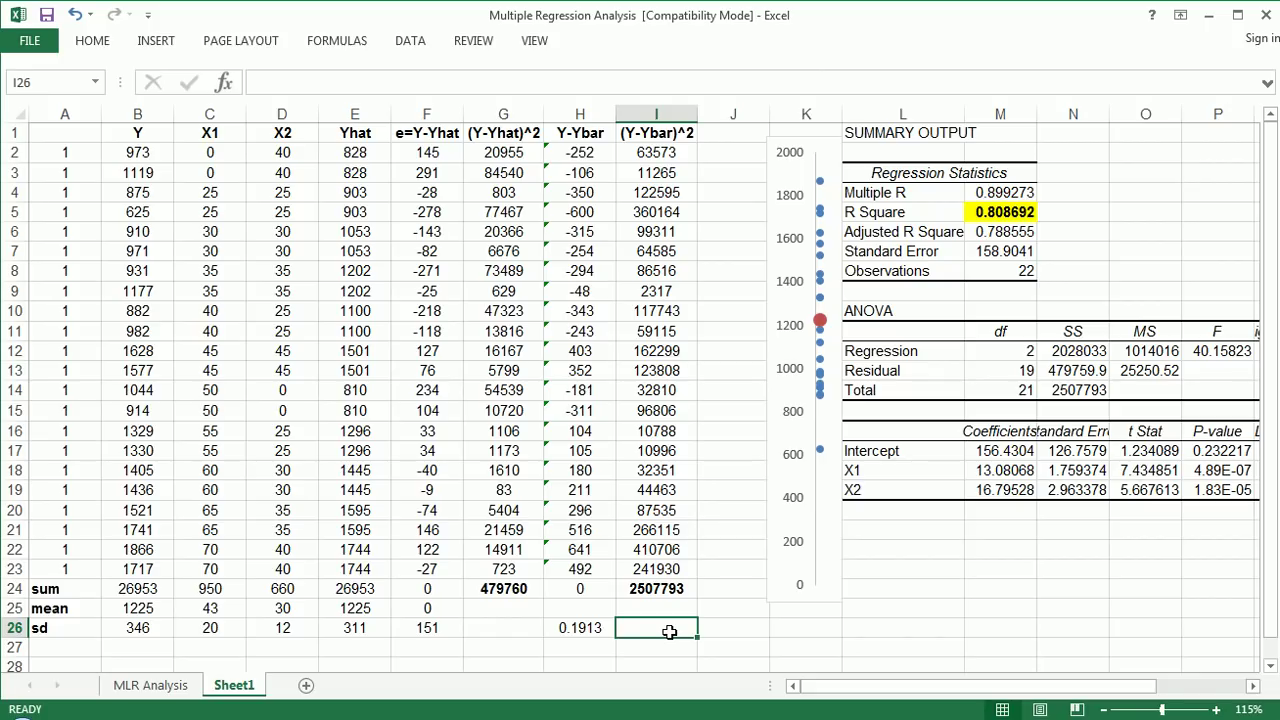
text(=1-)
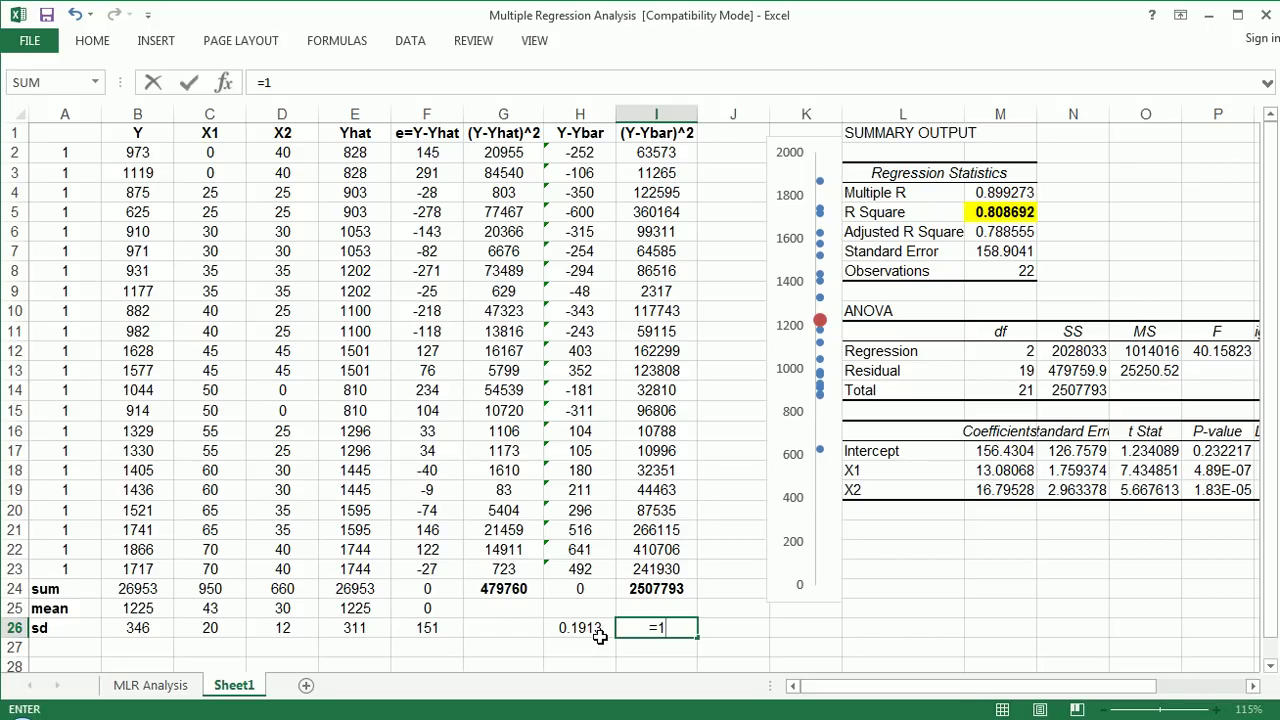
click(584, 630)
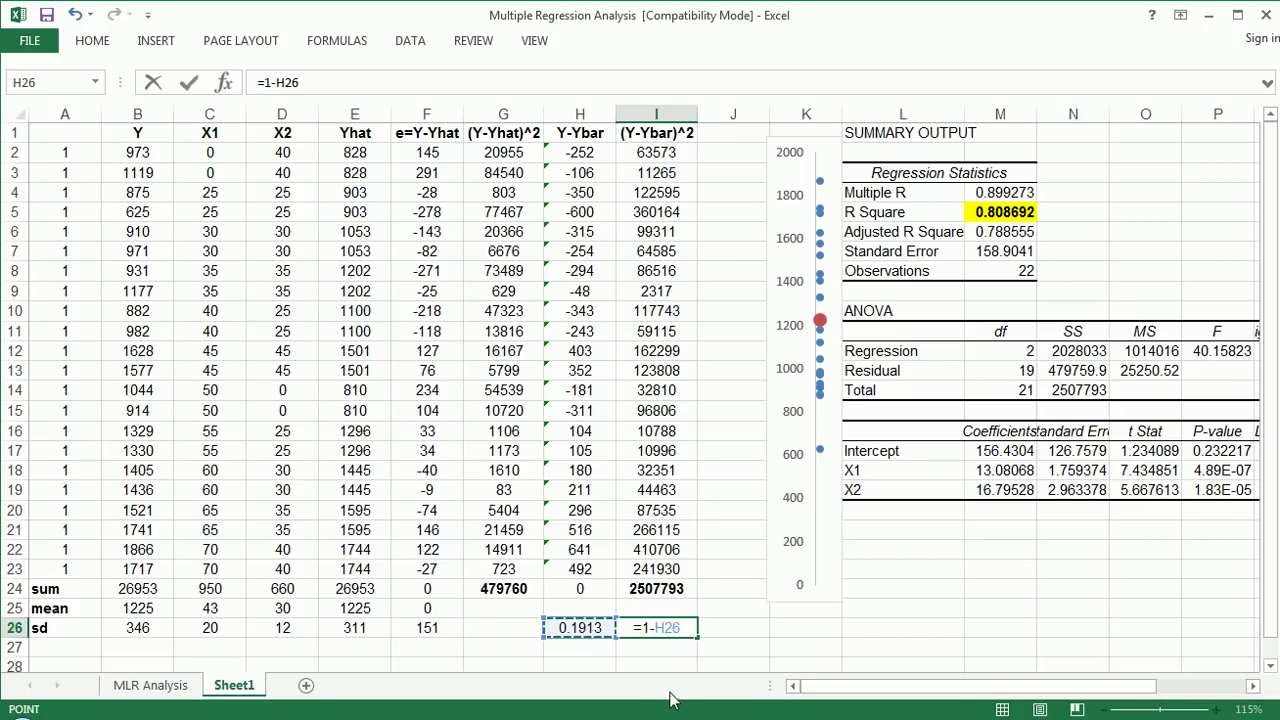
key(Return)
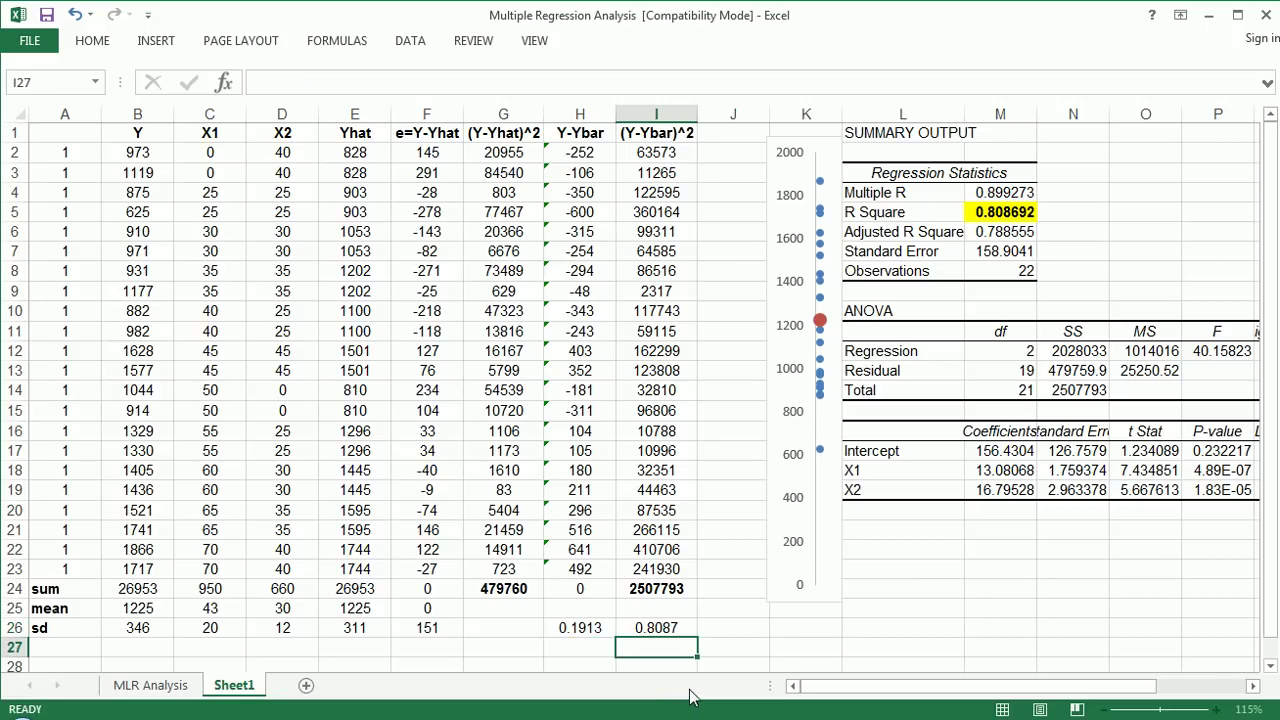
Increase the decimal places of the R Square result in I26 to six.
click(680, 627)
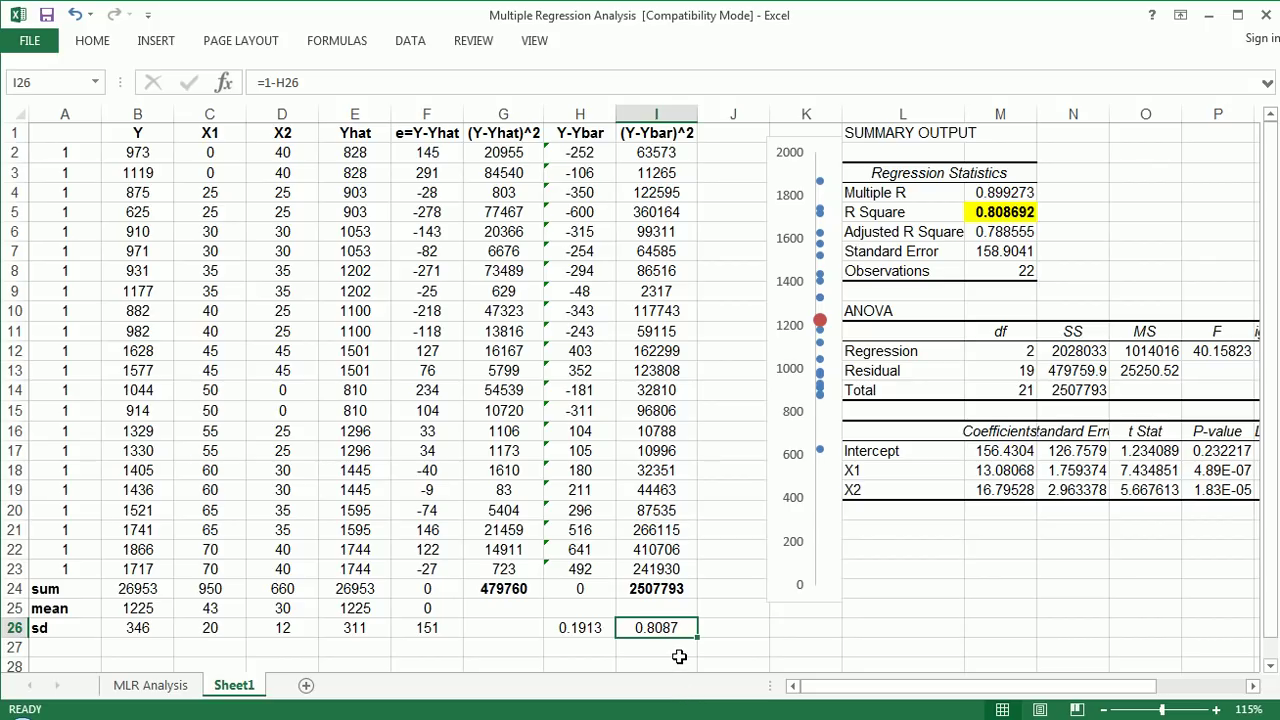
click(110, 48)
click(713, 106)
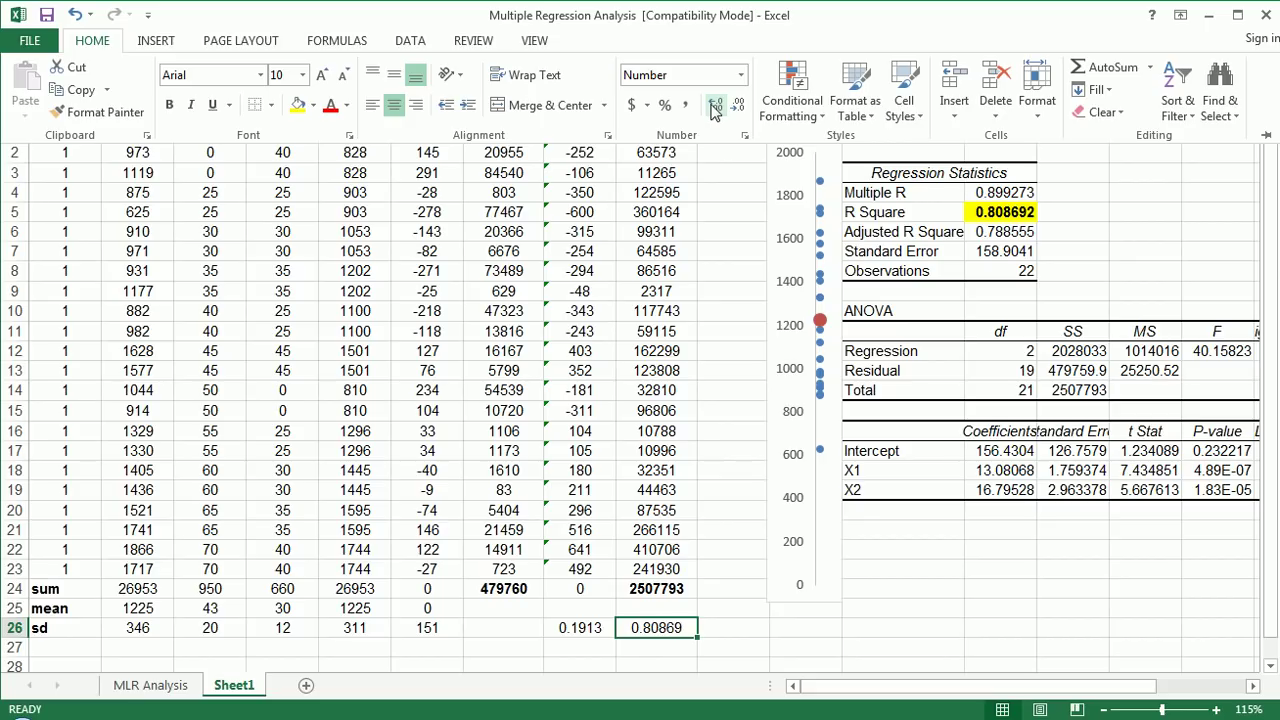
click(713, 106)
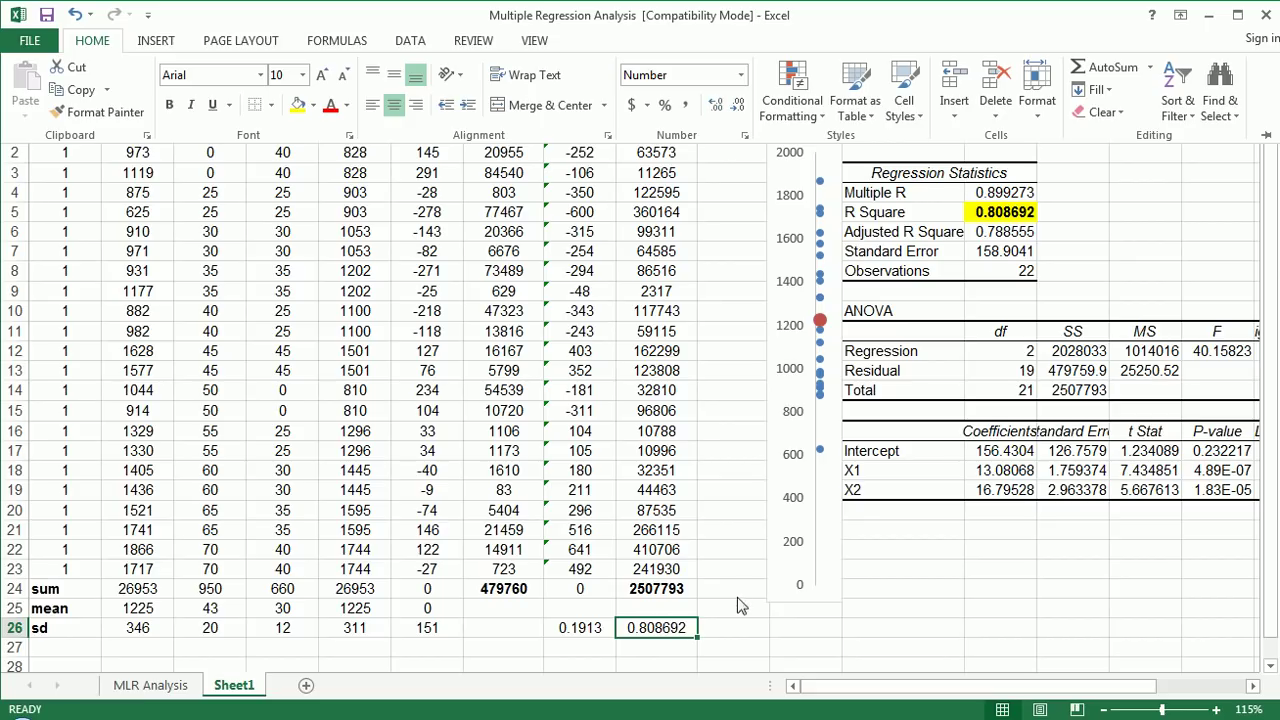
Make the R Square result in I26 bold and give the cell a yellow fill.
click(690, 642)
key(ctrl+b)
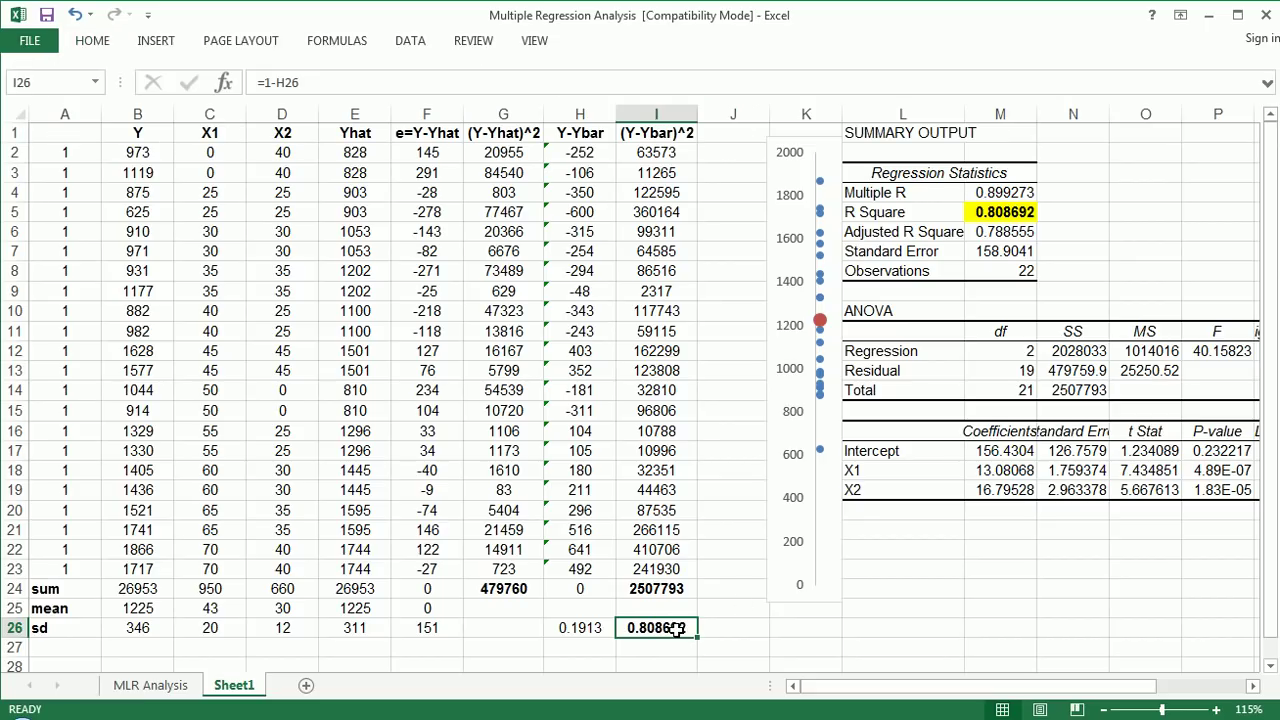
click(107, 42)
click(300, 106)
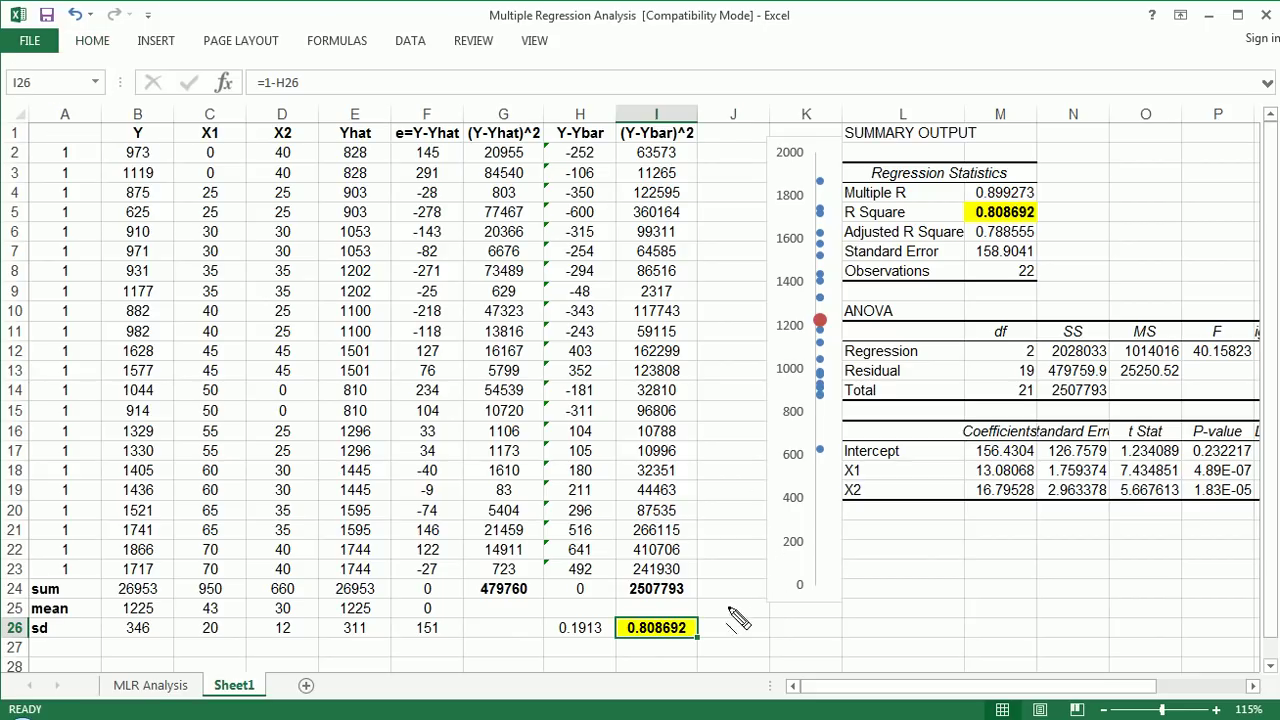
Draw a red line from I26 to the R Square value in the regression output and circle that value.
mouse_move(712, 611)
mouse_down()
mouse_move(812, 508)
mouse_move(972, 221)
mouse_up()
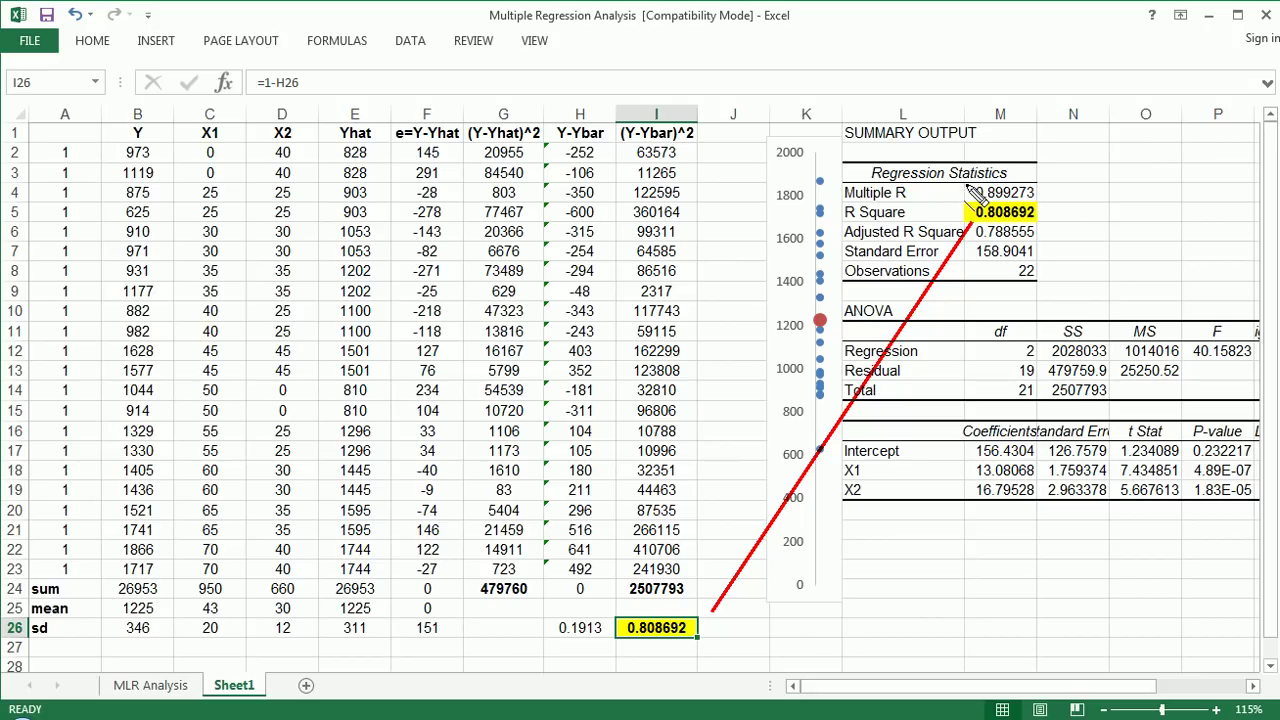
mouse_move(972, 195)
mouse_down()
mouse_move(1010, 196)
mouse_move(1040, 225)
mouse_move(970, 232)
mouse_move(968, 205)
mouse_up()
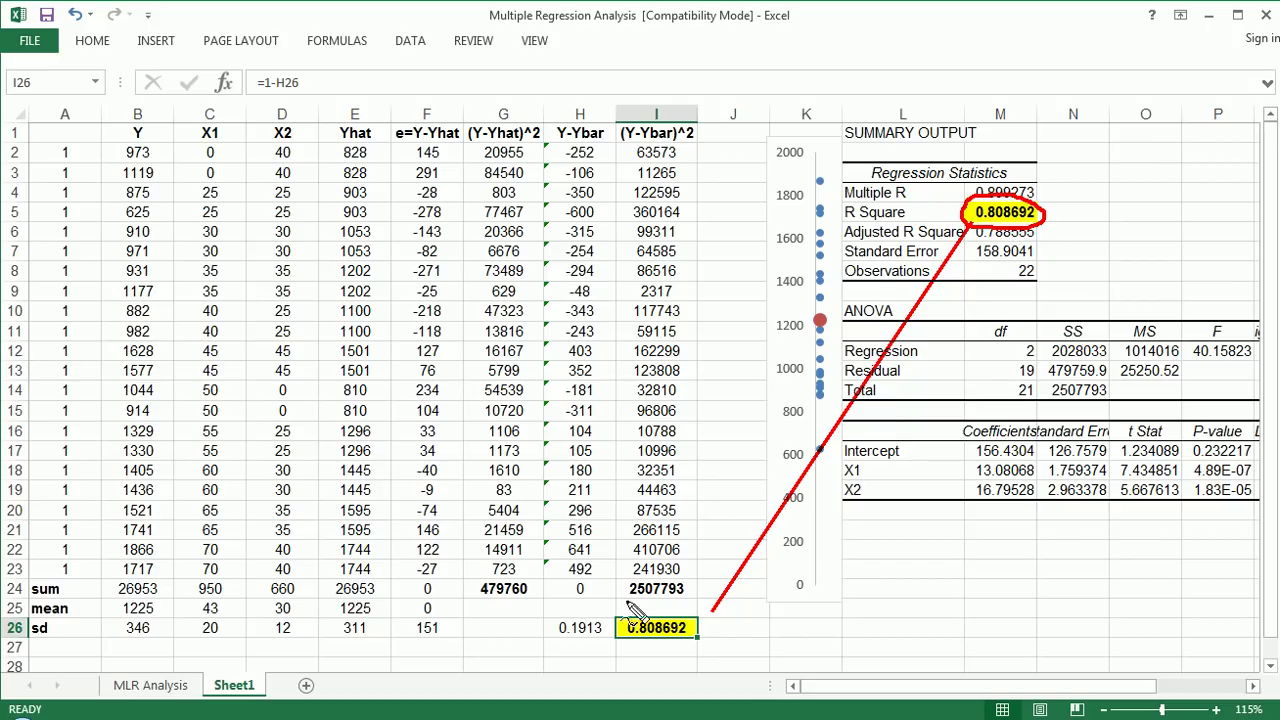
Circle in red the total of the (Y-Ybar)^2 column, the Y header, and the X1 and X2 headers together.
mouse_move(624, 600)
mouse_down()
mouse_move(672, 562)
mouse_move(632, 612)
mouse_move(626, 572)
mouse_up()
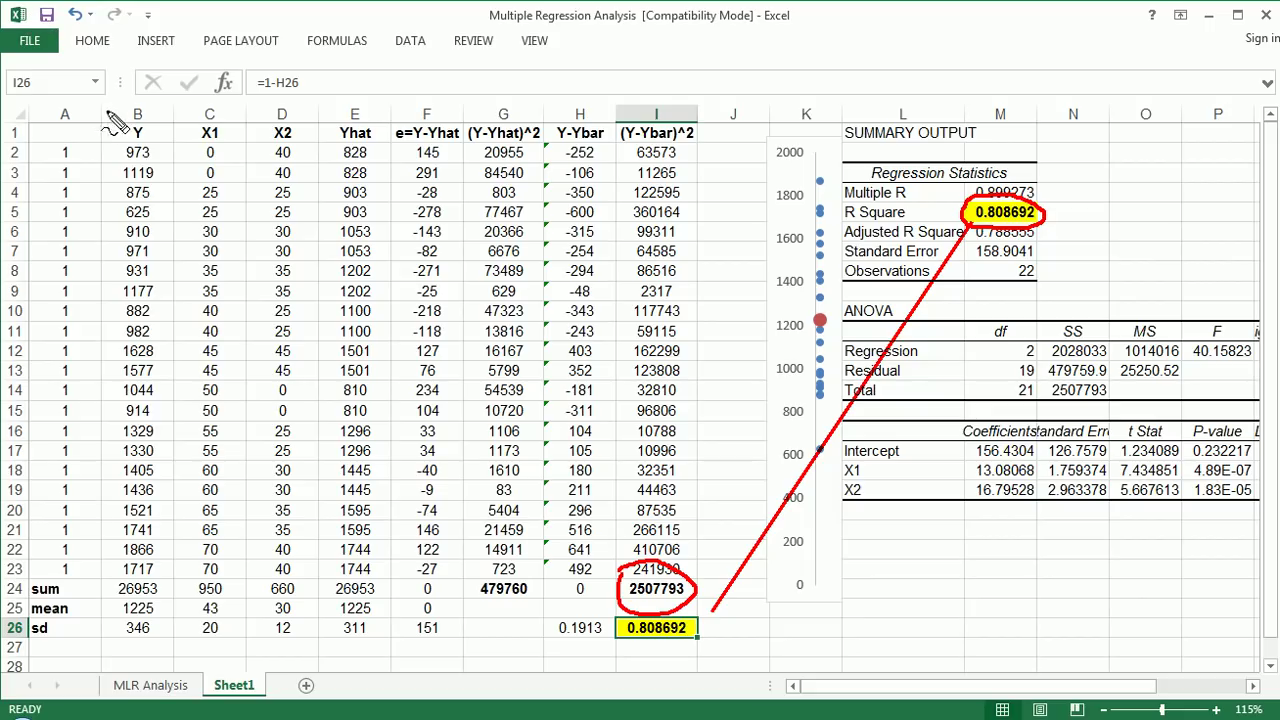
mouse_move(120, 126)
mouse_down()
mouse_move(140, 120)
mouse_move(118, 140)
mouse_up()
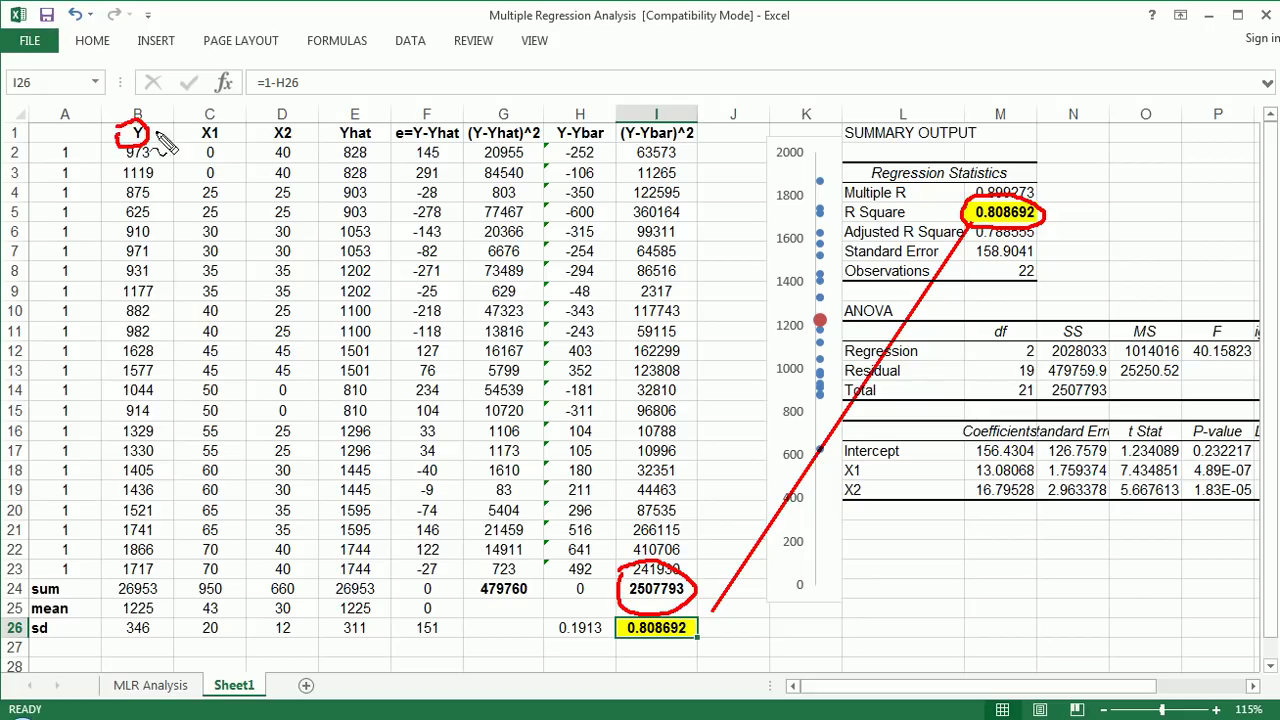
mouse_move(203, 134)
mouse_down()
mouse_move(250, 116)
mouse_move(316, 126)
mouse_move(282, 150)
mouse_move(222, 162)
mouse_move(190, 132)
mouse_move(210, 146)
mouse_up()
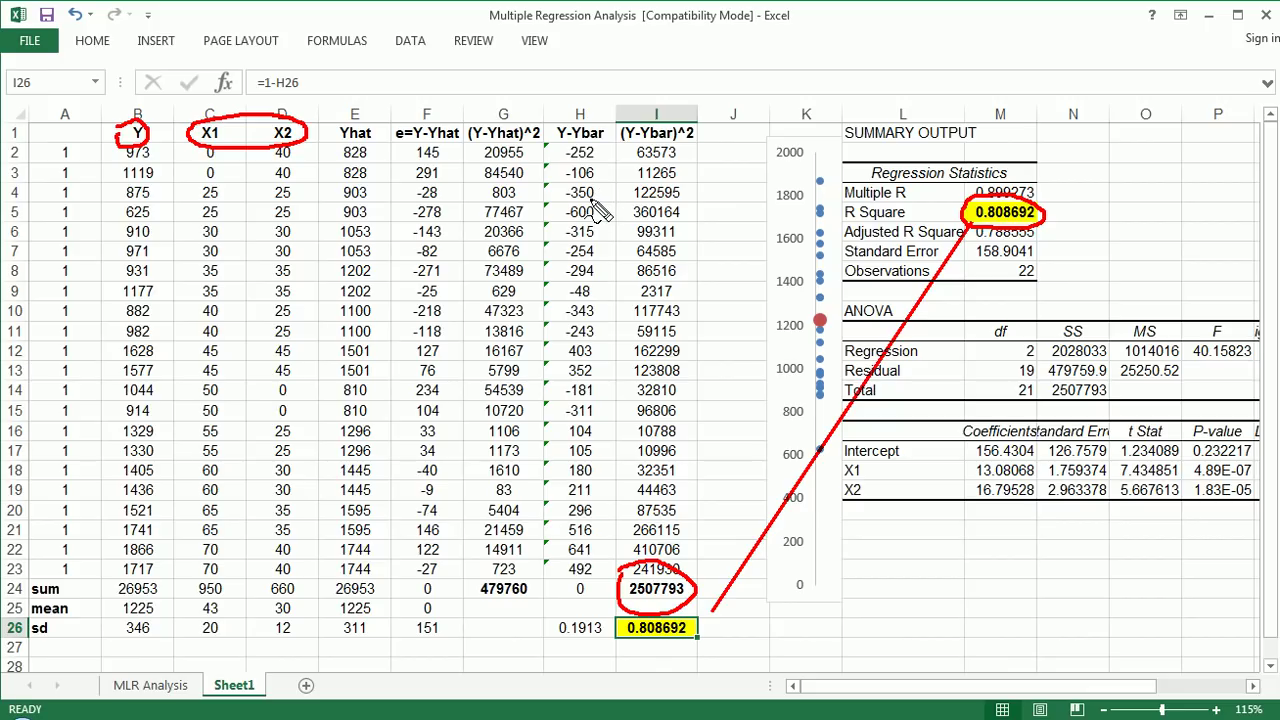
Draw a red arrow pointing to the circled R Square value and a second loop around the (Y-Ybar)^2 total.
mouse_move(1078, 183)
mouse_down()
mouse_move(1049, 207)
mouse_move(1064, 205)
mouse_up()
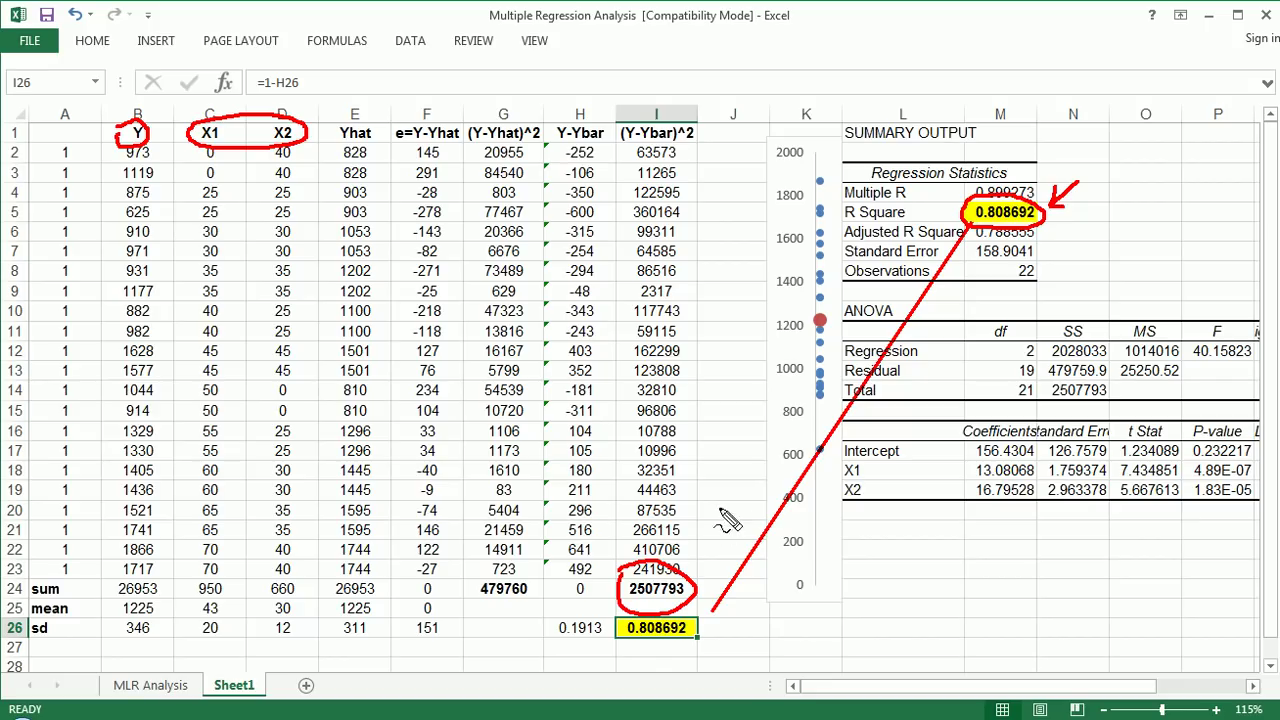
mouse_move(645, 560)
mouse_down()
mouse_move(703, 591)
mouse_move(706, 608)
mouse_up()
mouse_move(620, 630)
mouse_down()
mouse_move(655, 560)
mouse_move(650, 572)
mouse_up()
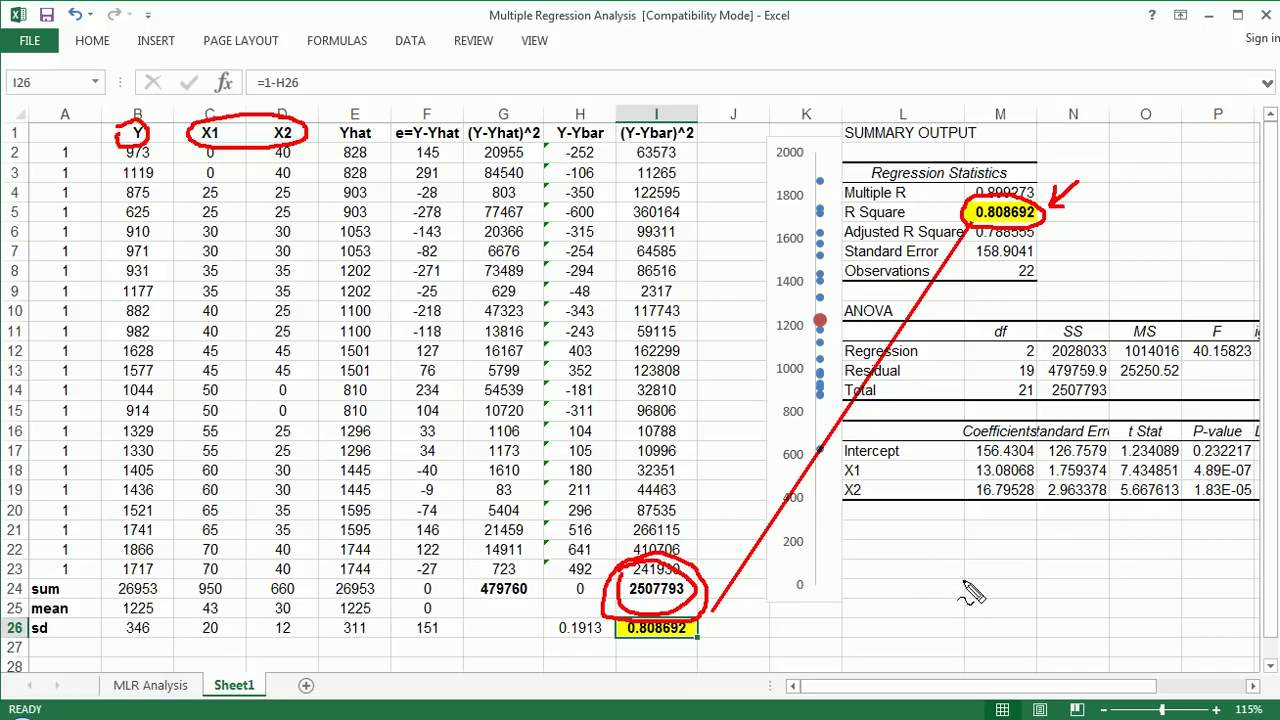
Handwrite the fraction RSS over SST in red in the empty area below the coefficients table.
mouse_move(961, 584)
mouse_down()
mouse_move(946, 606)
mouse_move(998, 588)
mouse_move(990, 606)
mouse_move(1024, 574)
mouse_up()
mouse_move(951, 550)
mouse_down()
mouse_move(951, 562)
mouse_move(992, 562)
mouse_up()
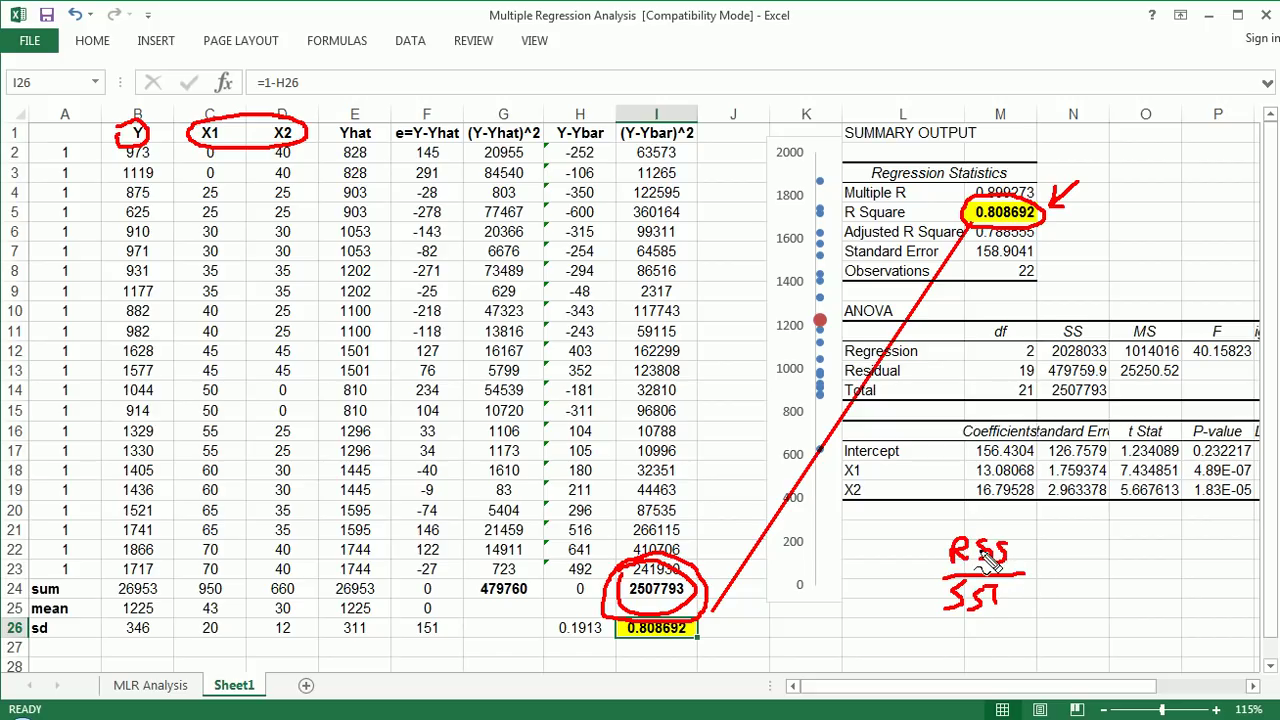